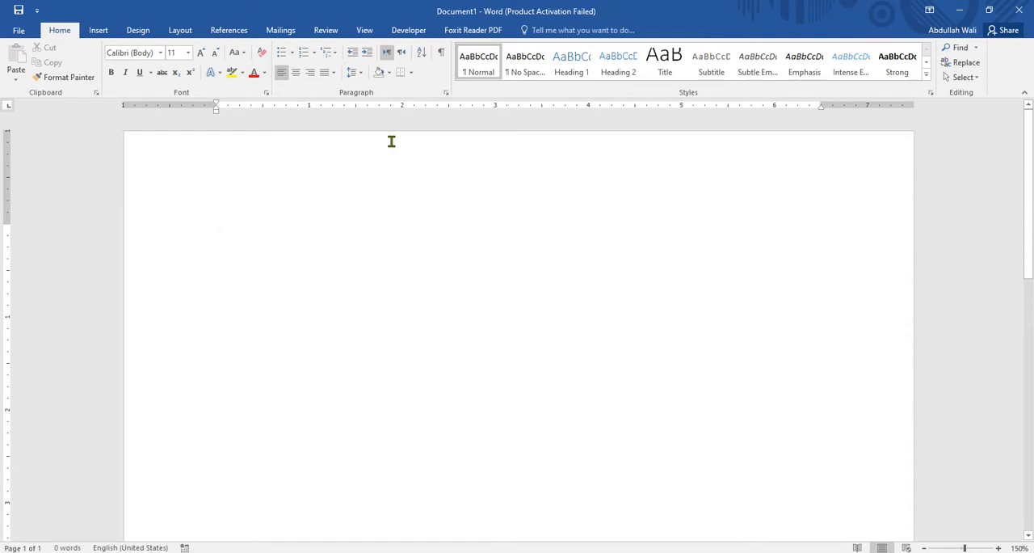
# - Start ZoomIt from its desktop shortcut and switch back to the blank Word document
pyautogui.click(959, 10)
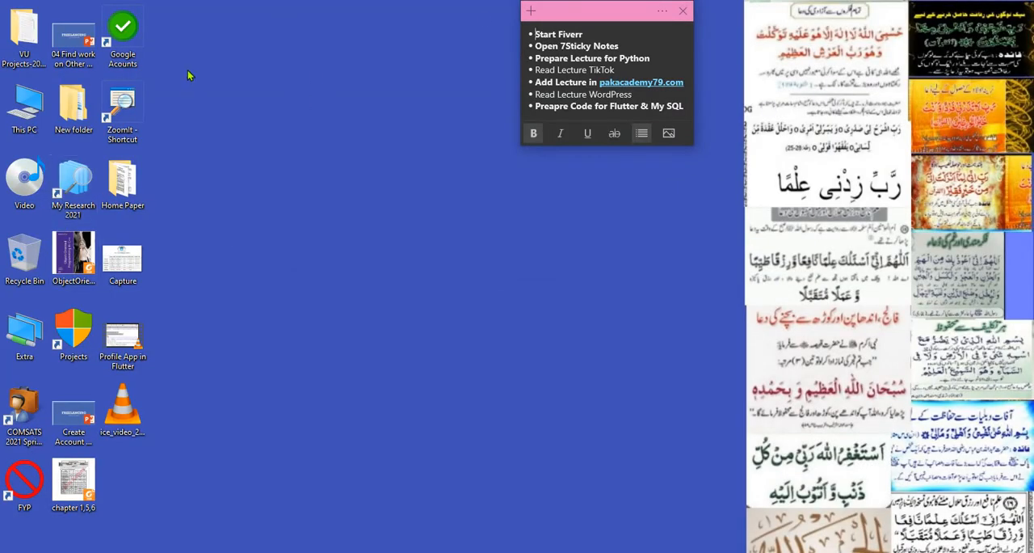
pyautogui.click(133, 115)
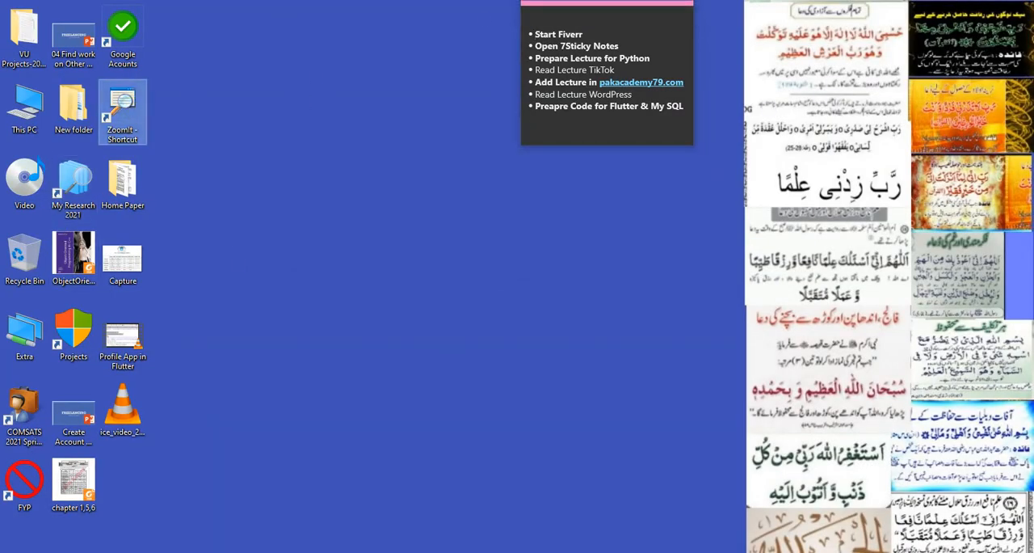
pyautogui.hotkey('alt', 'Tab')
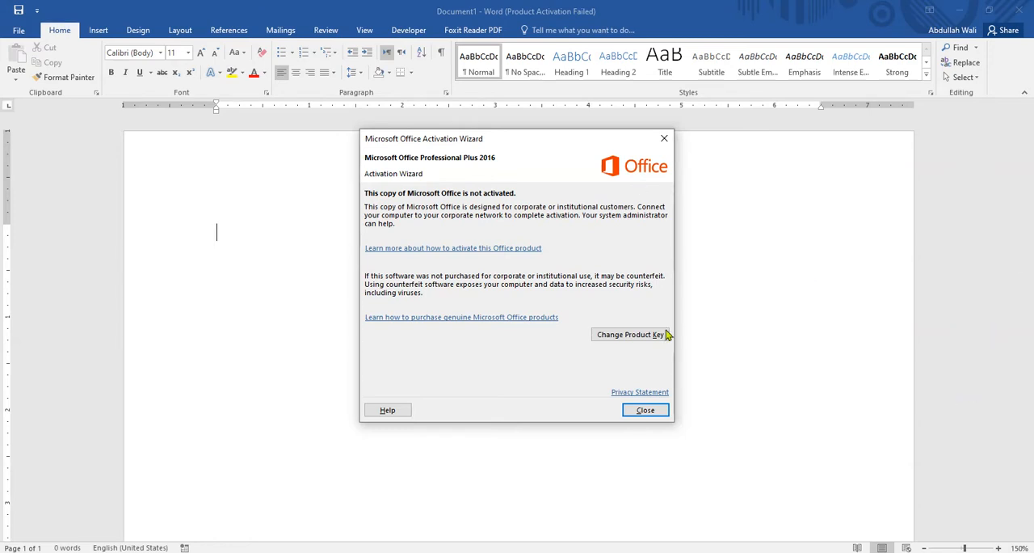
# - Close the Office activation wizard and generate sample paragraphs in the blank document with =rand(2)
pyautogui.click(659, 412)
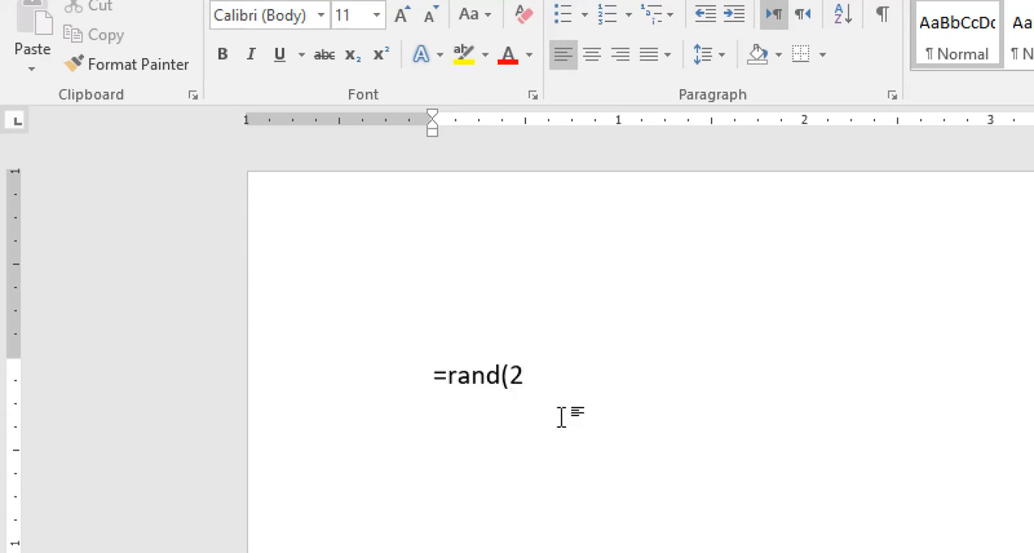
pyautogui.press('Return')
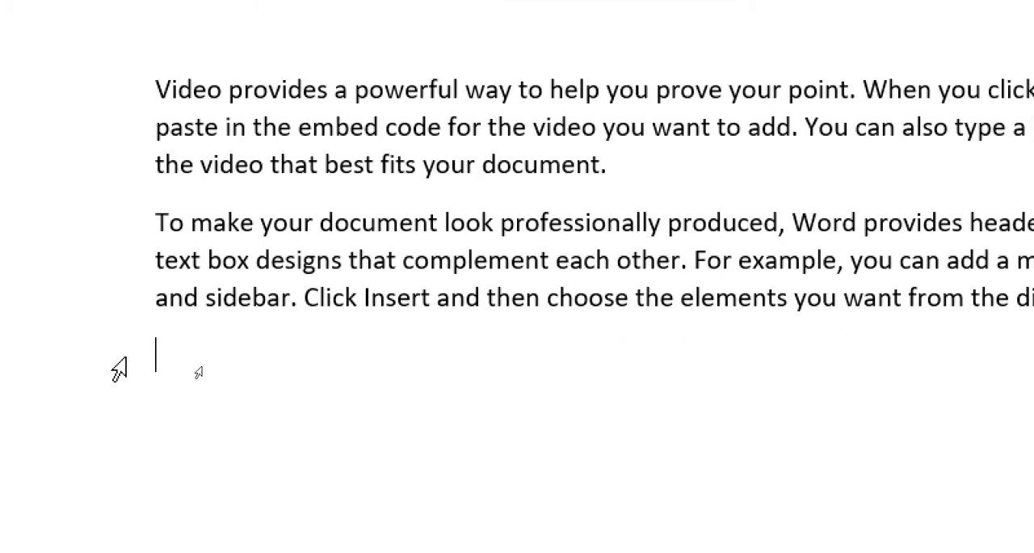
# - Apply the default round bullets to both sample paragraphs and look through the bullet library and list level options
pyautogui.moveTo(159, 355); pyautogui.dragTo(164, 95)
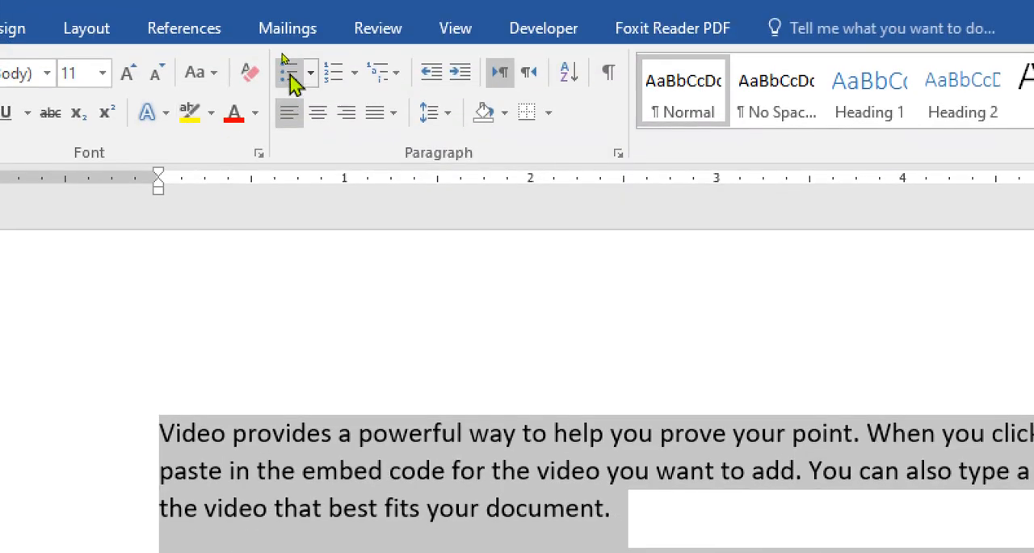
pyautogui.click(292, 80)
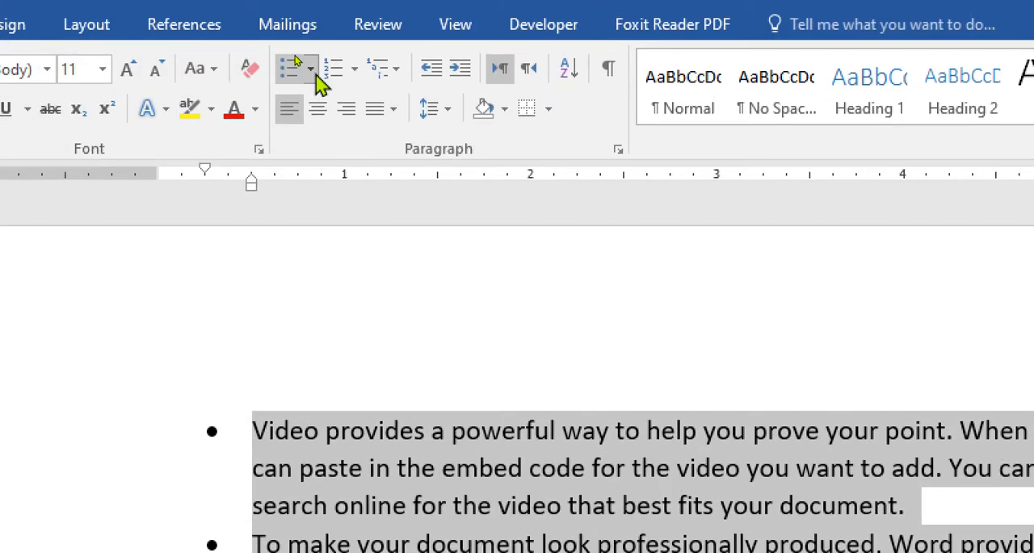
pyautogui.click(314, 71)
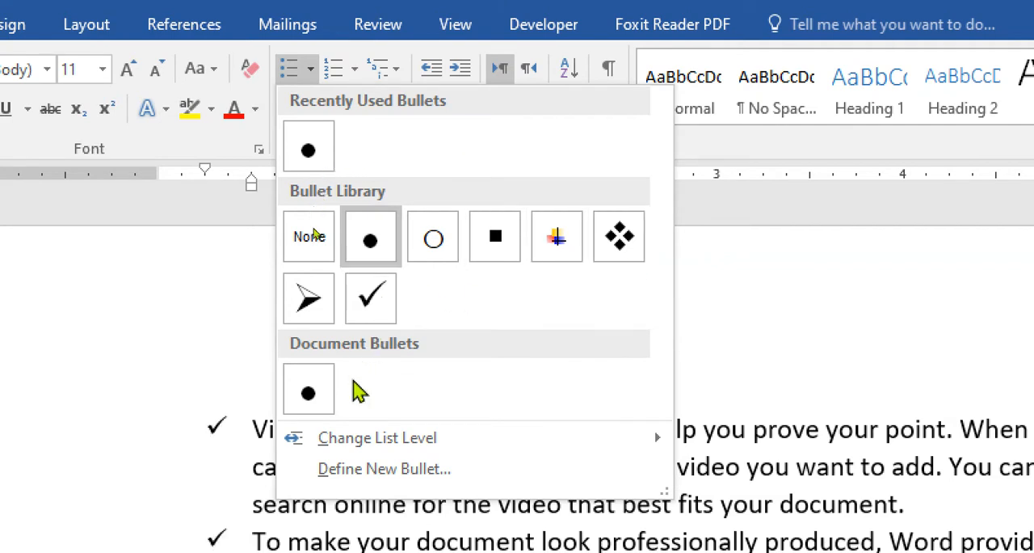
pyautogui.moveTo(356, 449)
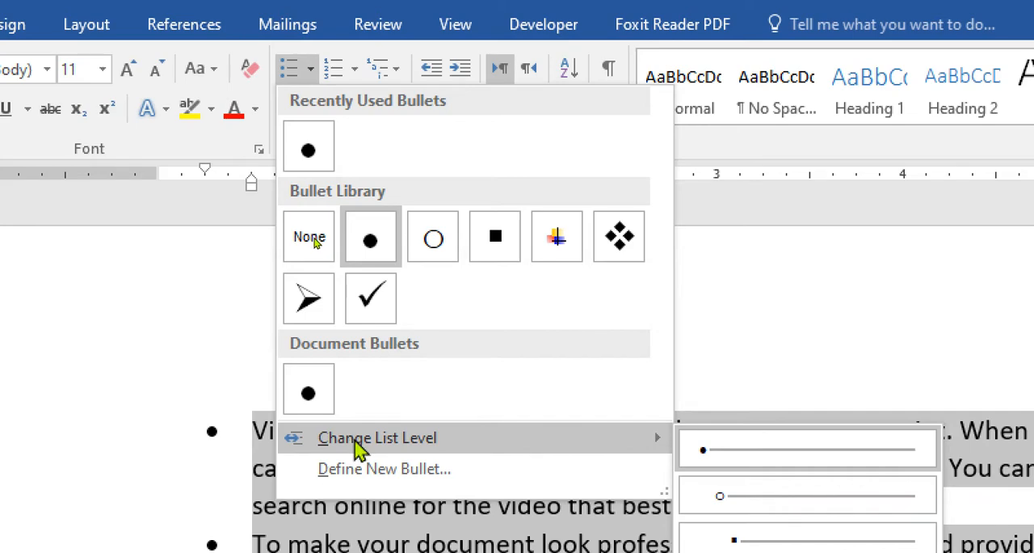
pyautogui.click(191, 437)
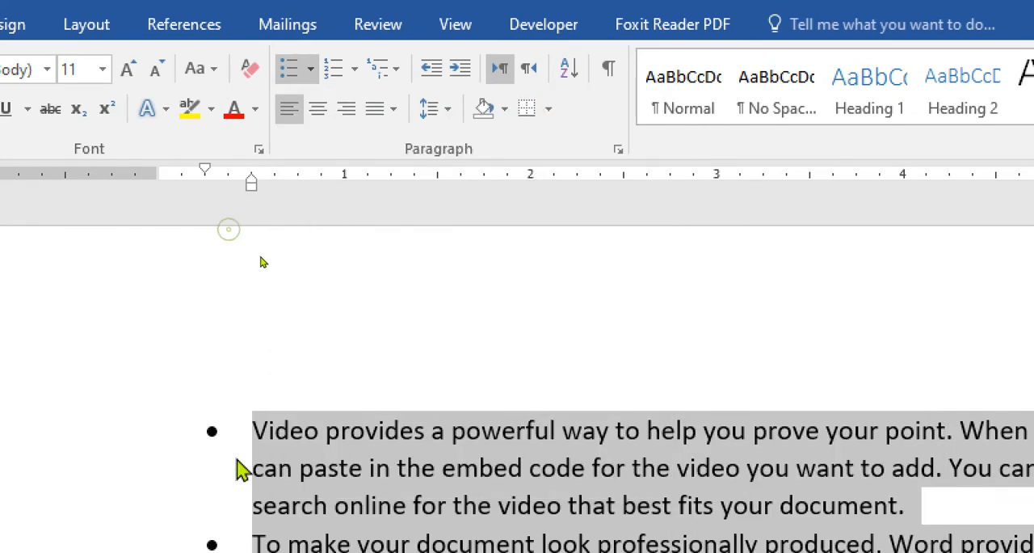
# - Demote the second bulleted paragraph, starting "To make your document look", by one list level
pyautogui.click(268, 477)
pyautogui.scroll(-3, 274, 440)
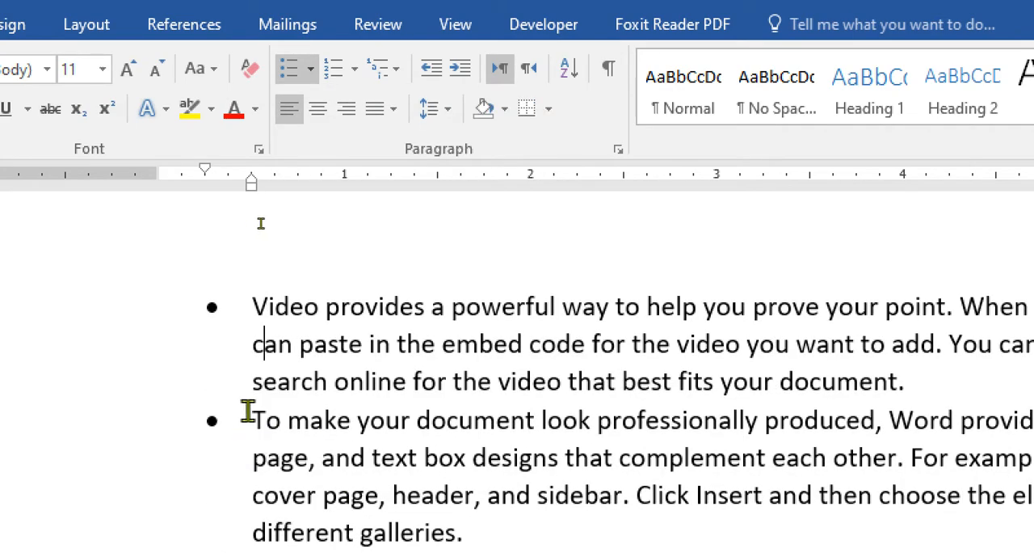
pyautogui.moveTo(247, 415); pyautogui.dragTo(467, 508)
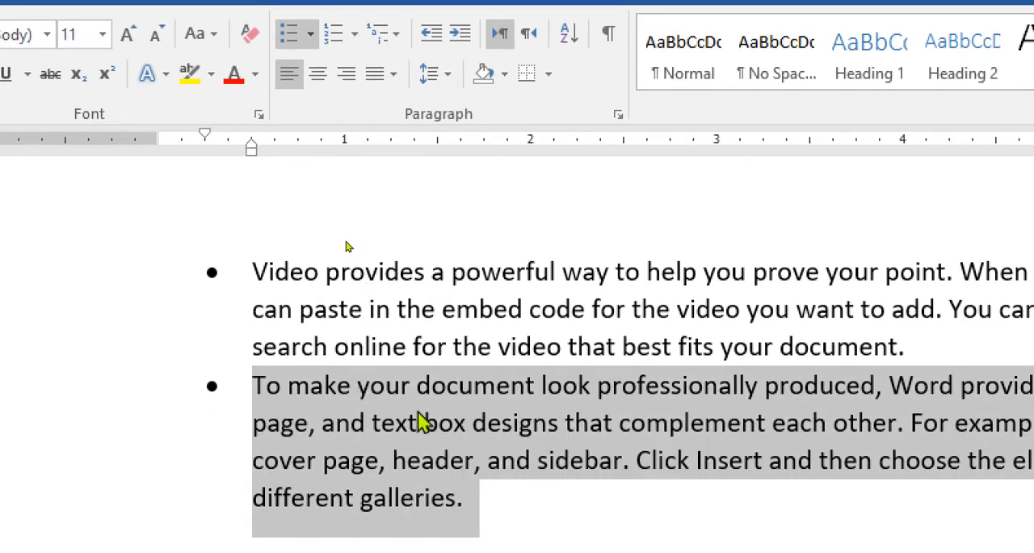
pyautogui.press('Tab')
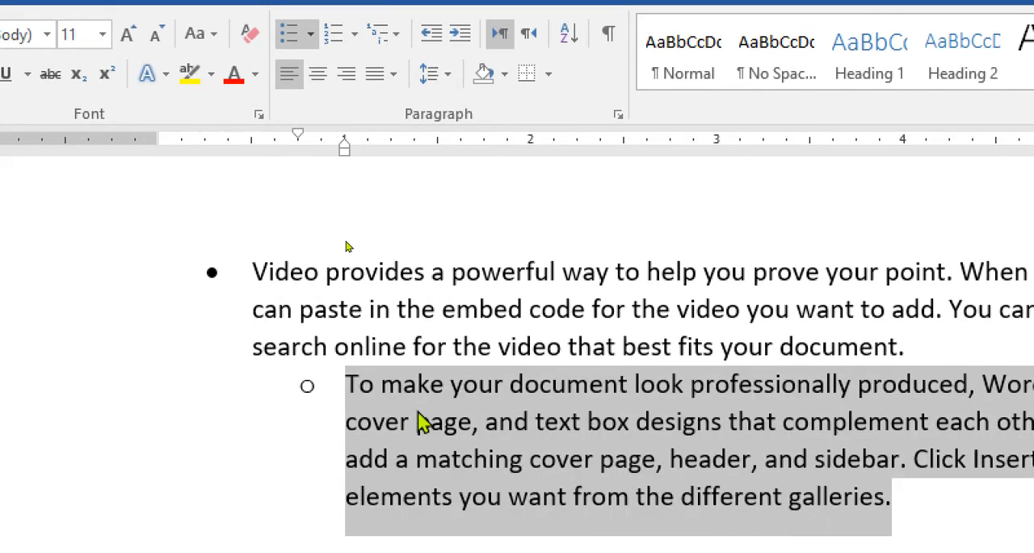
# - Promote the second bulleted paragraph back to the first list level and preview the numbering library formats on it
pyautogui.click(301, 344)
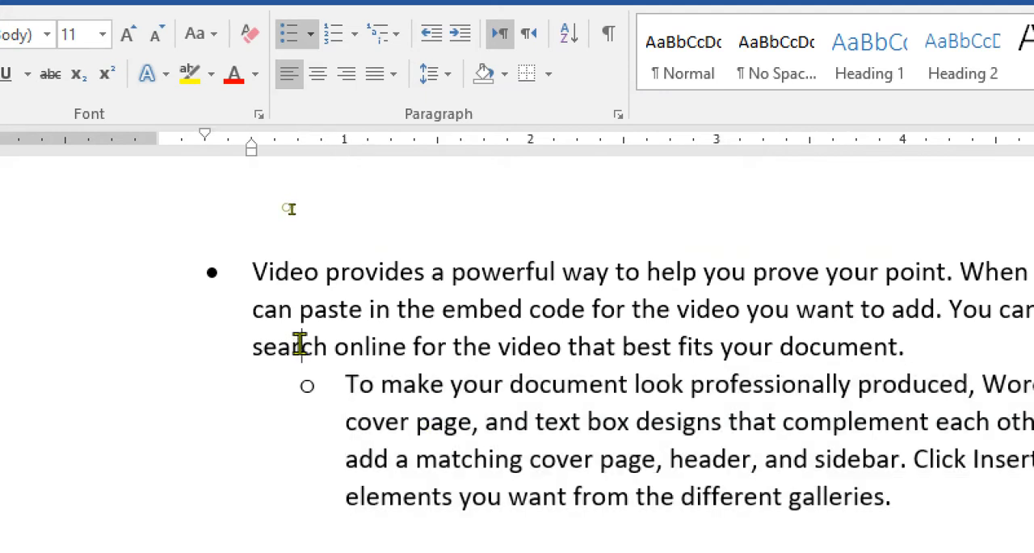
pyautogui.tripleClick(457, 462)
pyautogui.hotkey('shift', 'Tab')
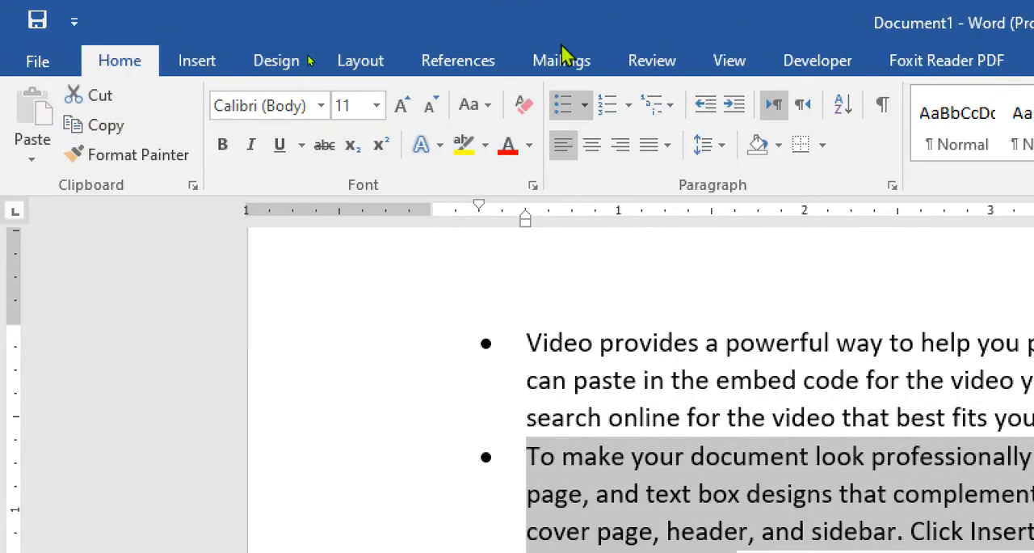
pyautogui.click(628, 106)
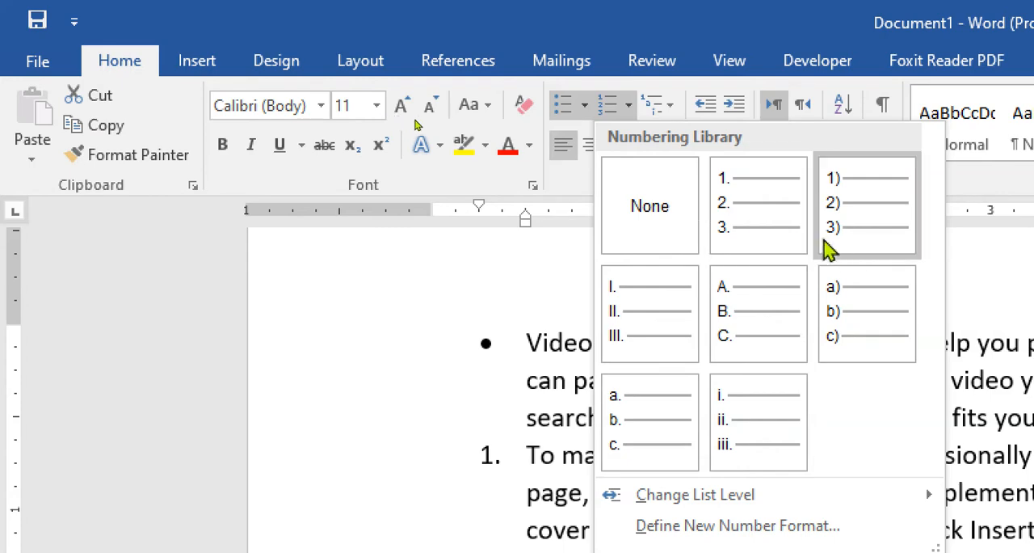
pyautogui.press('Escape')
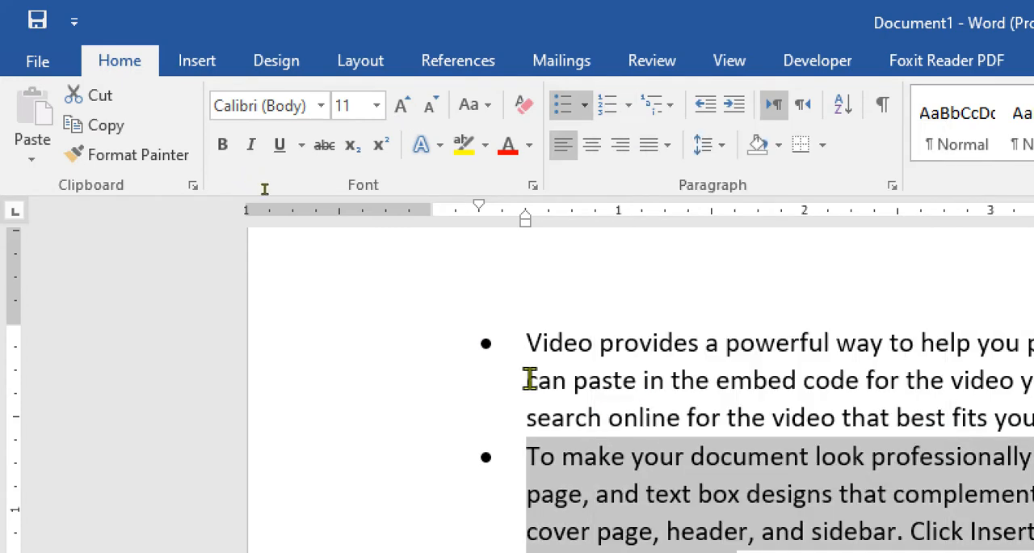
# - Undo the list formatting back to the =rand(2) line and redo the generation of the plain sample paragraphs
pyautogui.hotkey('ctrl', 'z')
pyautogui.hotkey('ctrl', 'z')
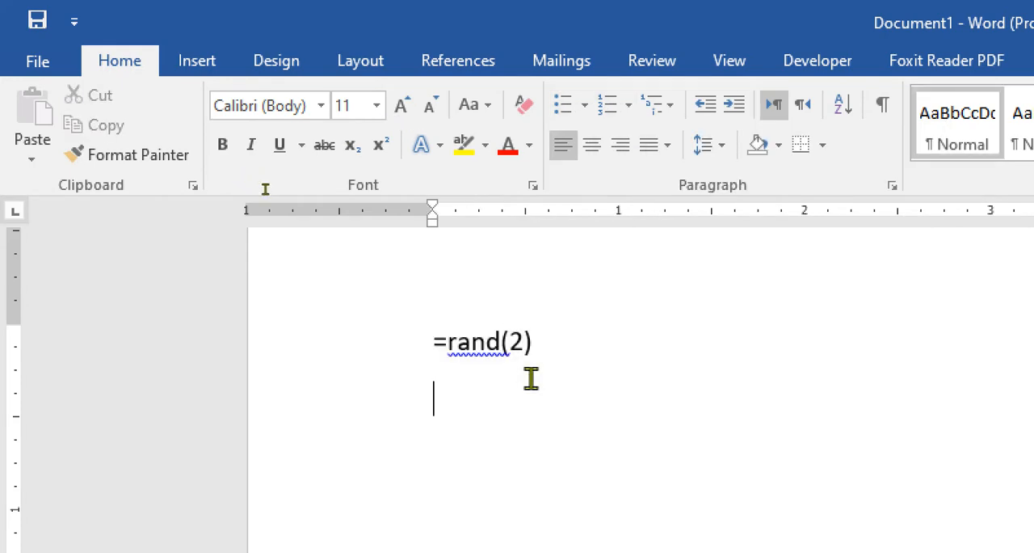
pyautogui.hotkey('ctrl', 'y')
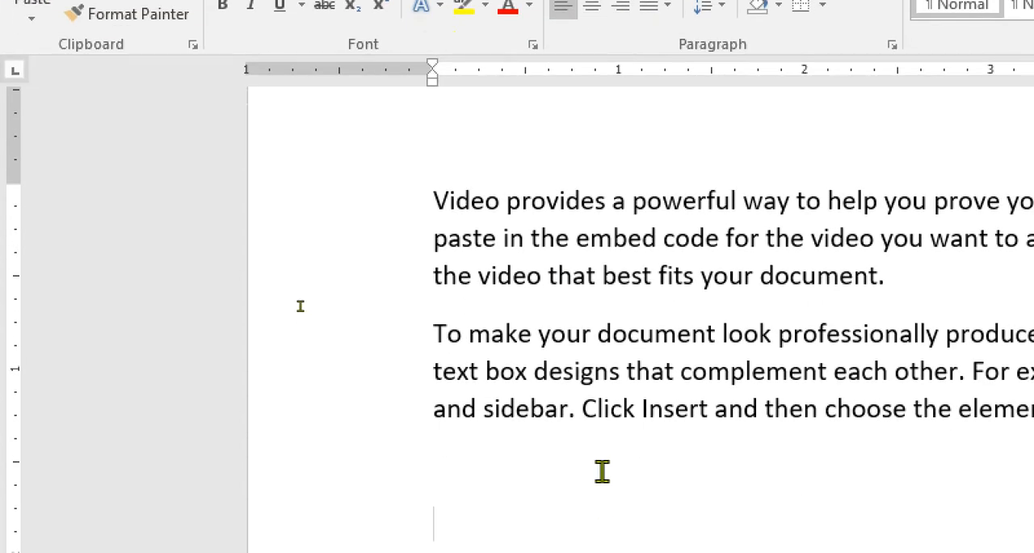
# - With both paragraphs selected, examine the numbering library and the Define New Number Format settings without applying a change
pyautogui.moveTo(600, 468); pyautogui.dragTo(450, 200)
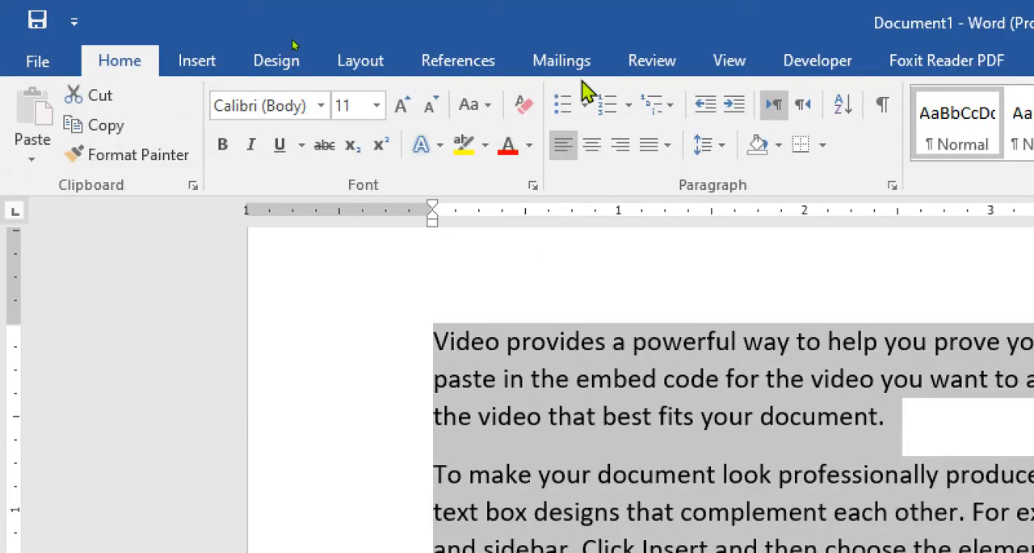
pyautogui.click(628, 106)
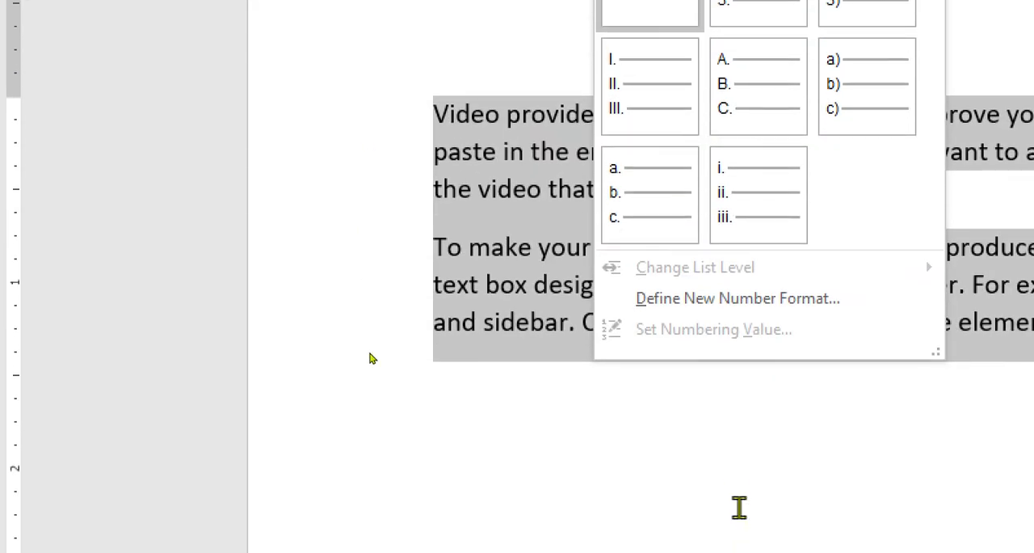
pyautogui.click(763, 297)
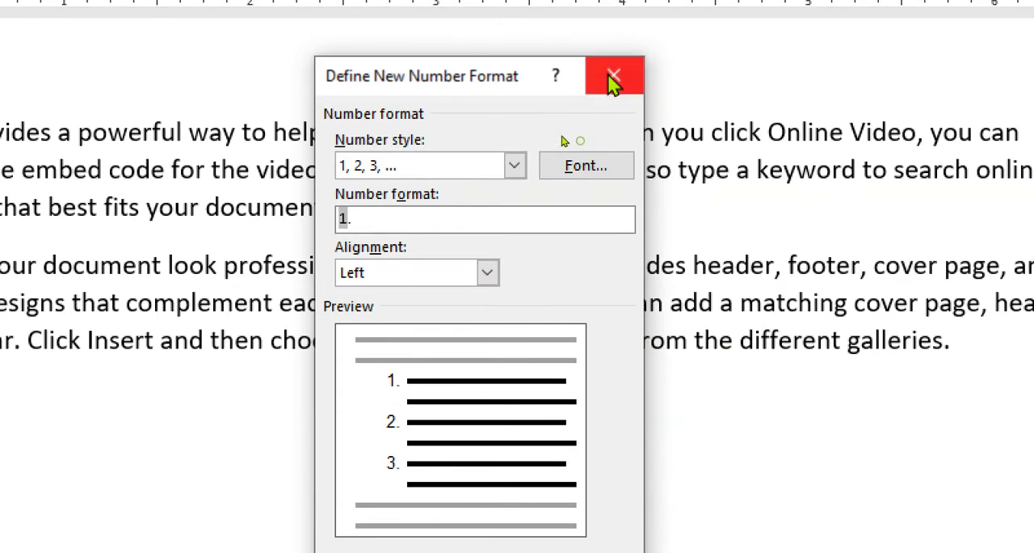
pyautogui.click(613, 78)
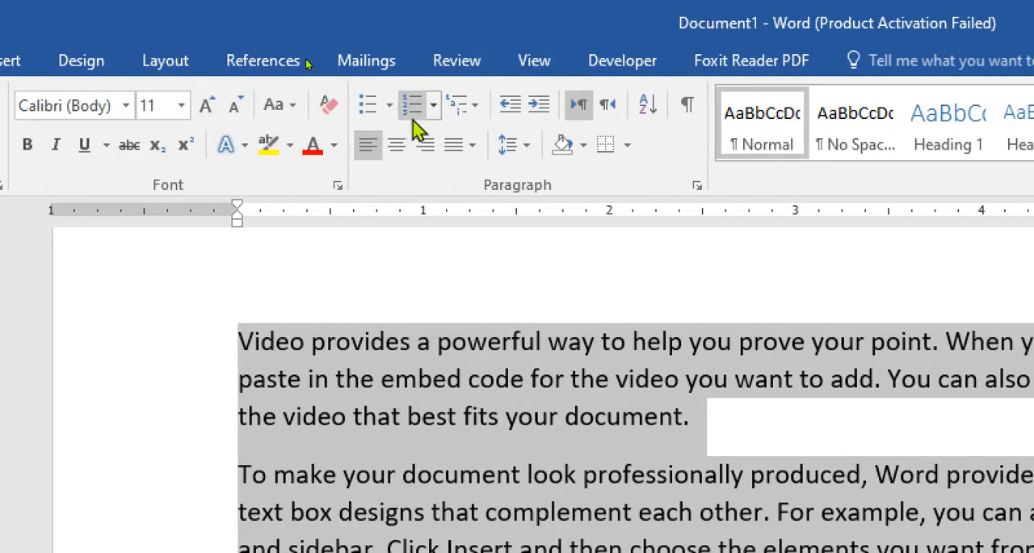
# - Examine the multilevel list library for the selected paragraphs, leaving it unapplied, and clear the text selection
pyautogui.click(479, 117)
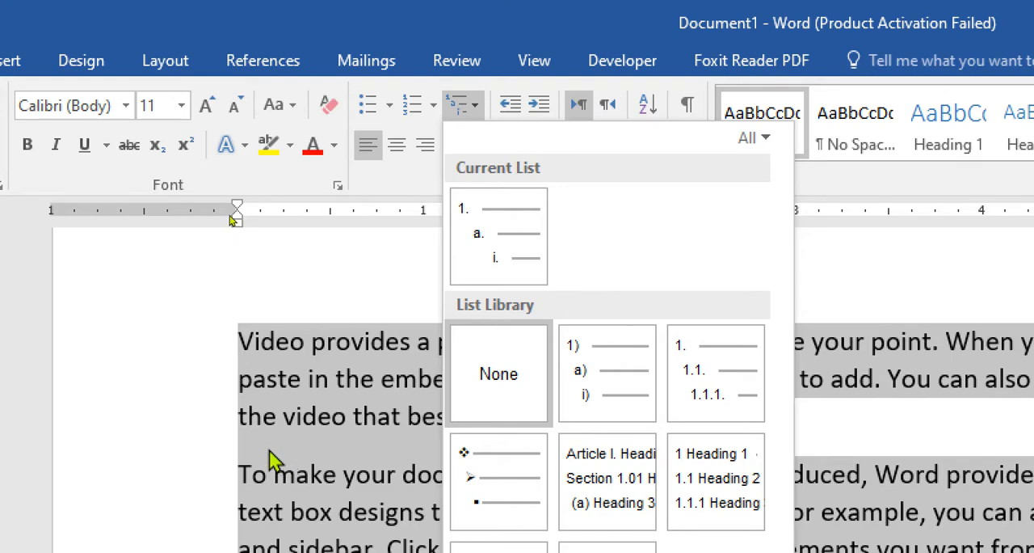
pyautogui.click(268, 367)
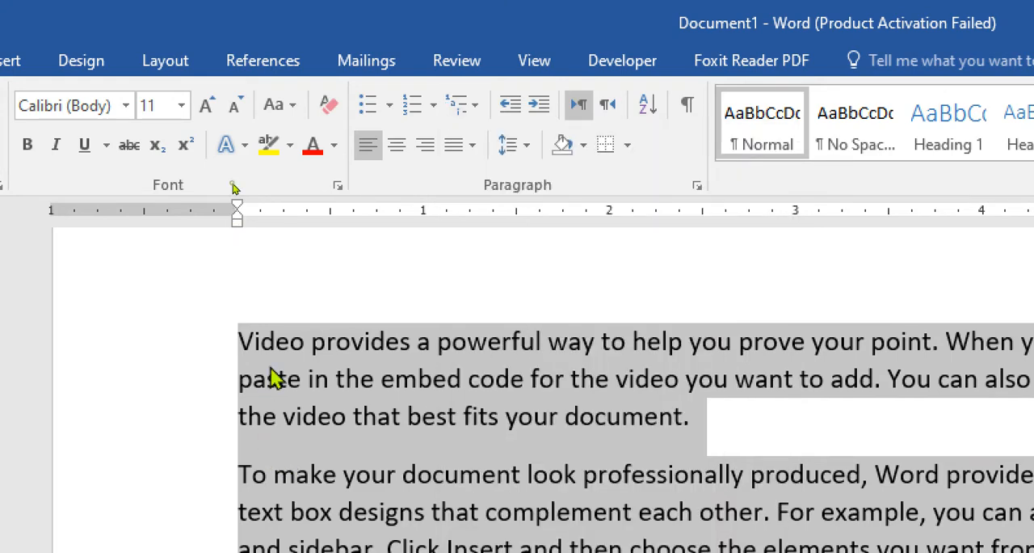
pyautogui.click(363, 426)
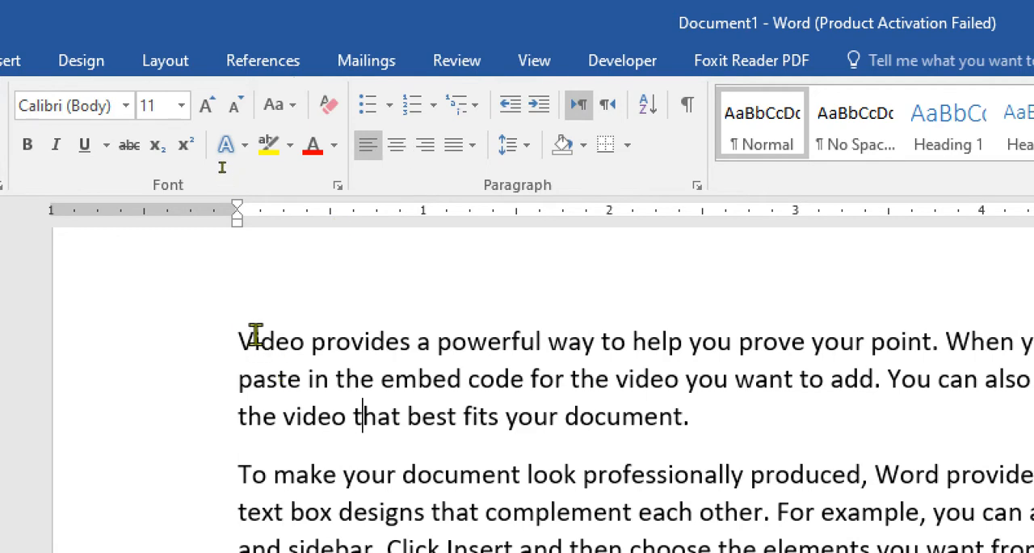
# - Select the first paragraph, starting "Video provides", and try right alignment followed by center alignment
pyautogui.moveTo(272, 348); pyautogui.dragTo(673, 428)
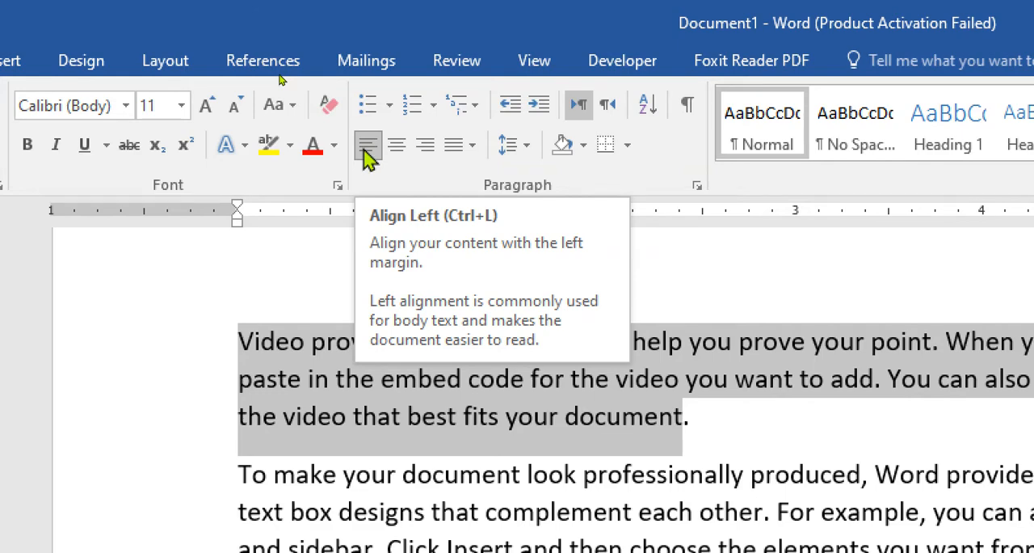
pyautogui.click(428, 147)
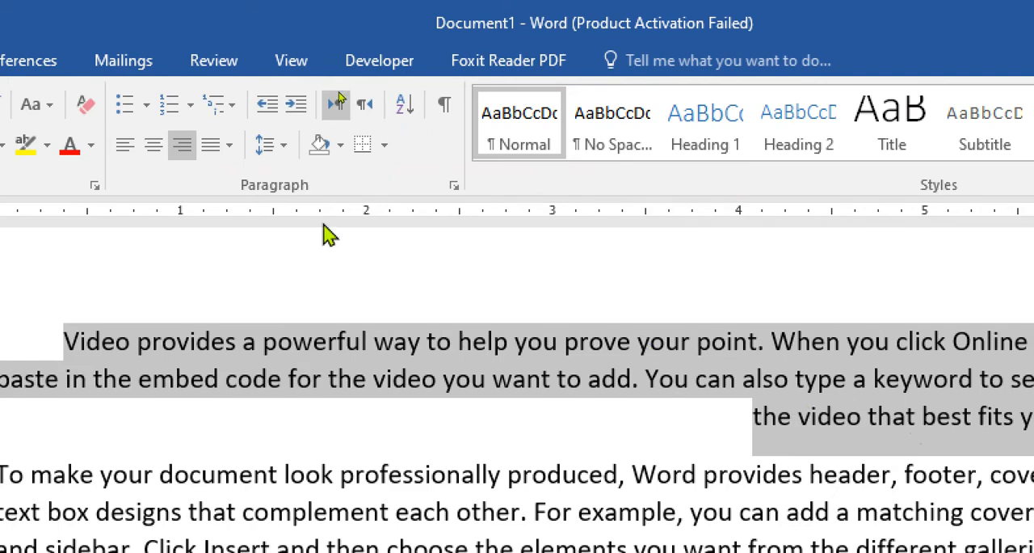
pyautogui.click(158, 146)
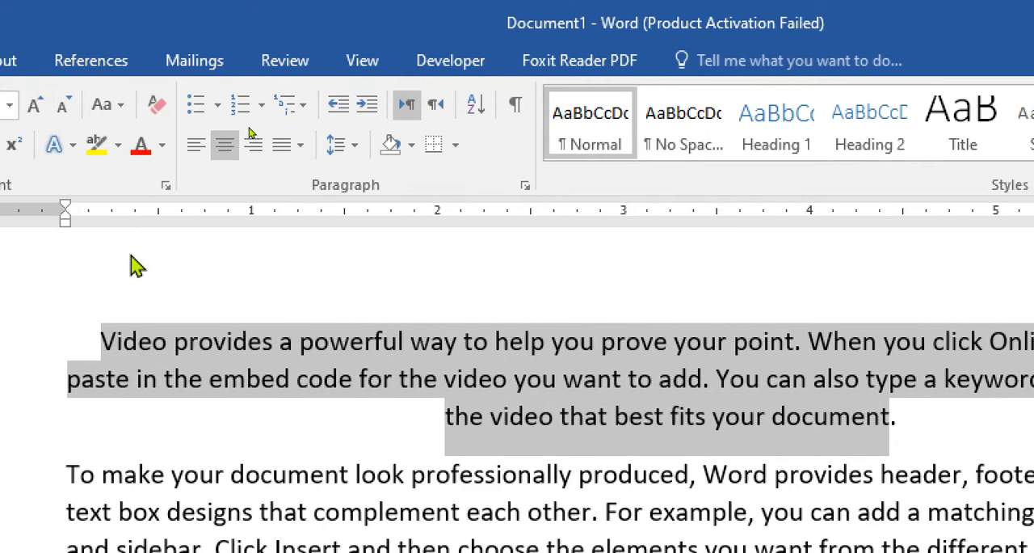
# - Apply Justify, Justify Low and Justify Medium to the first paragraph in turn, finishing with Justify High
pyautogui.click(299, 146)
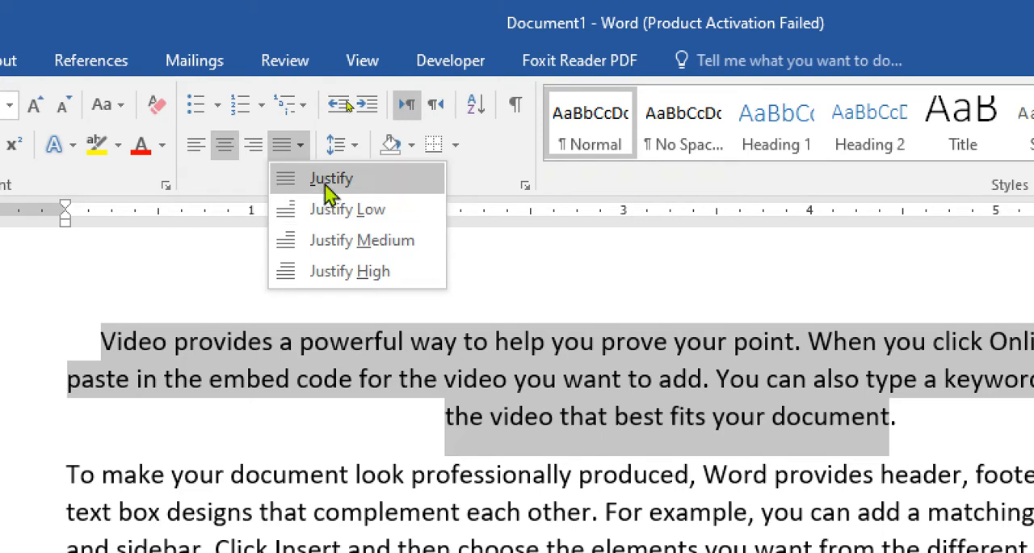
pyautogui.click(332, 184)
pyautogui.click(298, 145)
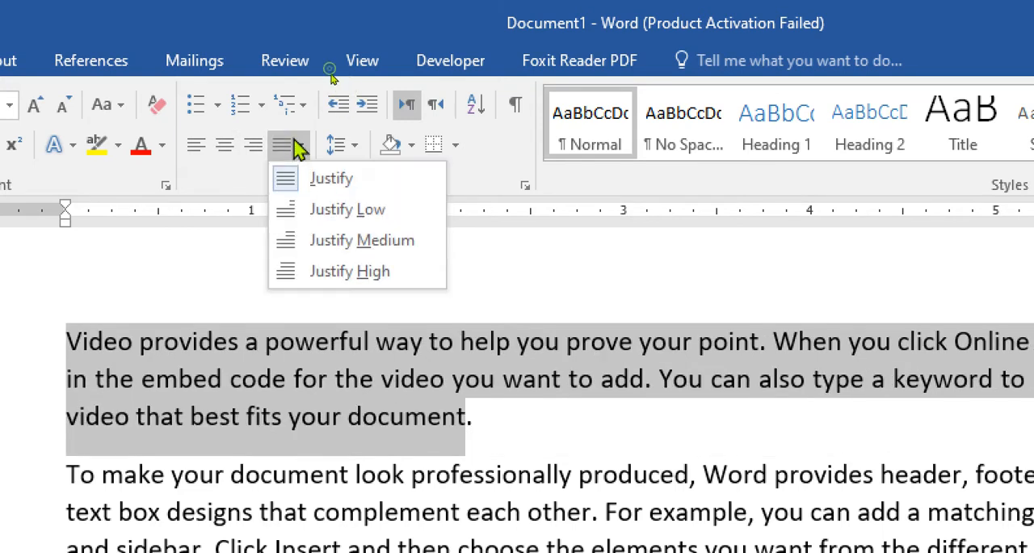
pyautogui.click(314, 211)
pyautogui.click(303, 146)
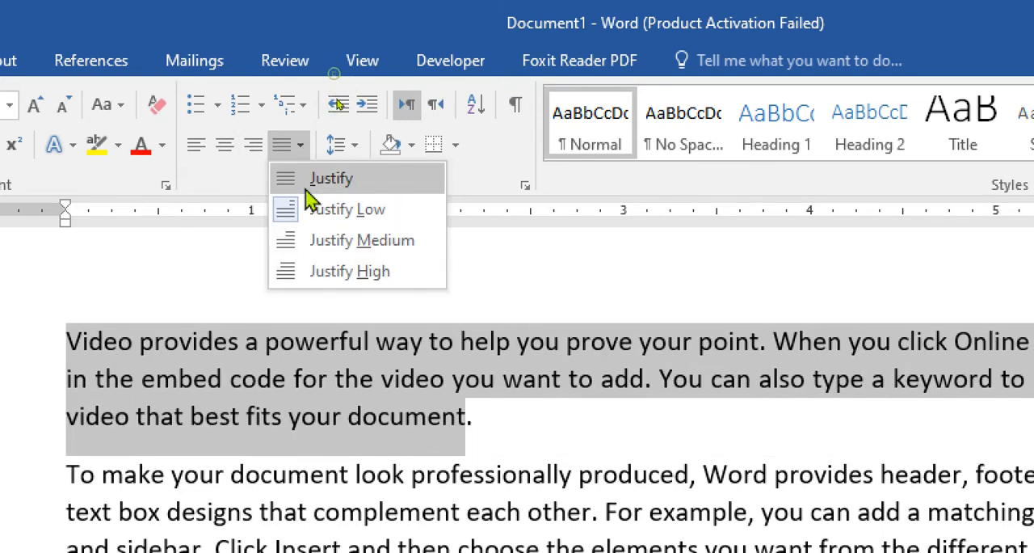
pyautogui.click(312, 237)
pyautogui.click(300, 146)
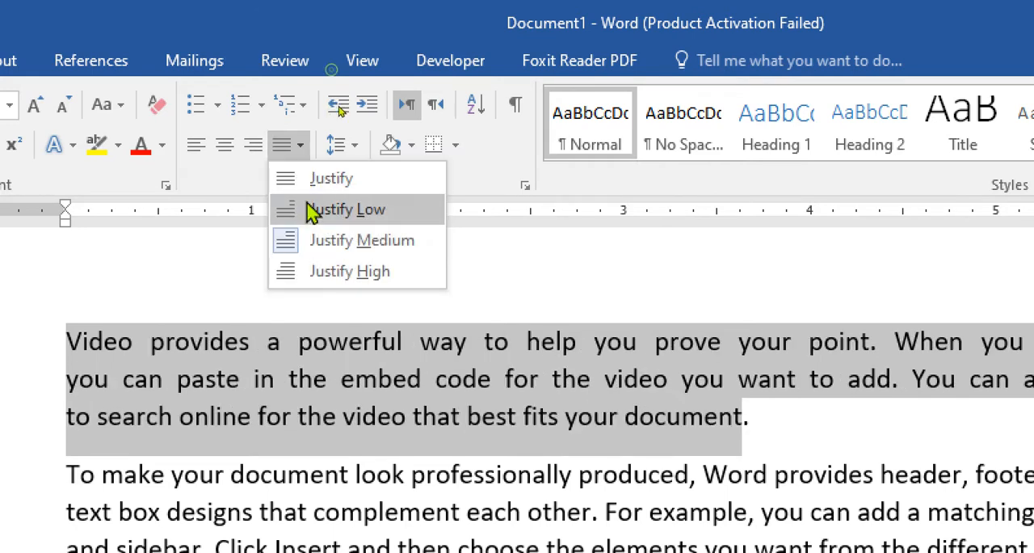
pyautogui.click(324, 273)
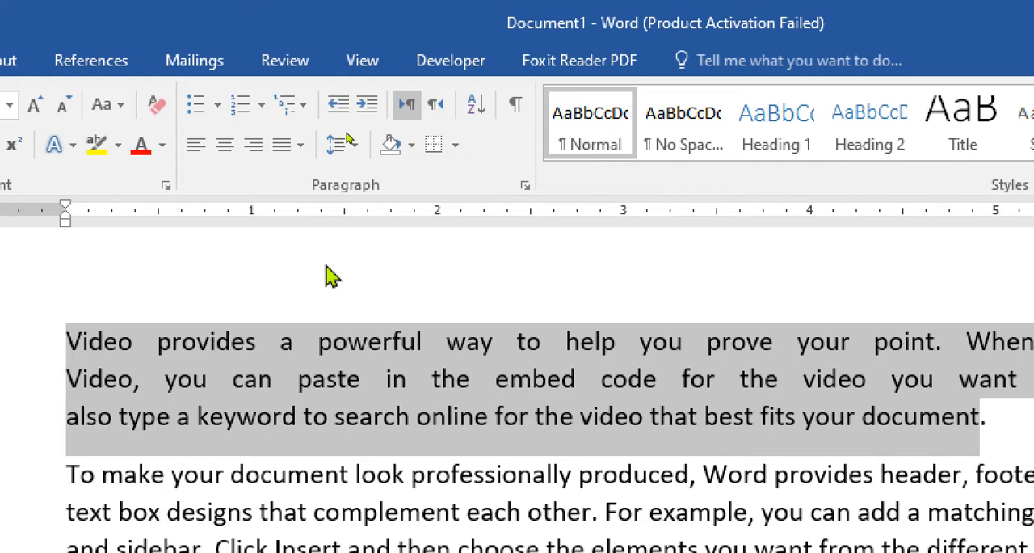
# - Change the first paragraph's alignment from Justify High to regular Justify
pyautogui.click(349, 147)
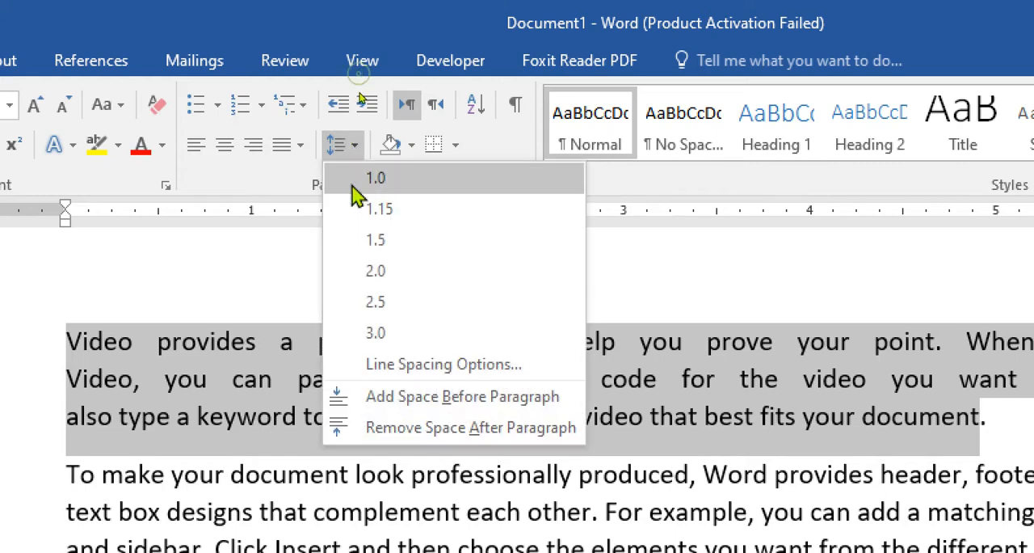
pyautogui.click(300, 146)
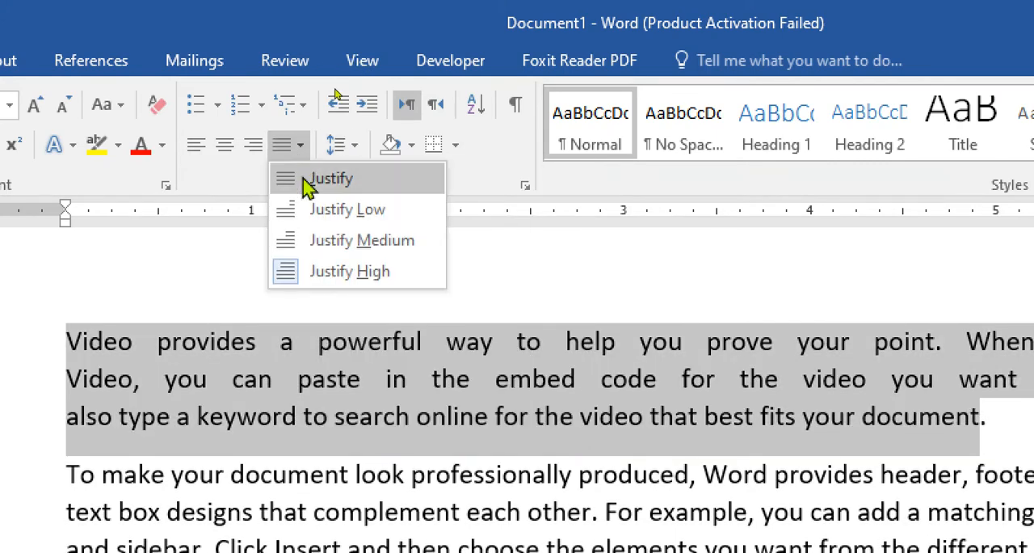
pyautogui.click(302, 177)
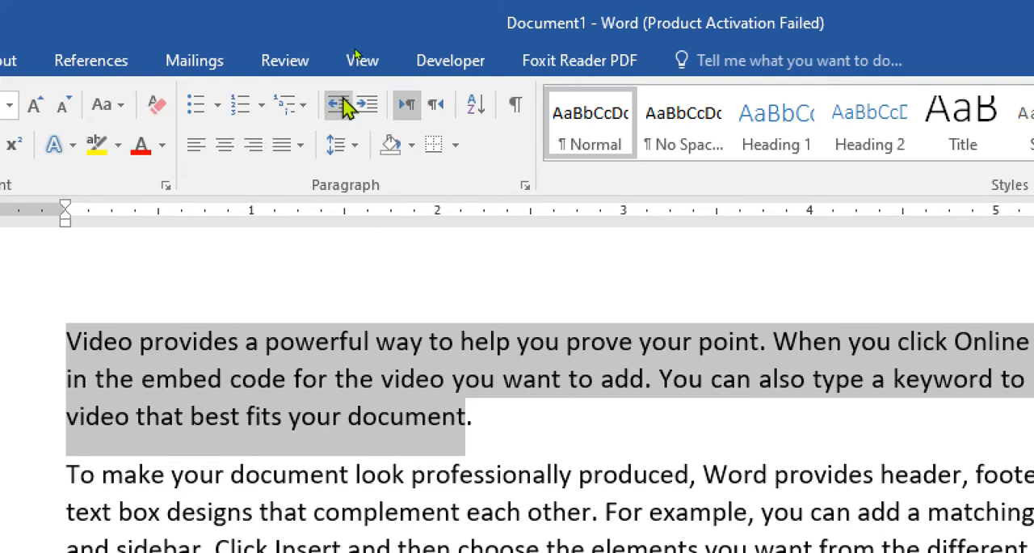
# - Increase the first paragraph's indent by three levels and decrease it by three levels back to the margin
pyautogui.click(366, 109)
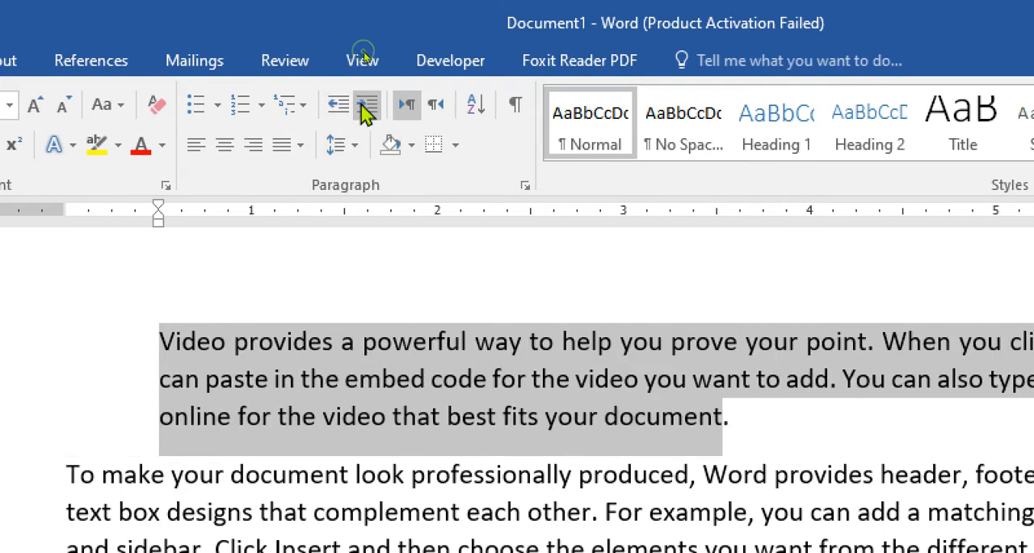
pyautogui.click(365, 109)
pyautogui.click(365, 109)
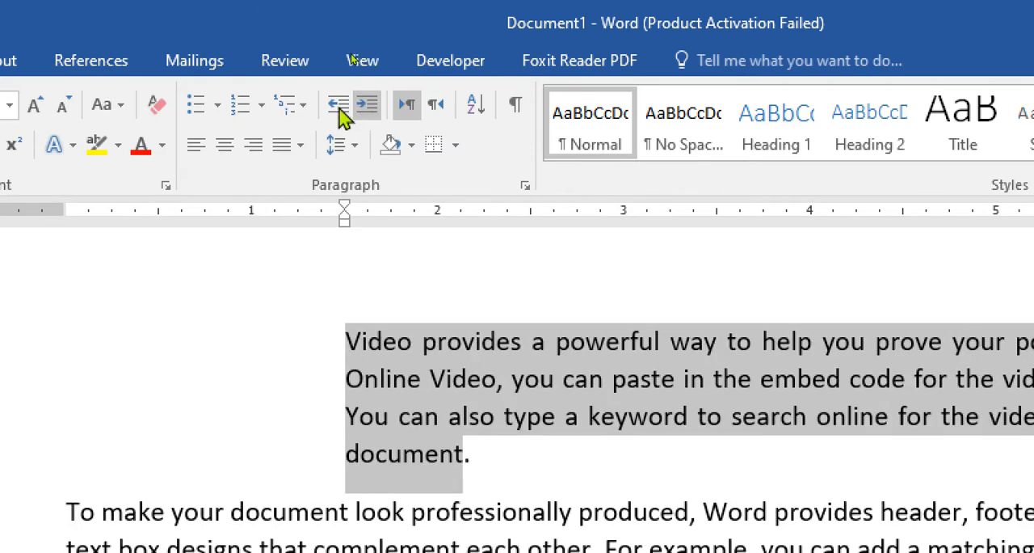
pyautogui.click(338, 113)
pyautogui.click(338, 113)
pyautogui.click(338, 113)
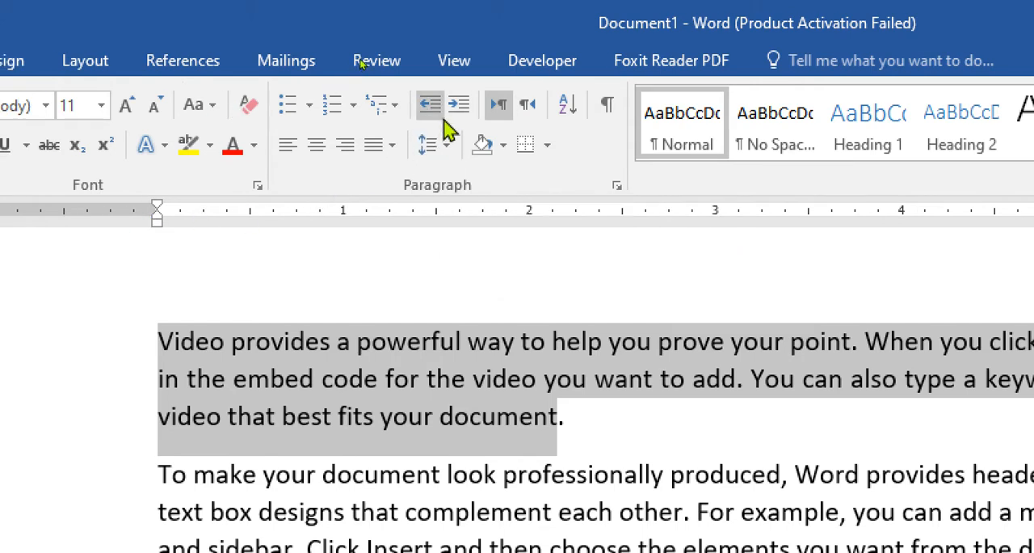
# - Increase the first paragraph's indent by two levels and return its left indent to the margin using the ruler
pyautogui.click(455, 110)
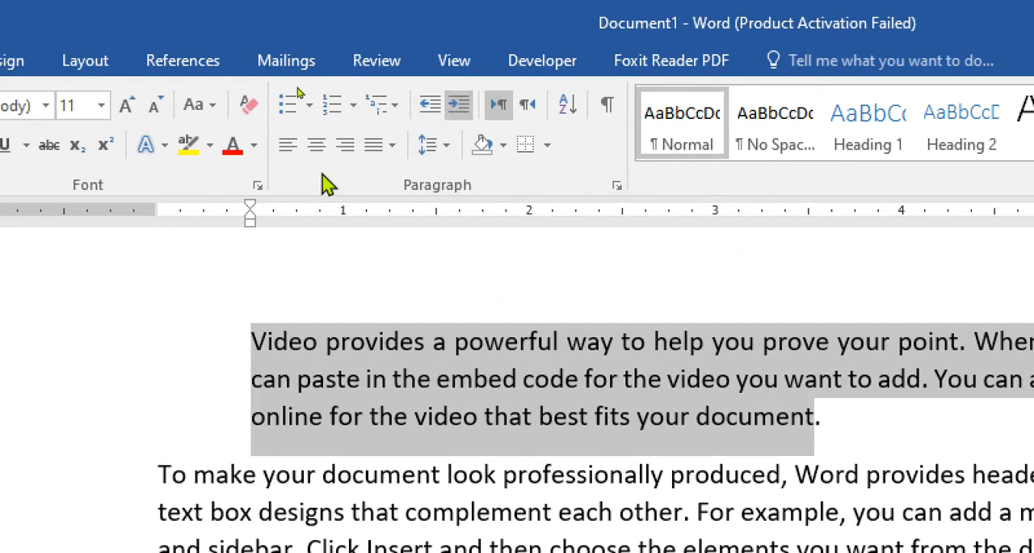
pyautogui.click(452, 111)
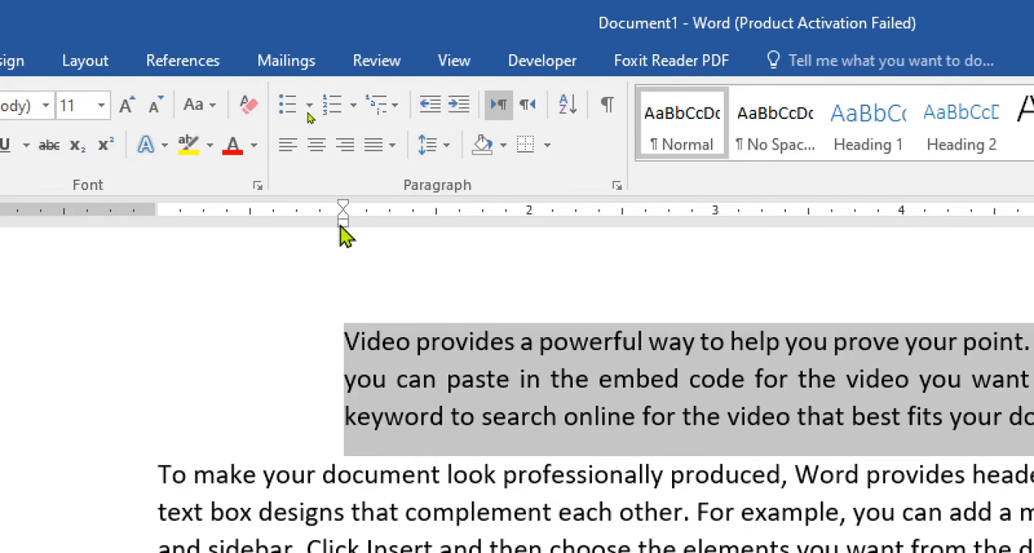
pyautogui.moveTo(341, 227)
pyautogui.mouseDown()
pyautogui.moveTo(154, 228)
pyautogui.moveTo(676, 256)
pyautogui.moveTo(844, 297)
pyautogui.moveTo(676, 268)
pyautogui.moveTo(131, 224)
pyautogui.moveTo(182, 231)
pyautogui.moveTo(171, 234)
pyautogui.mouseUp()
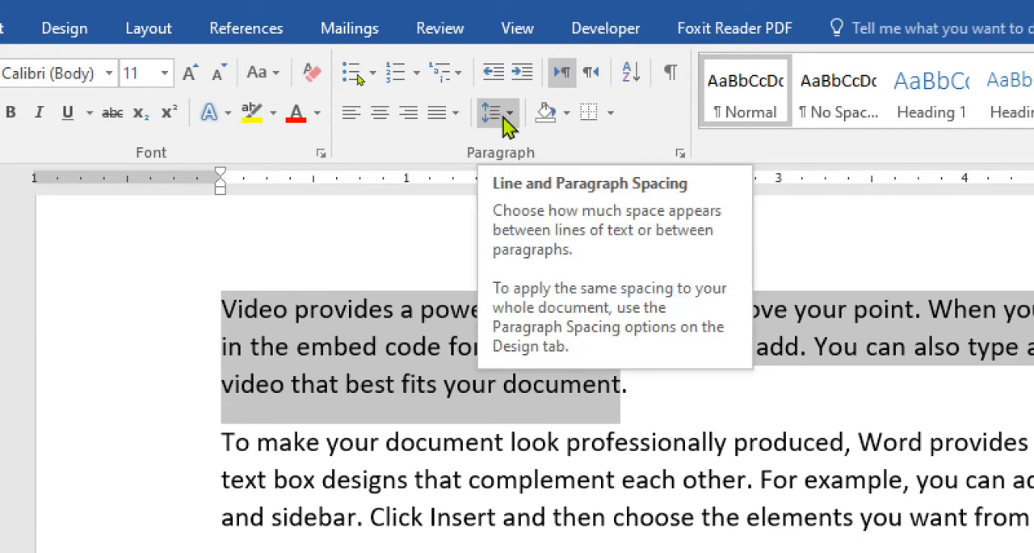
# - Select both paragraphs and add space before each paragraph
pyautogui.click(434, 421)
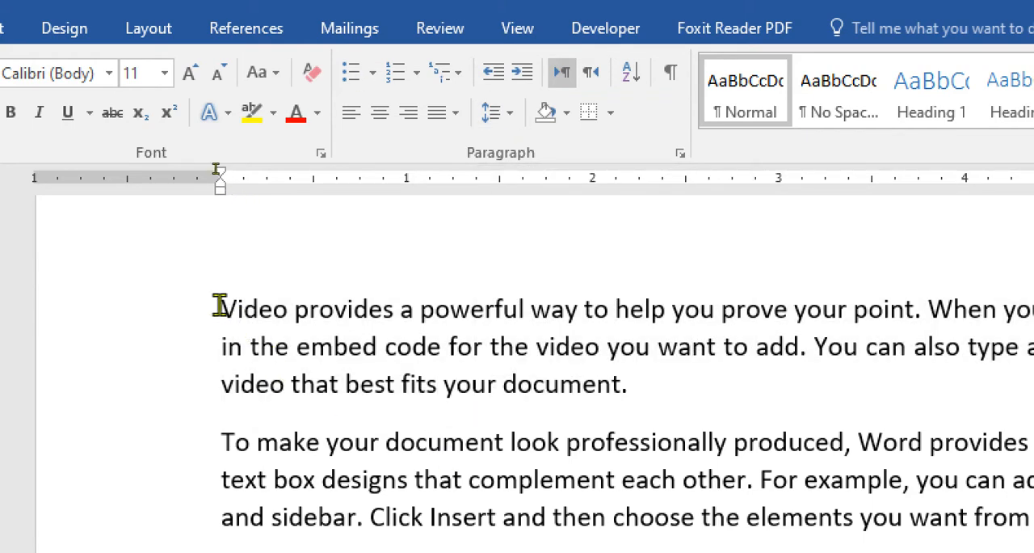
pyautogui.moveTo(219, 306); pyautogui.dragTo(509, 478)
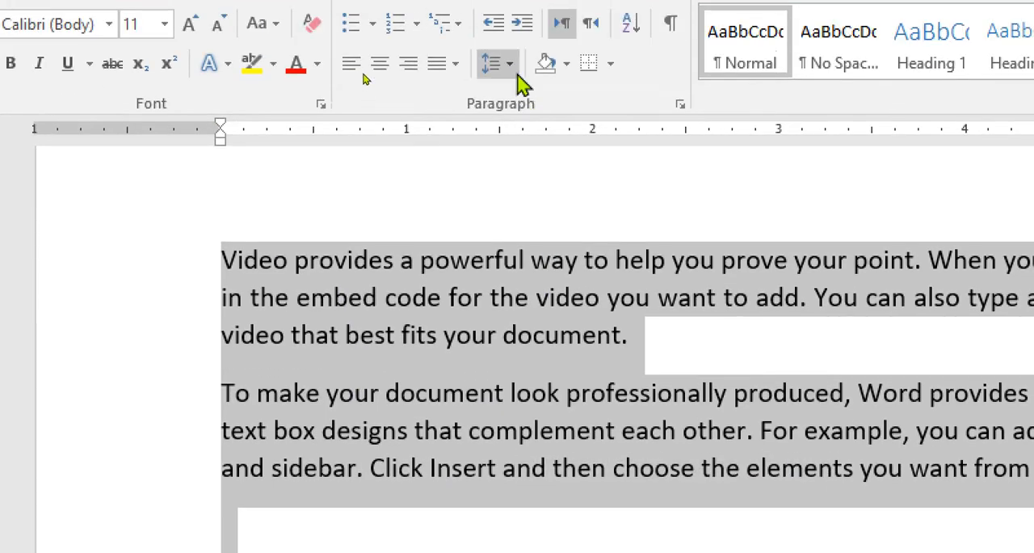
pyautogui.click(511, 3)
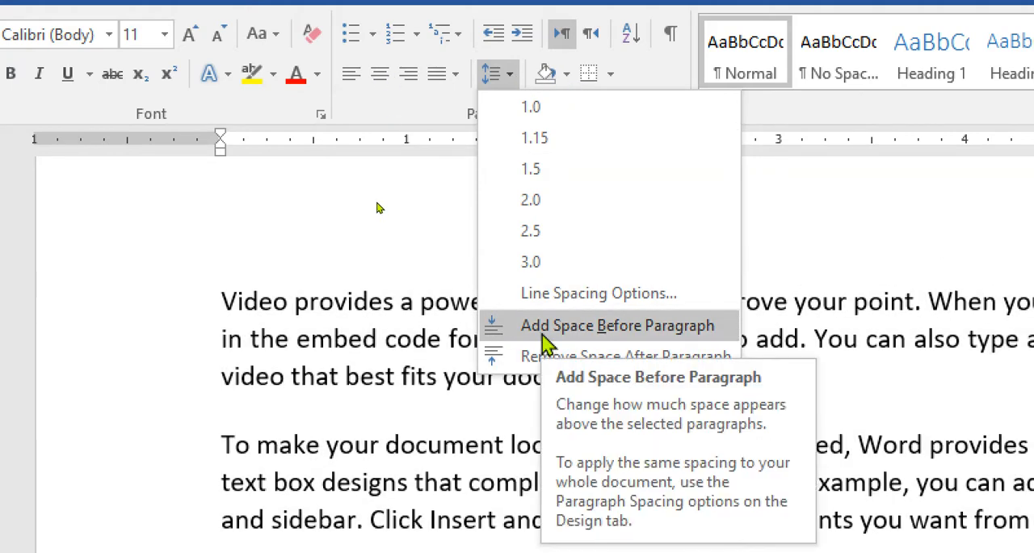
pyautogui.click(542, 336)
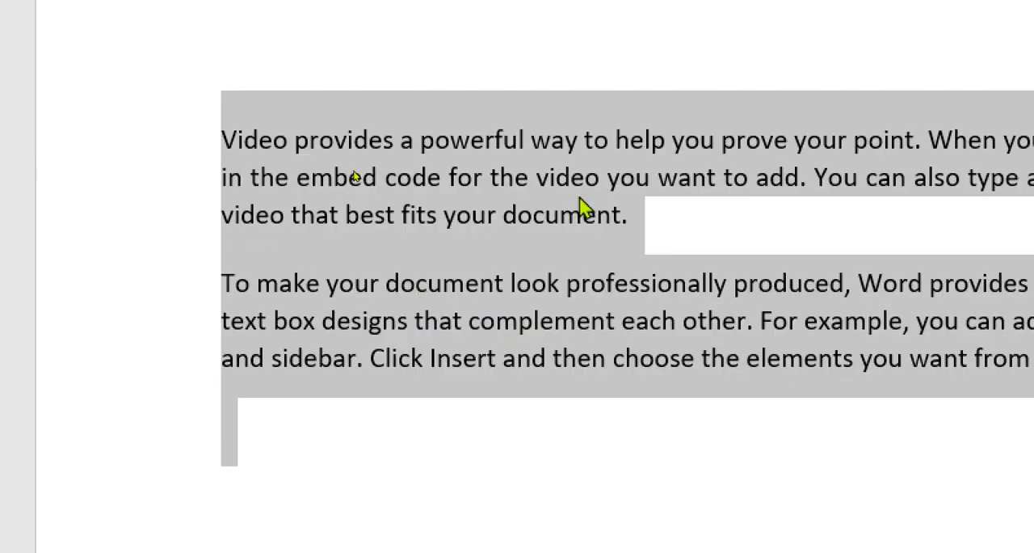
# - Remove the space after and the space before the second paragraph, starting "To make your document"
pyautogui.click(353, 277)
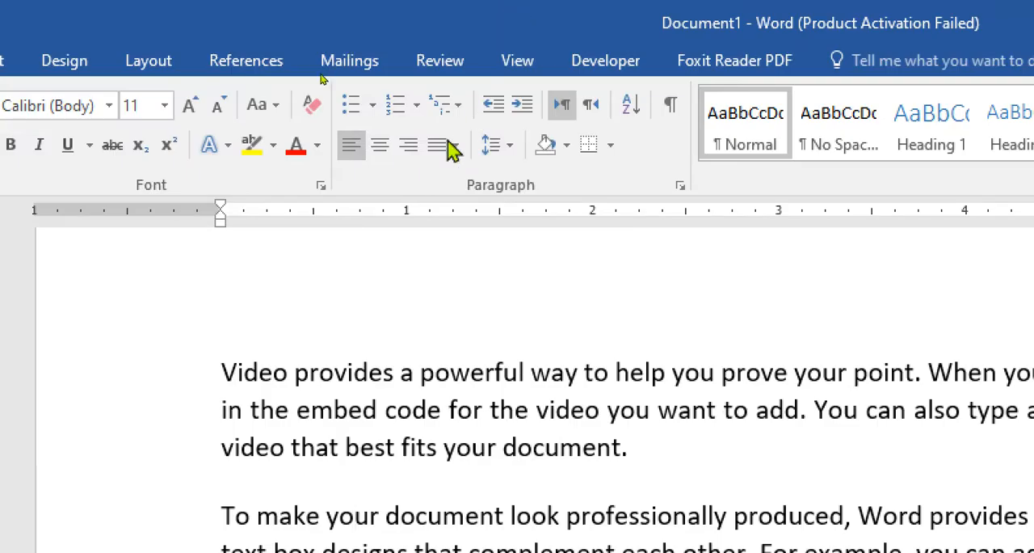
pyautogui.click(507, 153)
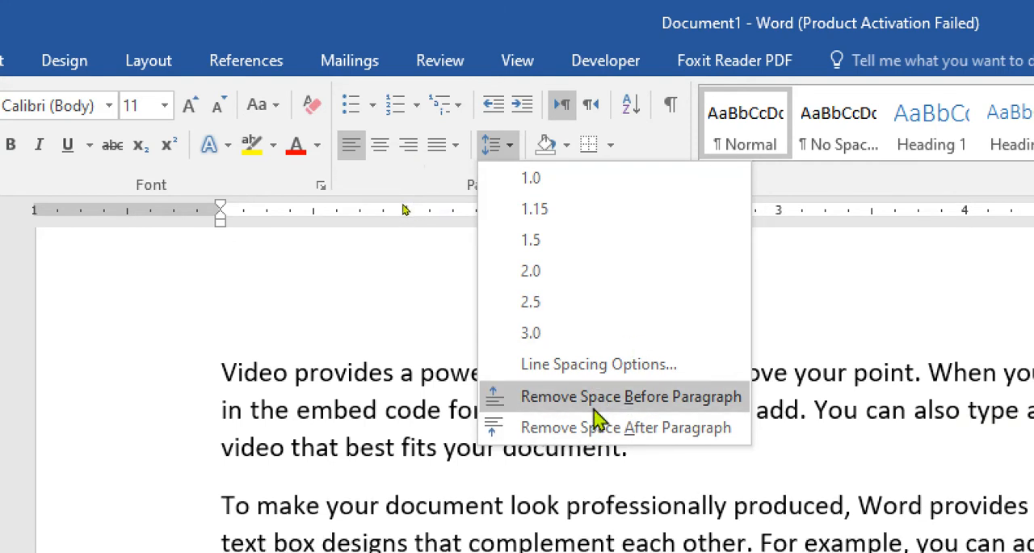
pyautogui.click(602, 427)
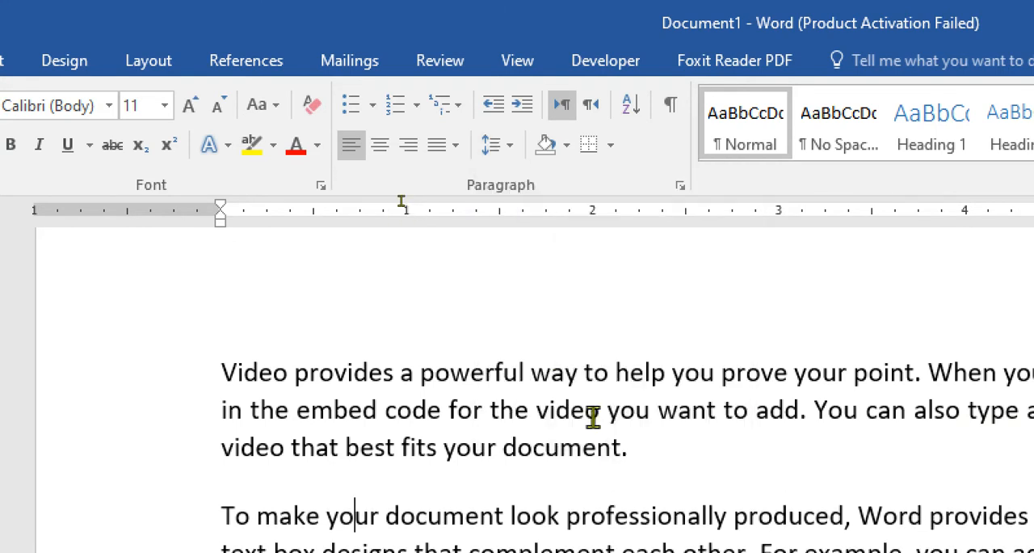
pyautogui.click(502, 147)
pyautogui.click(583, 394)
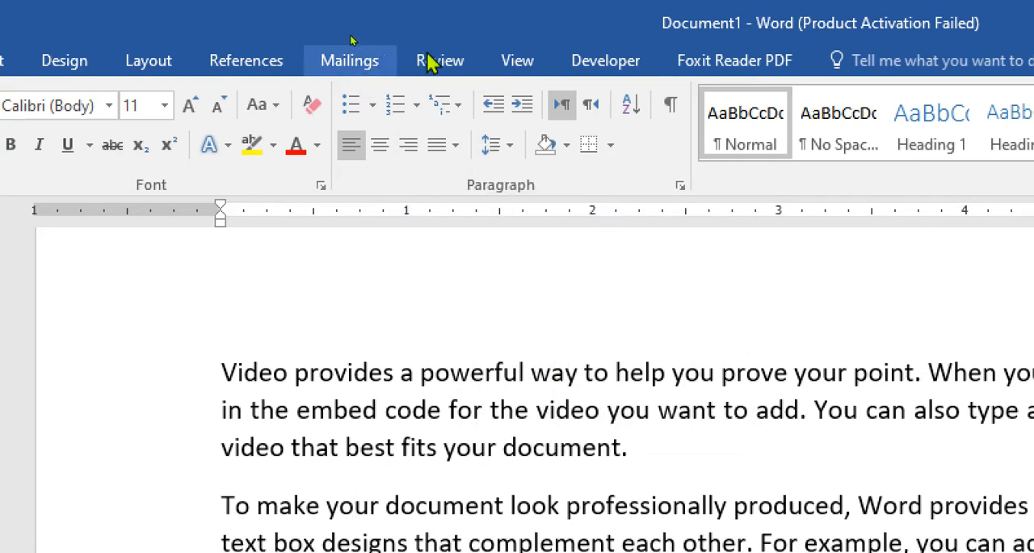
# - Select the first paragraph, look through the shading colors without applying one, and apply All Borders to the paragraph
pyautogui.moveTo(638, 447)
pyautogui.mouseDown()
pyautogui.moveTo(277, 409)
pyautogui.moveTo(226, 365)
pyautogui.mouseUp()
pyautogui.click(567, 146)
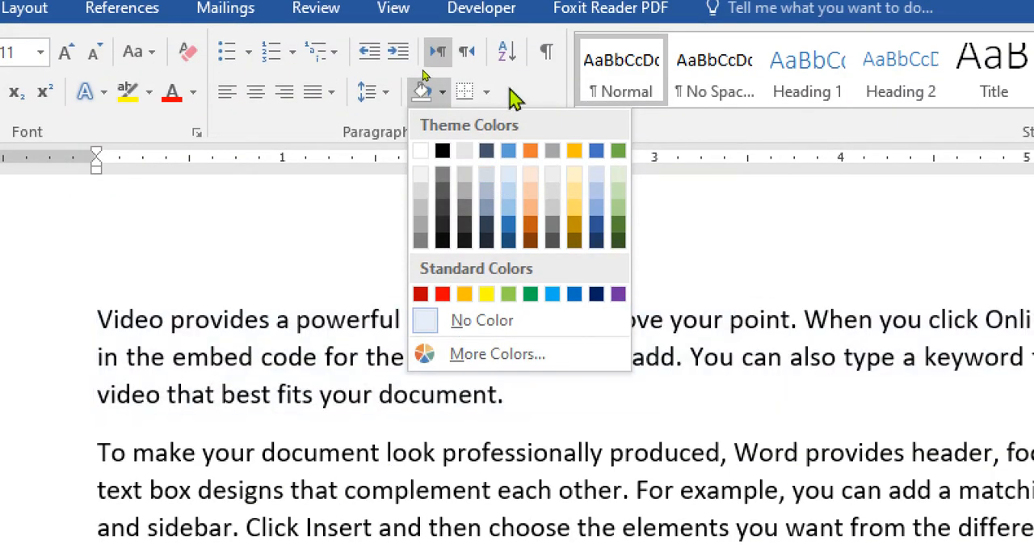
pyautogui.click(489, 99)
pyautogui.click(487, 102)
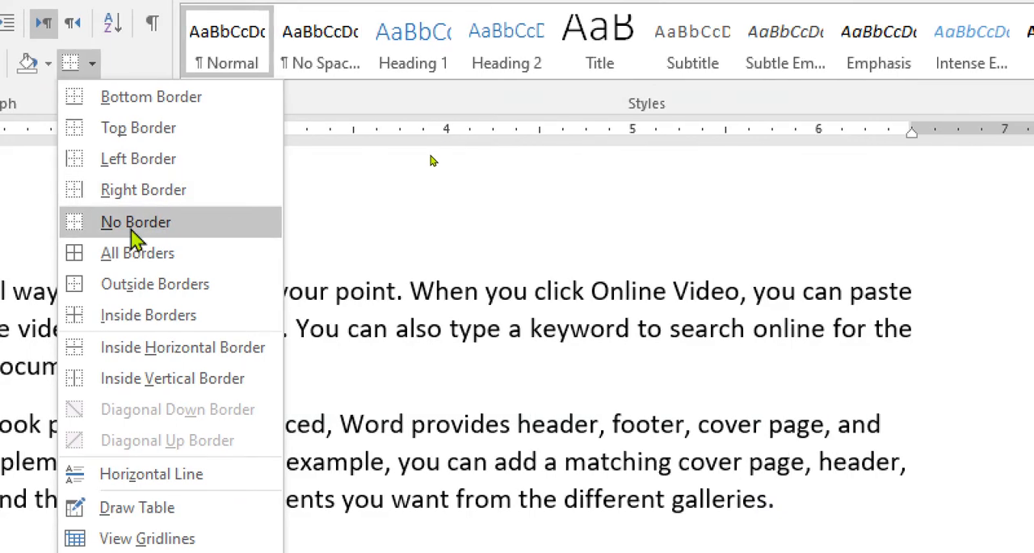
pyautogui.click(136, 254)
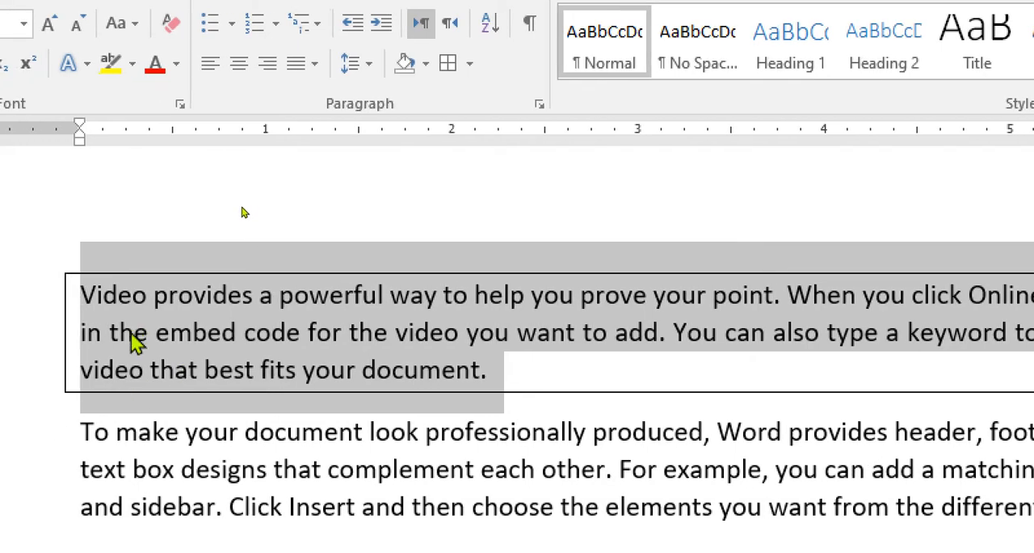
# - Select only the first line of the "Video provides" paragraph and apply All Borders to that line
pyautogui.moveTo(81, 298); pyautogui.dragTo(1033, 275)
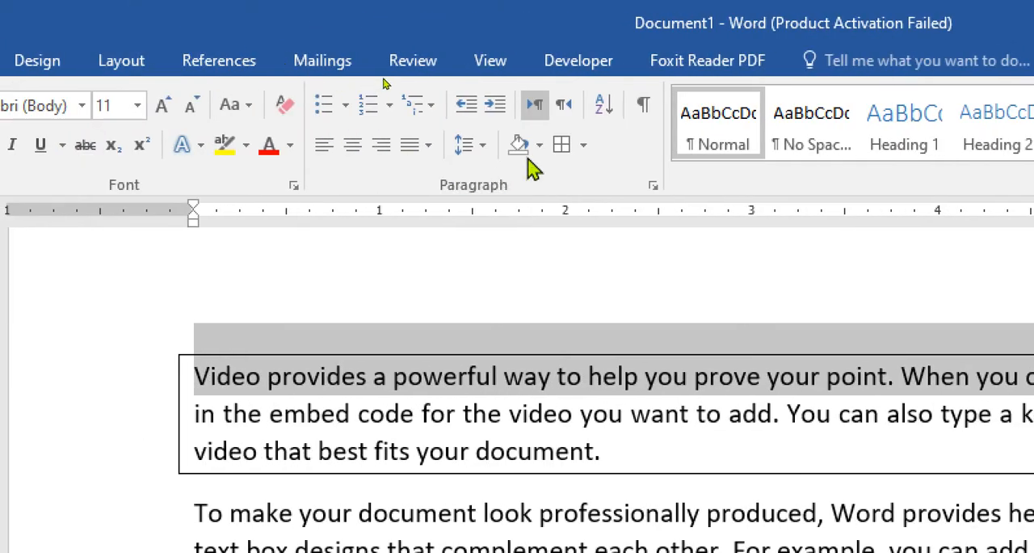
pyautogui.click(538, 146)
pyautogui.click(583, 145)
pyautogui.click(583, 146)
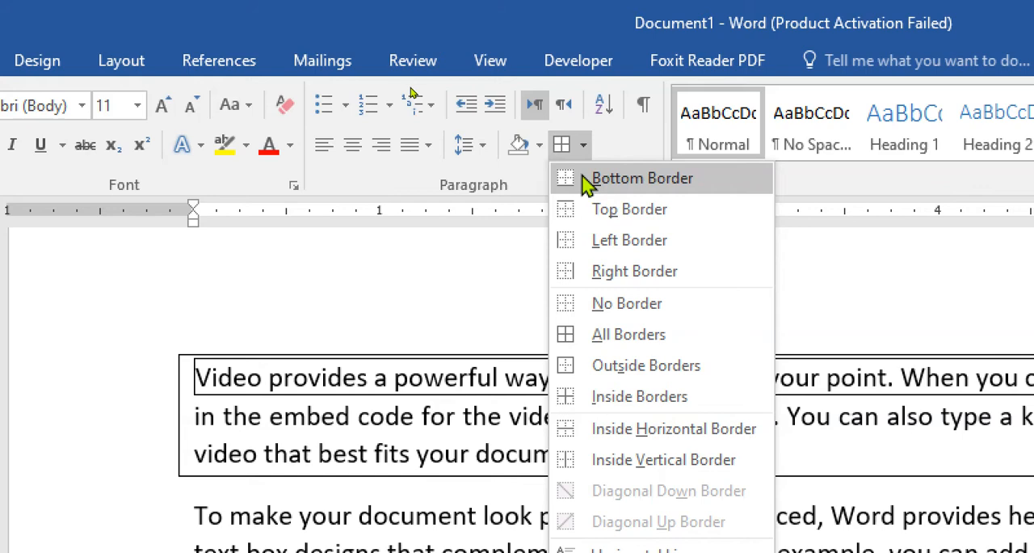
pyautogui.click(602, 336)
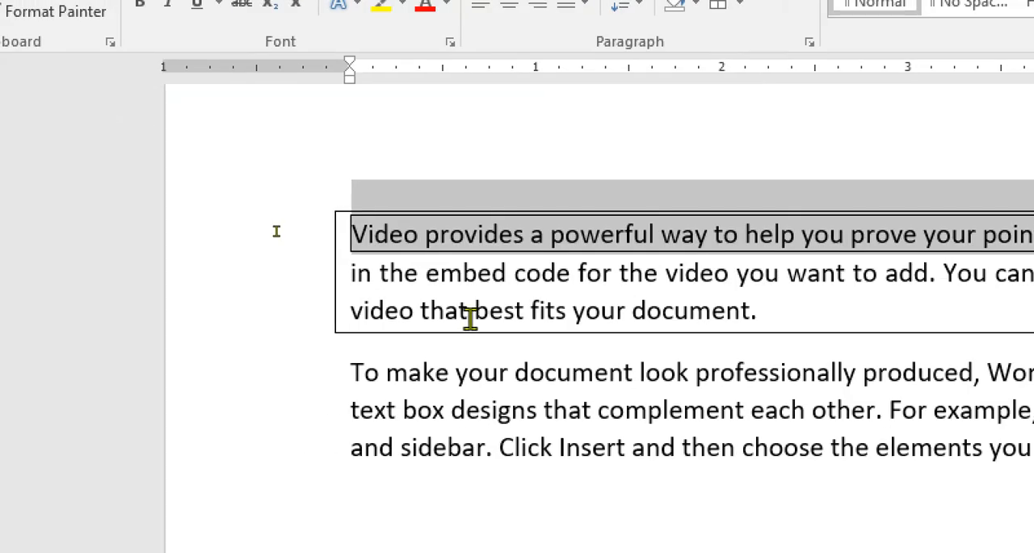
# - Select the whole first paragraph, remove the borders around it and its first line, and clear the selection
pyautogui.click(471, 311)
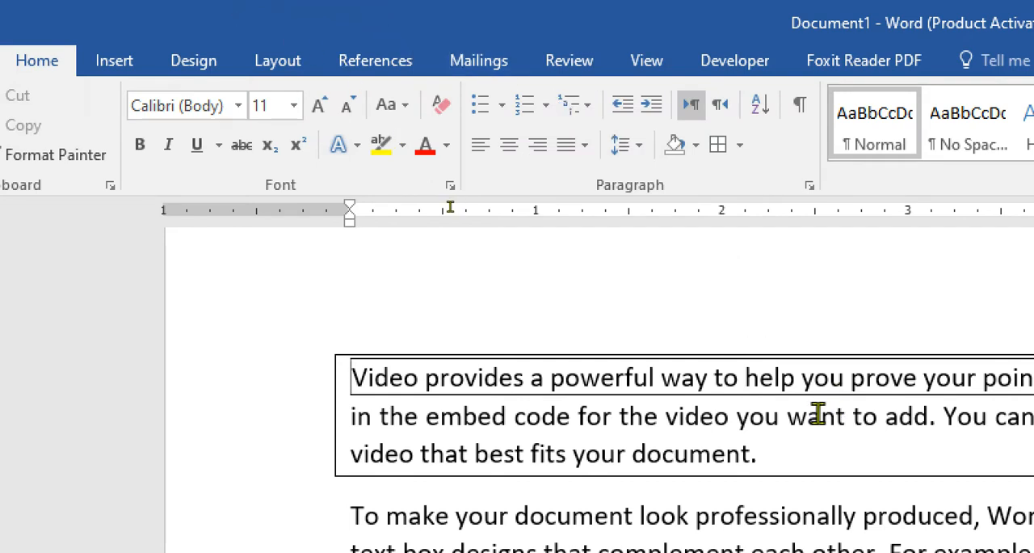
pyautogui.tripleClick(818, 413)
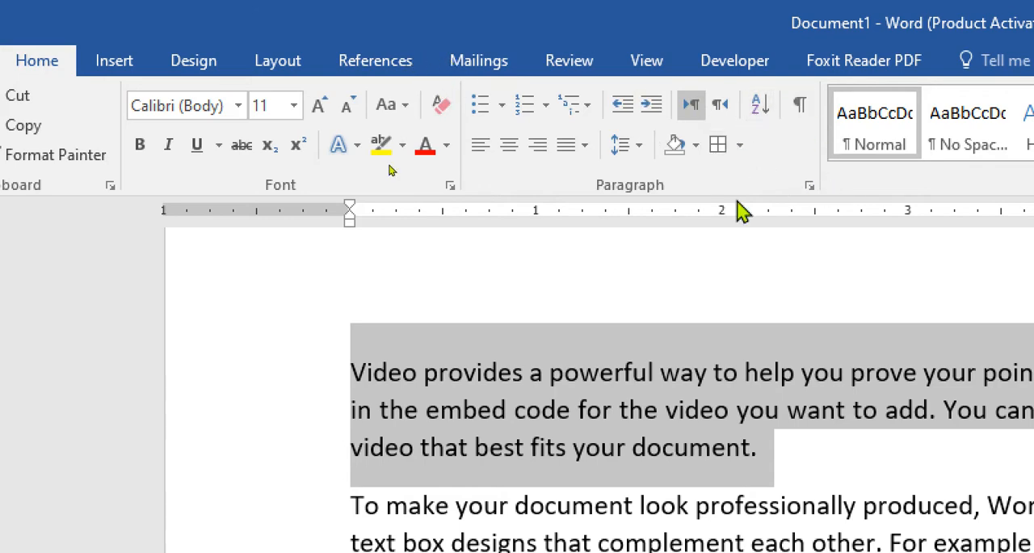
pyautogui.click(692, 367)
# - Select both paragraphs and sort them by Paragraphs as Text in ascending order with no header row
pyautogui.moveTo(353, 363); pyautogui.dragTo(635, 507)
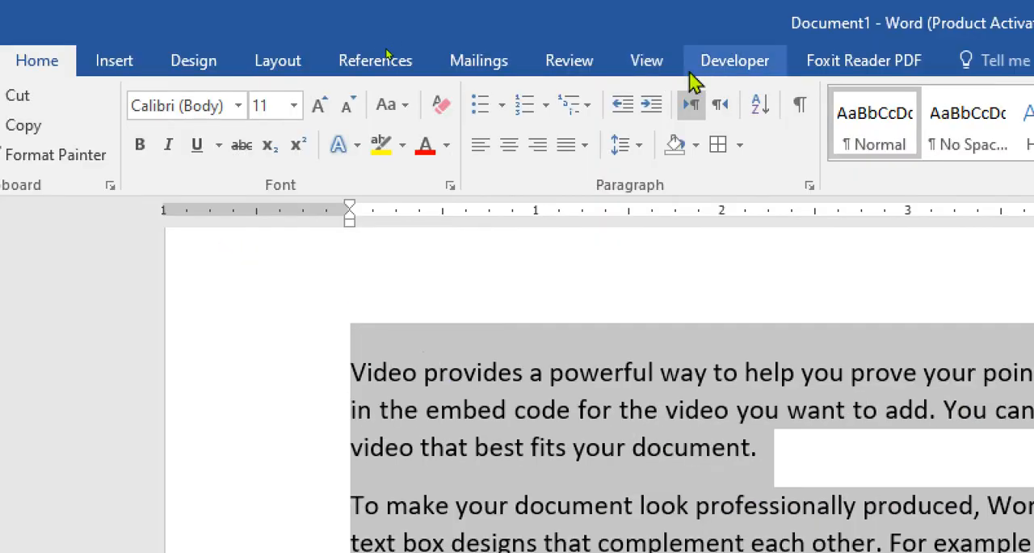
pyautogui.click(759, 107)
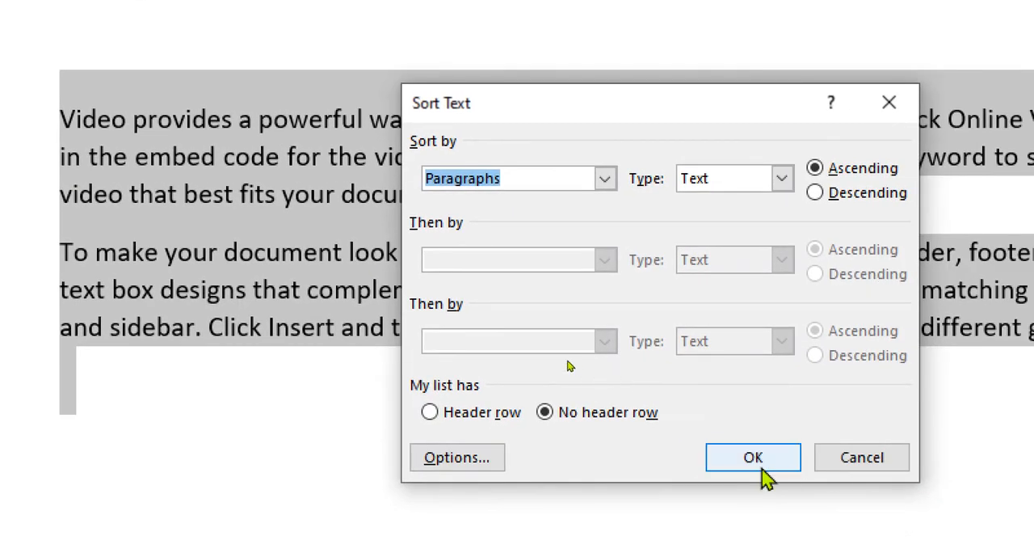
pyautogui.click(759, 461)
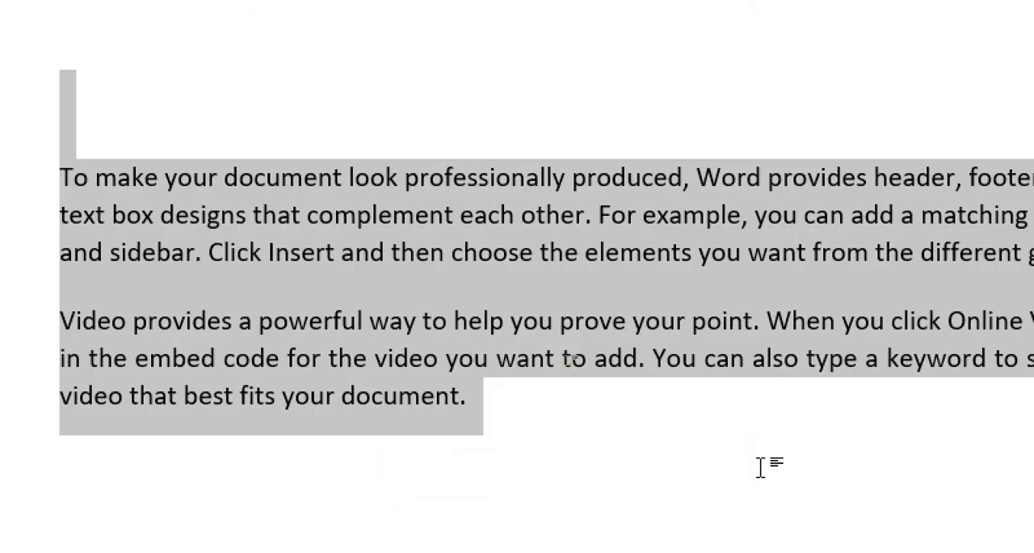
pyautogui.click(652, 442)
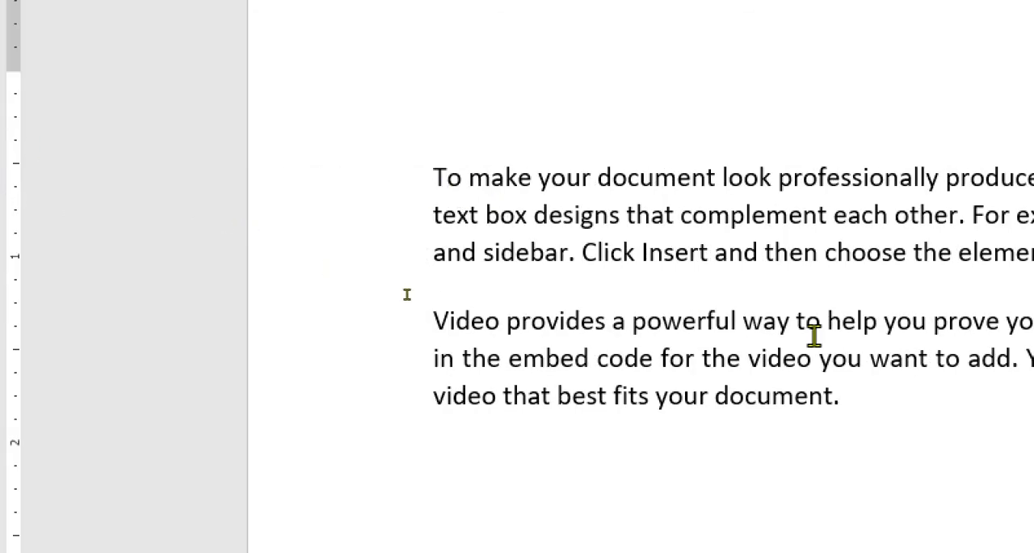
# - Replace both paragraphs with sample text generated by =rand(100)
pyautogui.moveTo(889, 395); pyautogui.dragTo(402, 177)
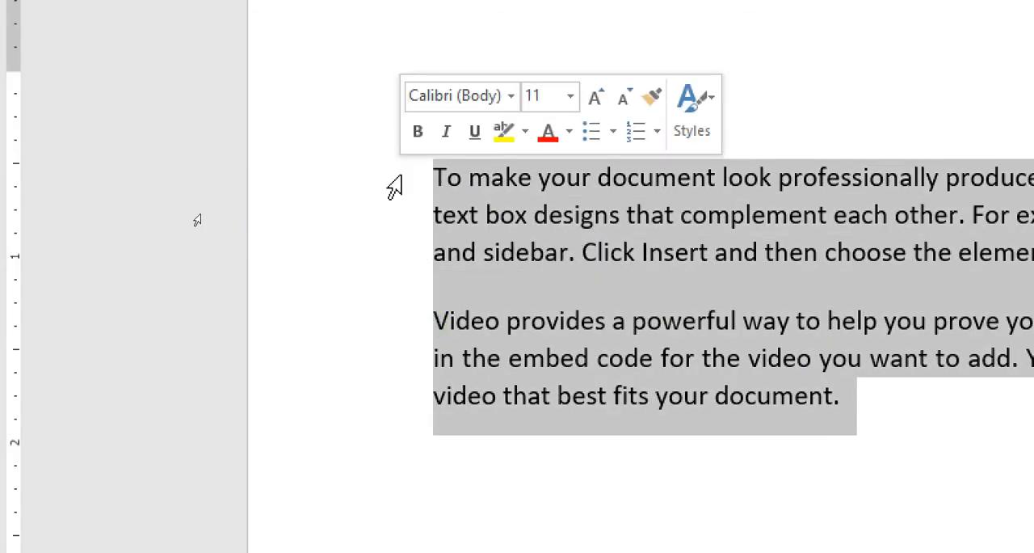
pyautogui.write('=rand(100')
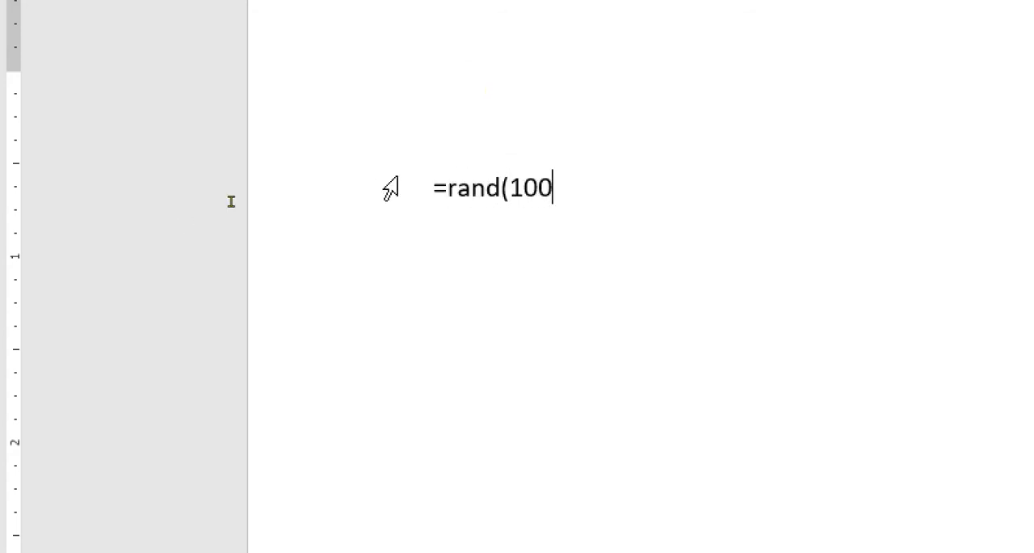
pyautogui.write(')')
pyautogui.press('Return')
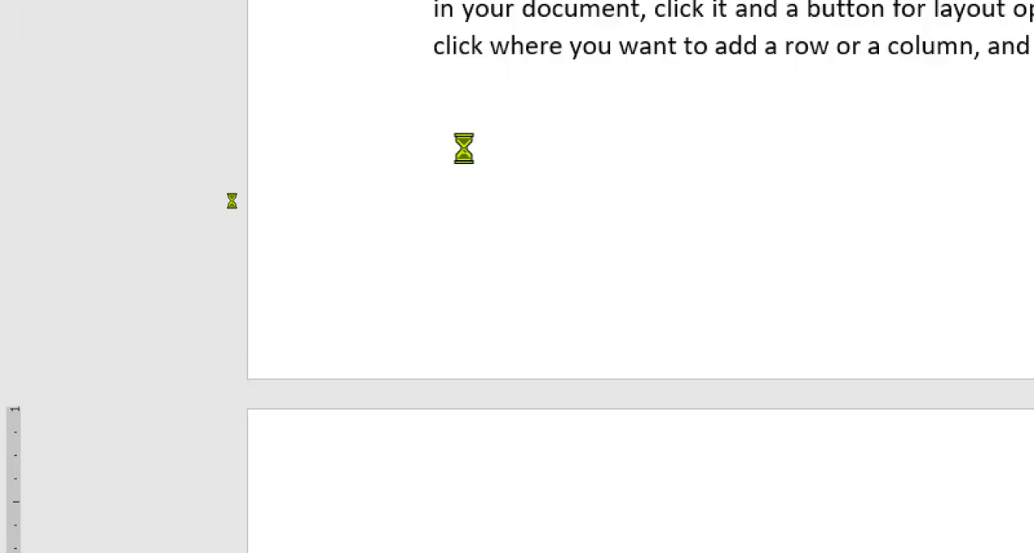
# - Sort all paragraphs of the document by Paragraphs as Text in ascending order, look over the order and clear the selection
pyautogui.scroll(5, 610, 396)
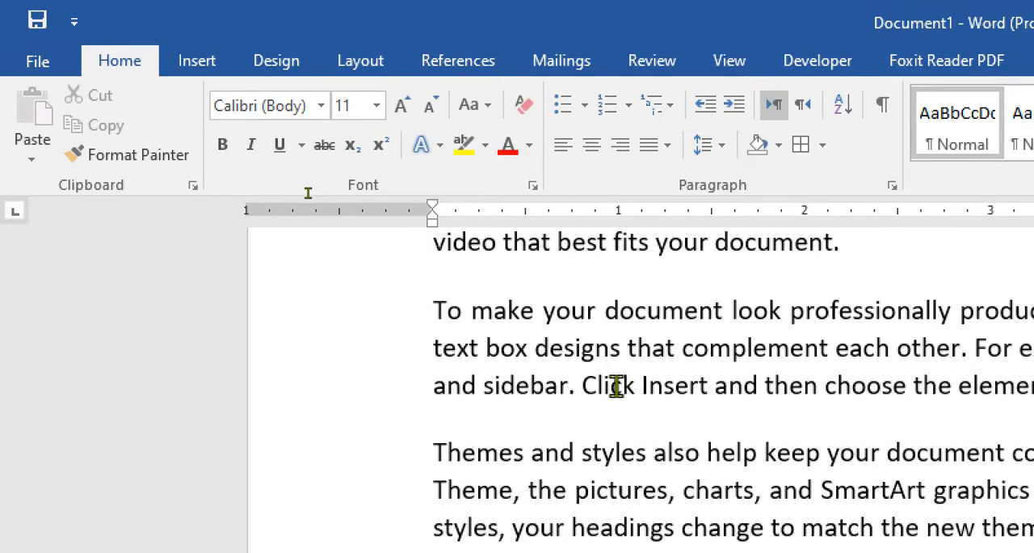
pyautogui.hotkey('ctrl', 'a')
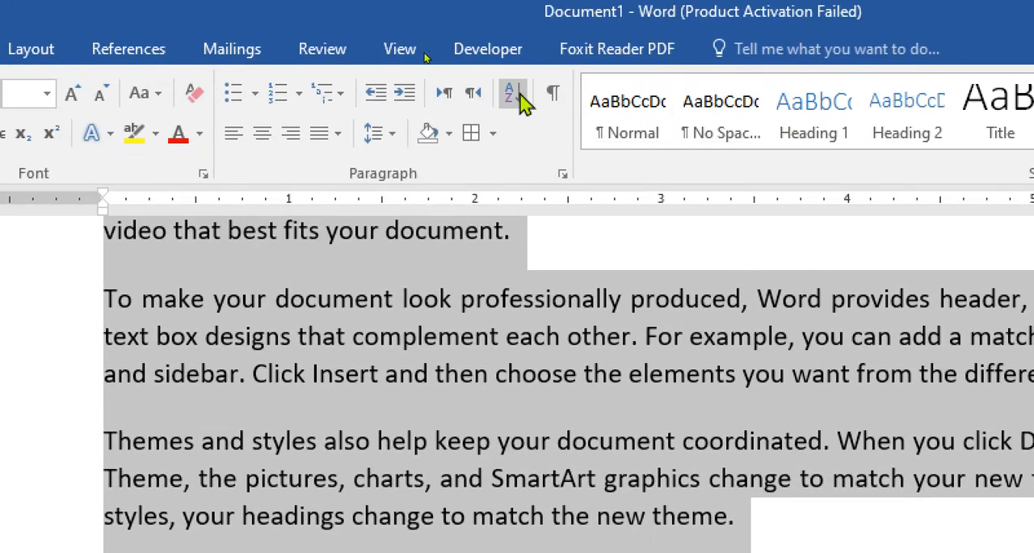
pyautogui.click(849, 106)
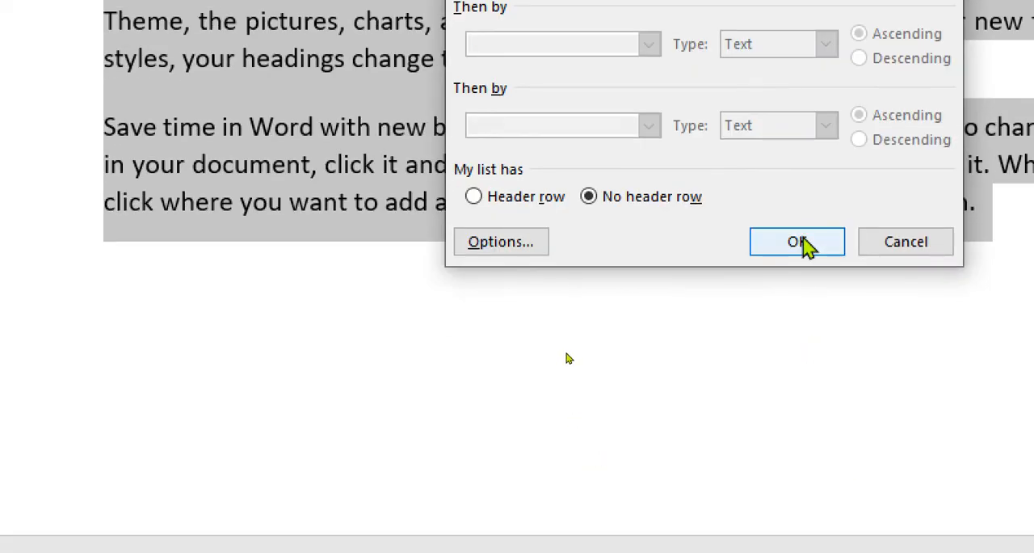
pyautogui.click(797, 240)
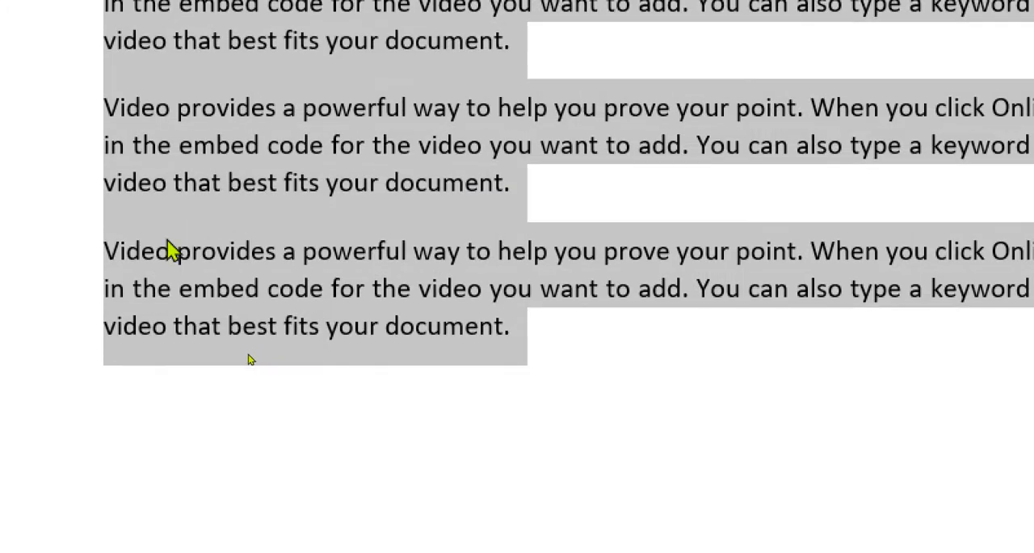
pyautogui.scroll(-5, 170, 250)
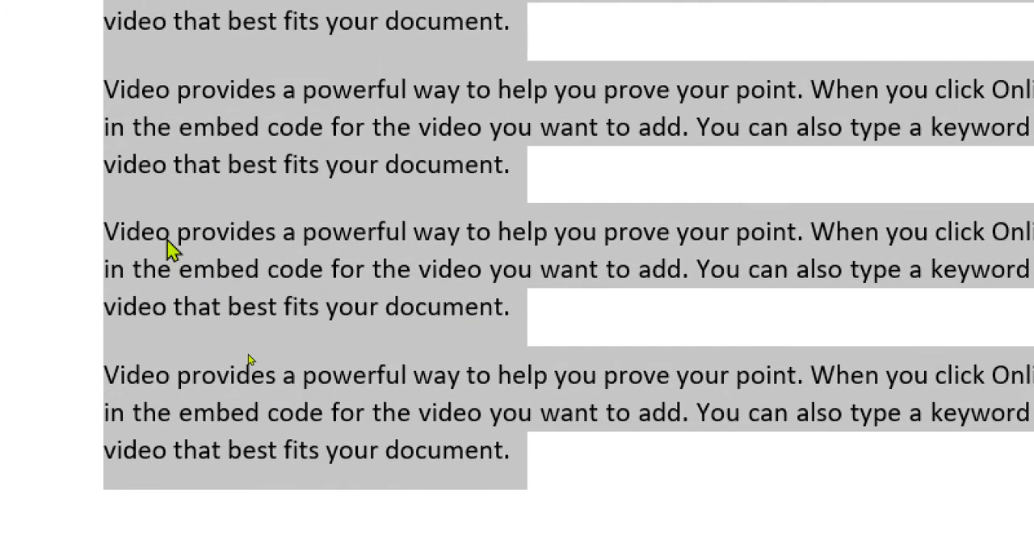
pyautogui.scroll(-6, 172, 250)
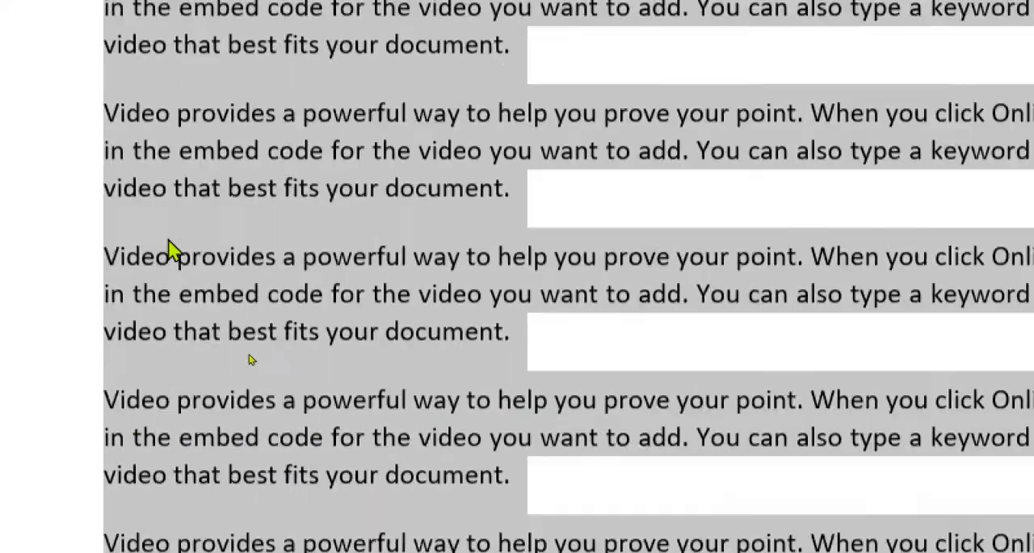
pyautogui.scroll(6, 172, 251)
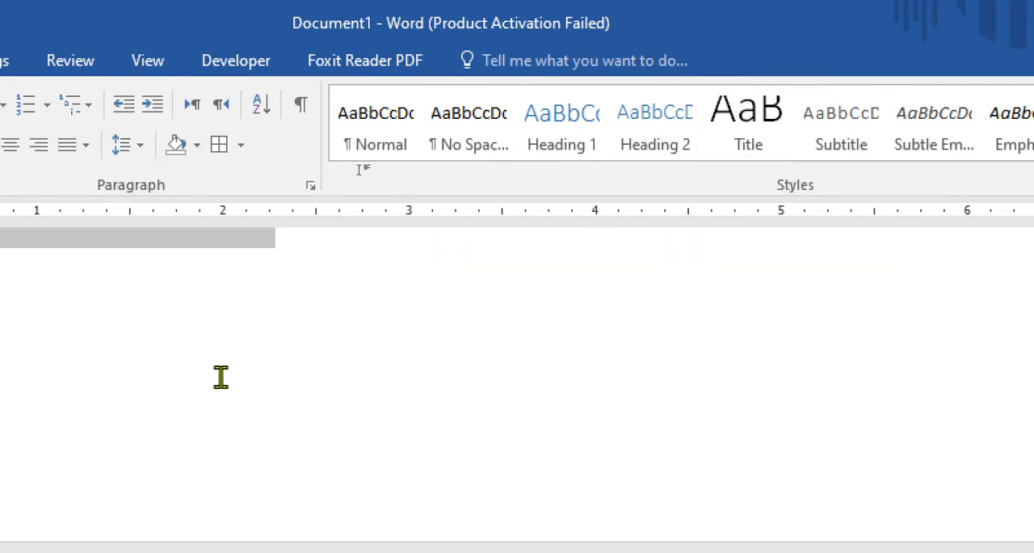
pyautogui.click(208, 490)
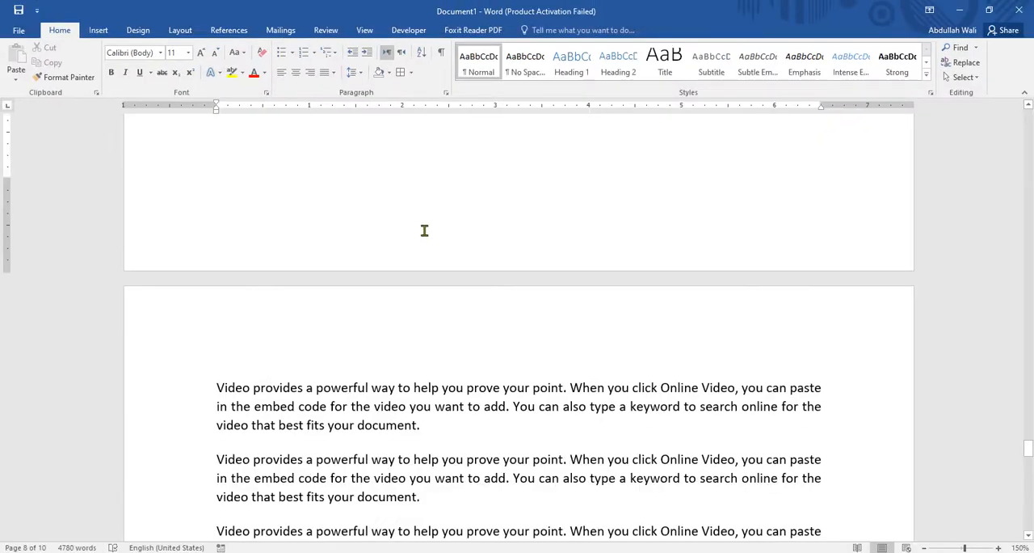
# - Select the document's first paragraph and try the No Spacing, Heading 1, Heading 2, Heading 3 and Heading 4 styles on it in turn
pyautogui.scroll(15, 424, 230)
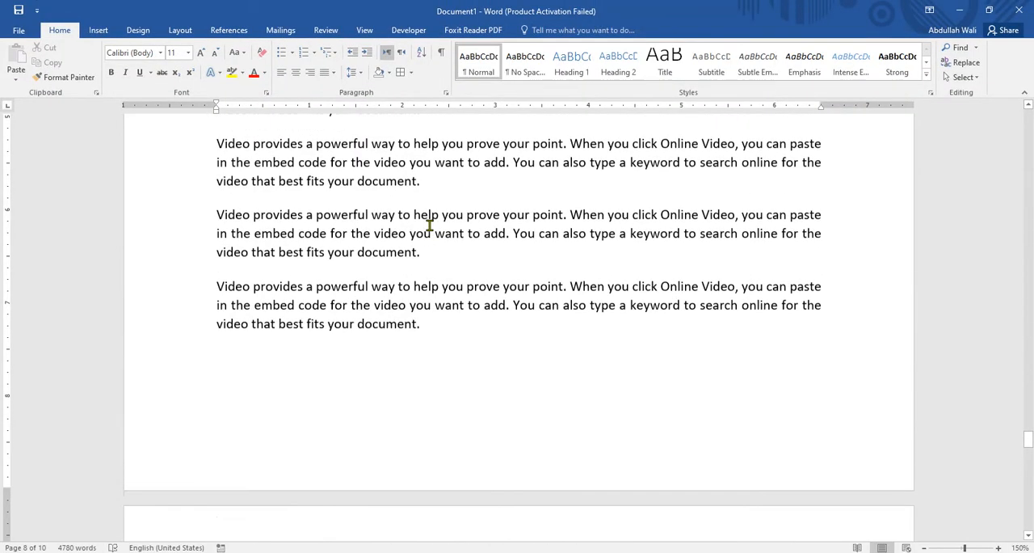
pyautogui.click(1030, 424)
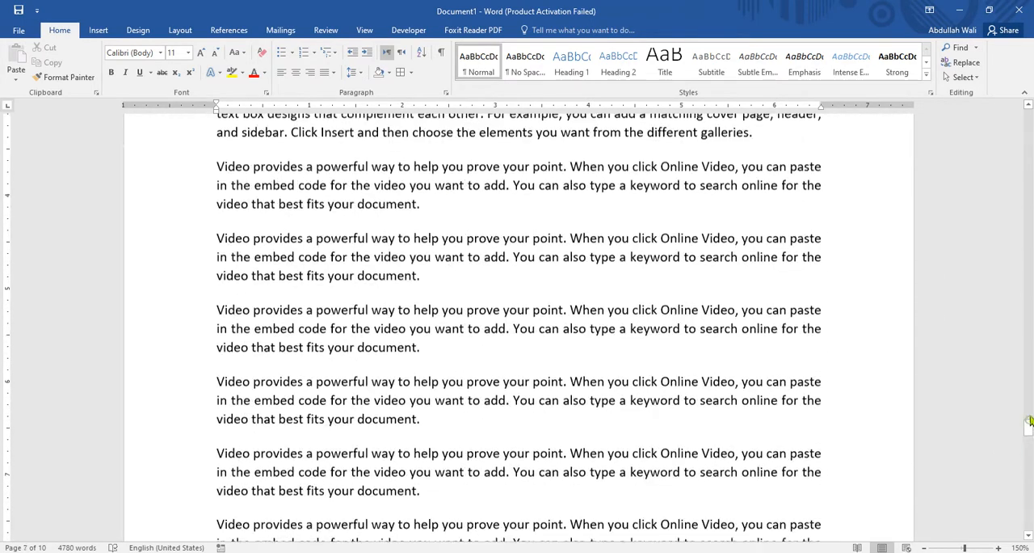
pyautogui.moveTo(1030, 425); pyautogui.dragTo(1013, 115)
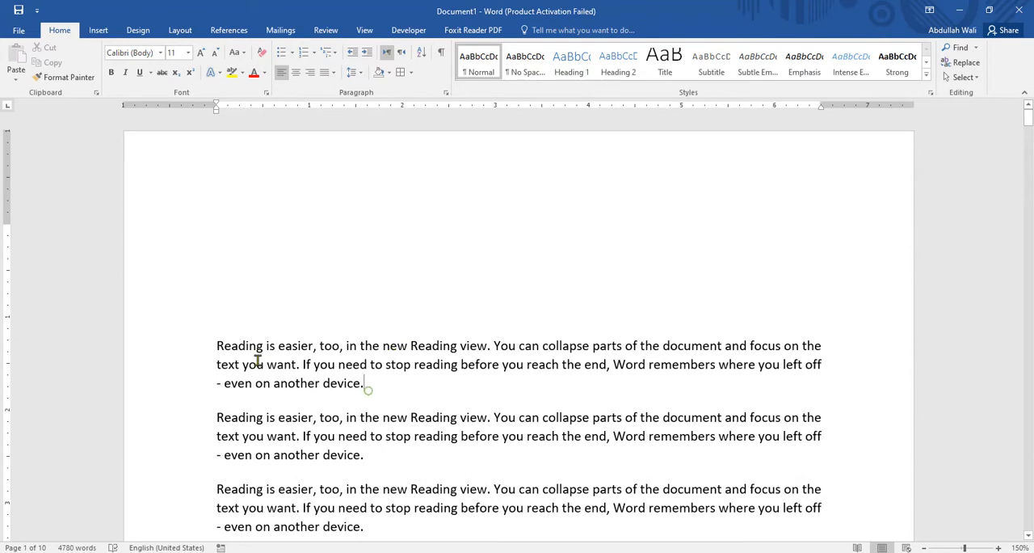
pyautogui.keyDown('shift'); pyautogui.click(212, 343); pyautogui.keyUp('shift')
pyautogui.click(525, 71)
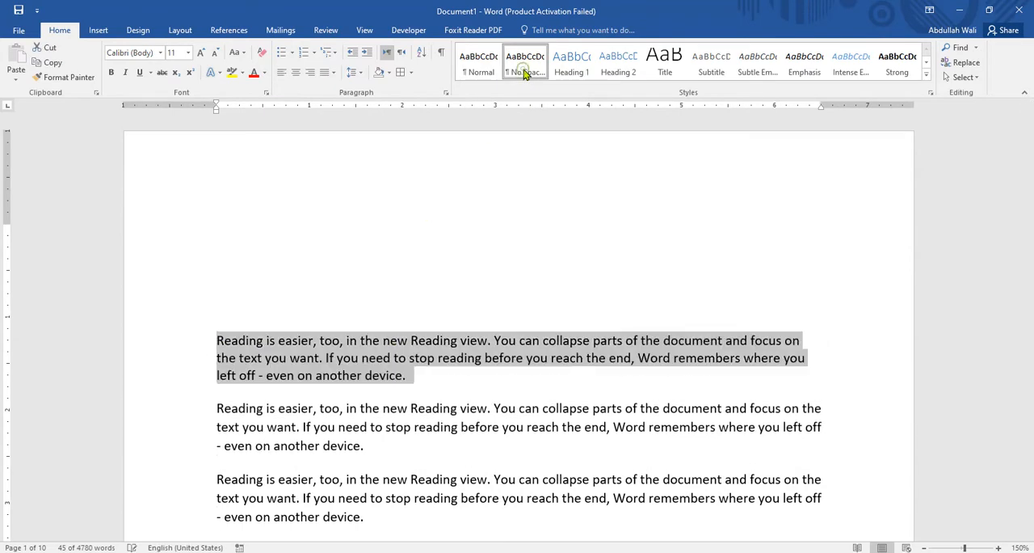
pyautogui.click(567, 63)
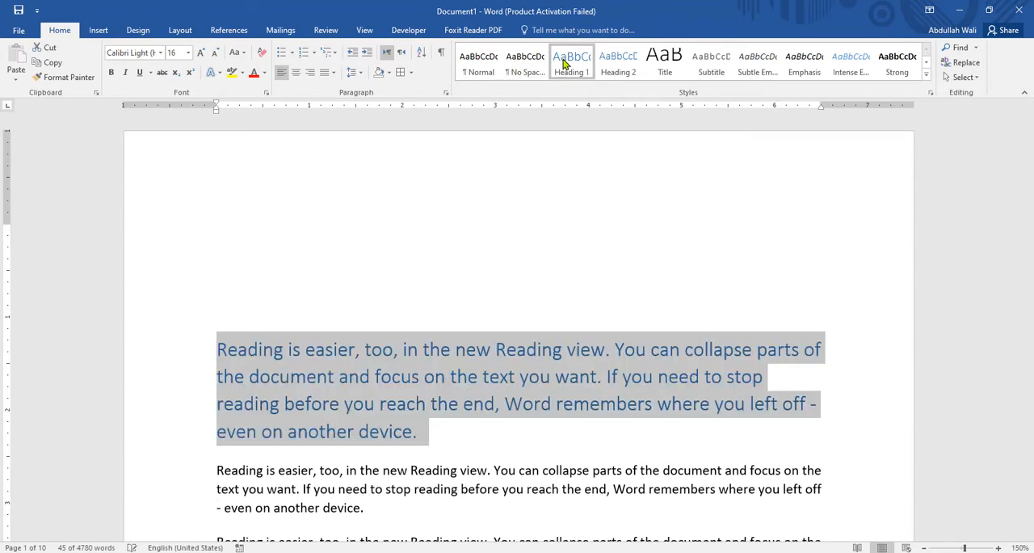
pyautogui.click(608, 64)
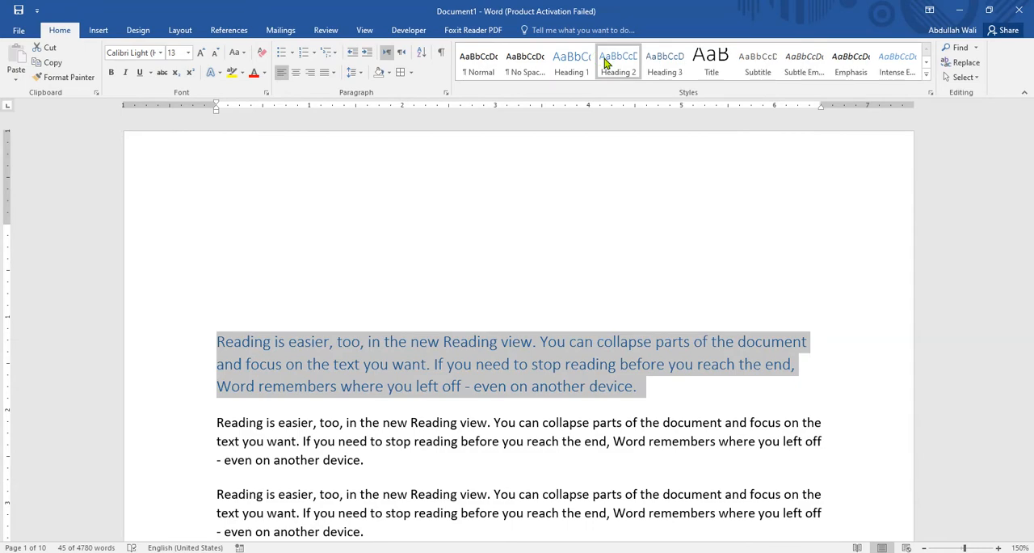
pyautogui.click(664, 65)
pyautogui.click(714, 68)
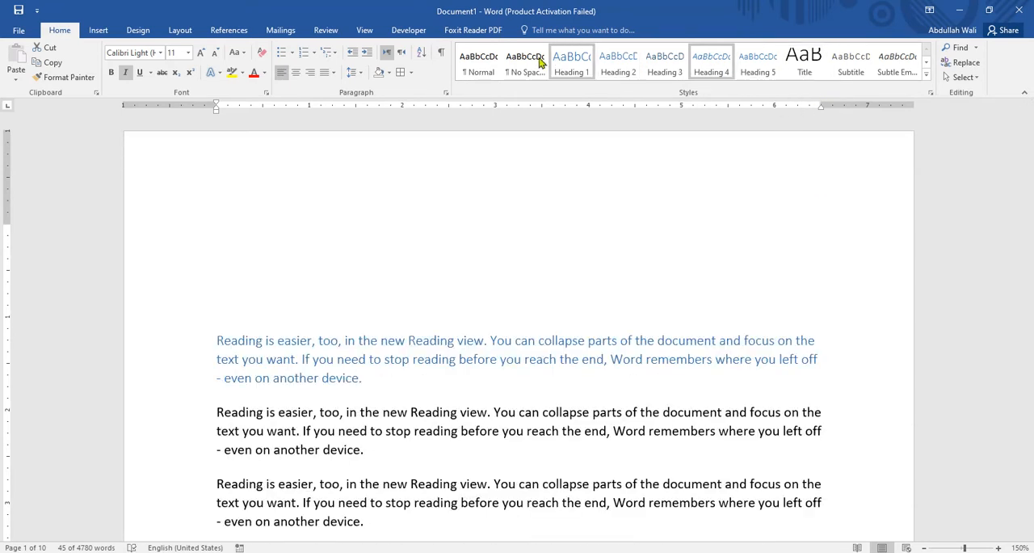
# - Clear all formatting from the first paragraph and deselect it
pyautogui.click(261, 57)
pyautogui.click(519, 248)
pyautogui.scroll(-1, 548, 248)
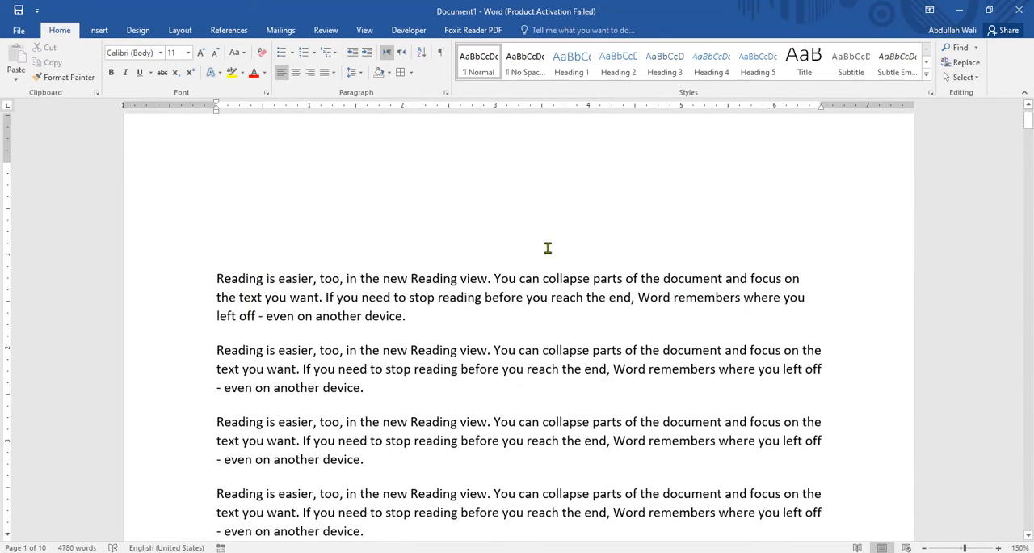
pyautogui.scroll(-2, 548, 248)
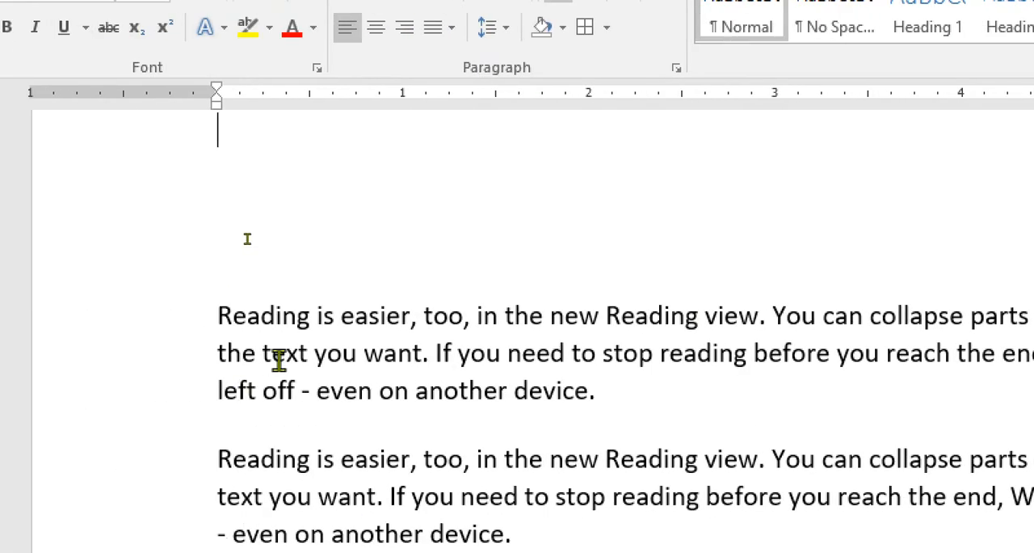
# - Find the word "Reading" throughout the document and replace every occurrence with "Writing", including from the beginning
pyautogui.doubleClick(290, 318)
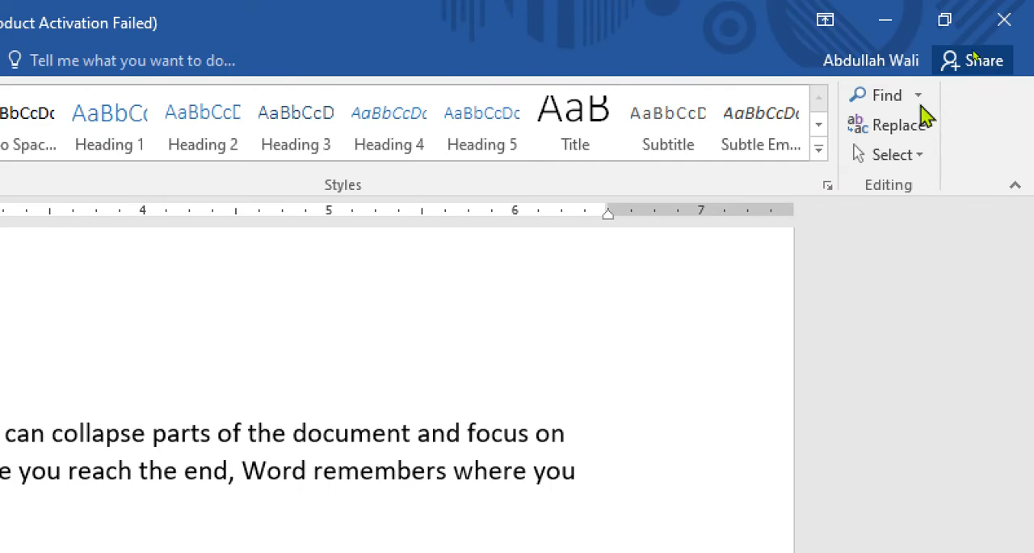
pyautogui.click(893, 104)
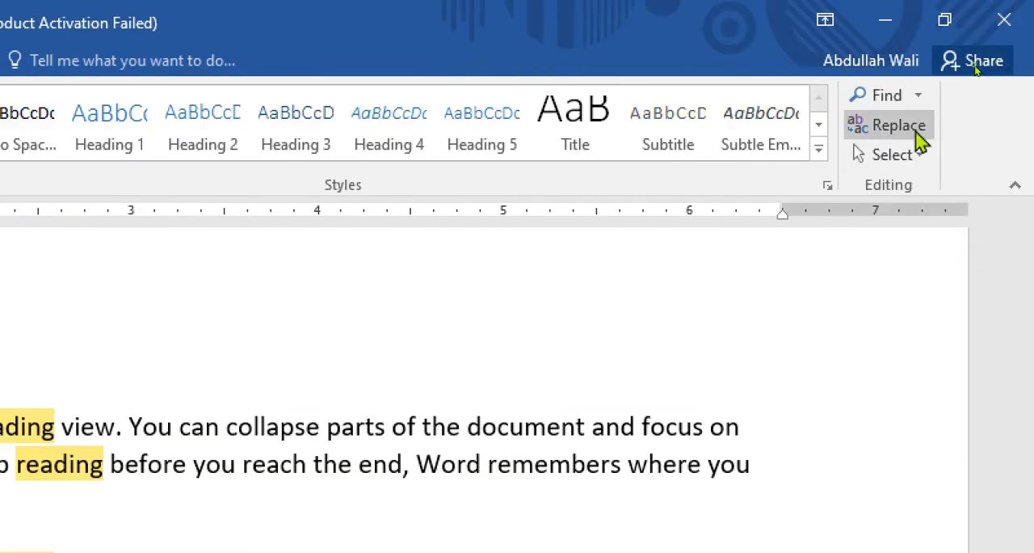
pyautogui.click(896, 127)
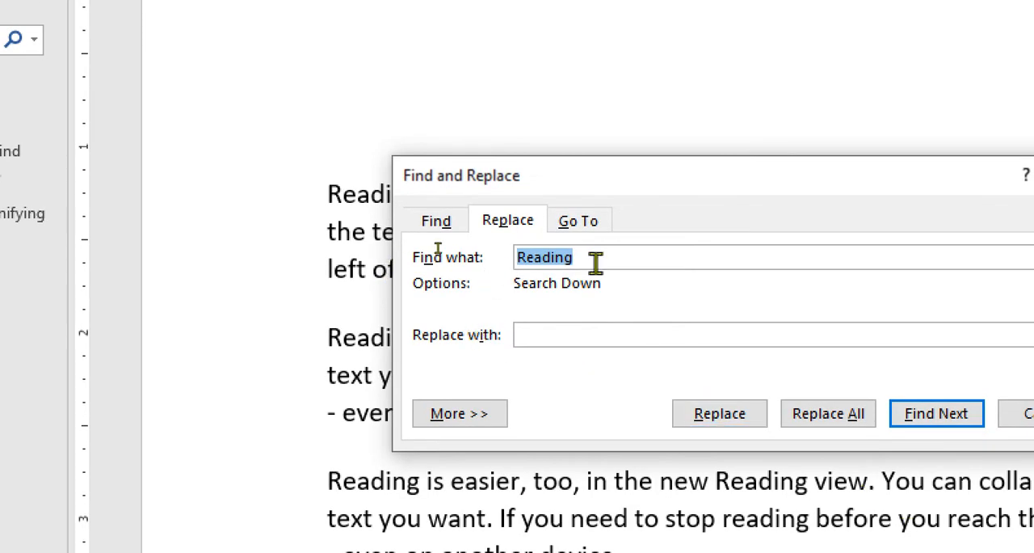
pyautogui.click(561, 336)
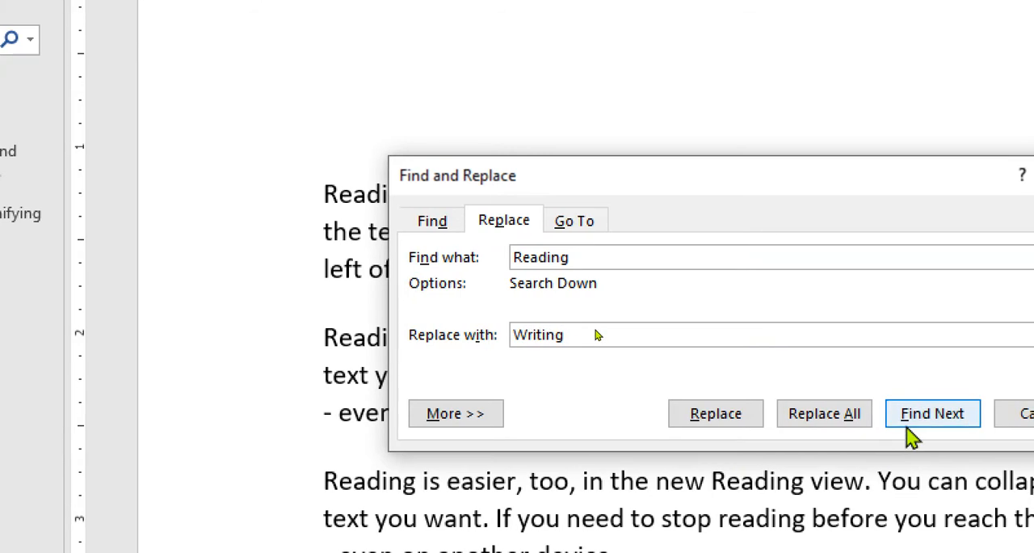
pyautogui.click(836, 430)
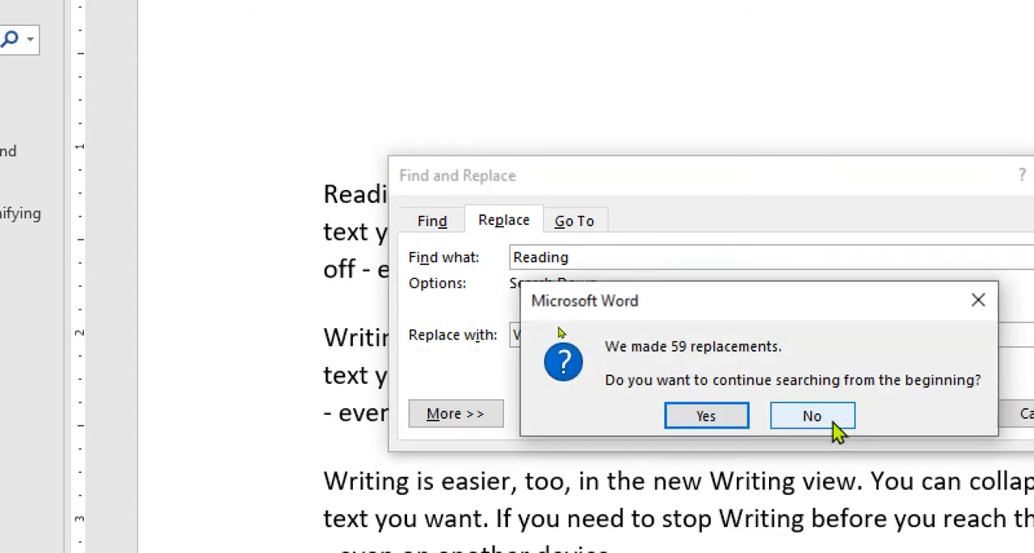
pyautogui.click(676, 418)
pyautogui.click(759, 410)
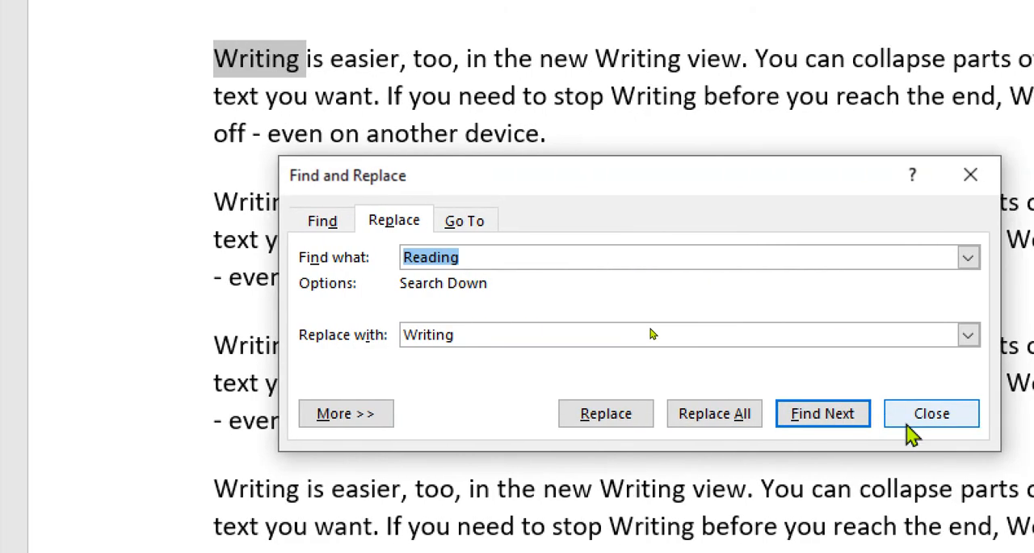
pyautogui.click(911, 433)
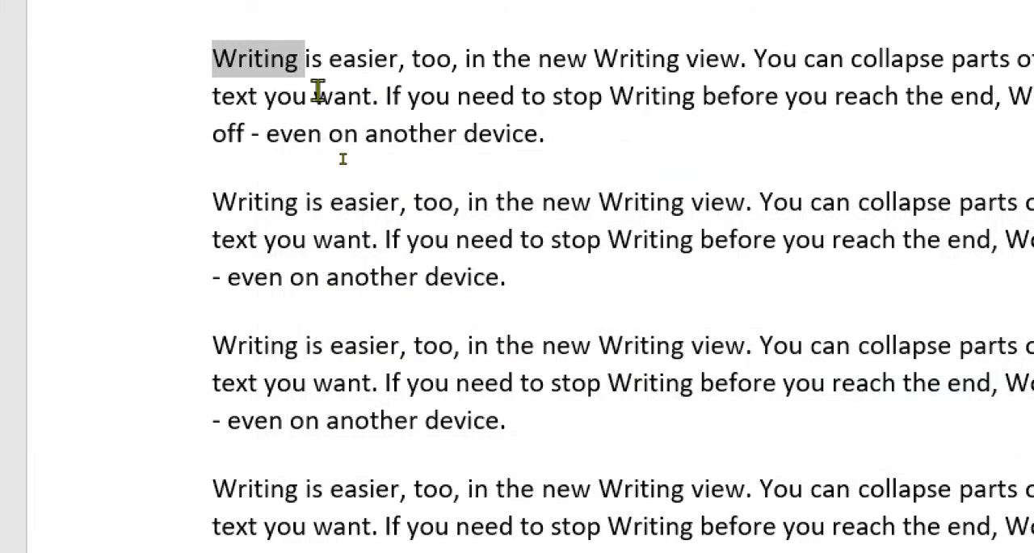
# - Look through the paragraphs to check the words replaced with "Writing"
pyautogui.scroll(2, 323, 103)
pyautogui.scroll(-5, 323, 166)
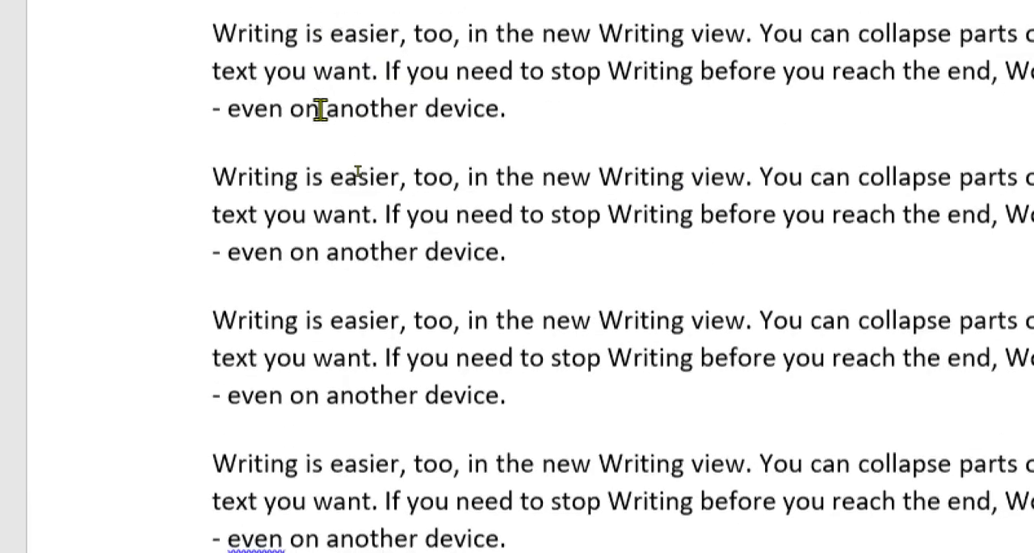
pyautogui.scroll(-10, 319, 116)
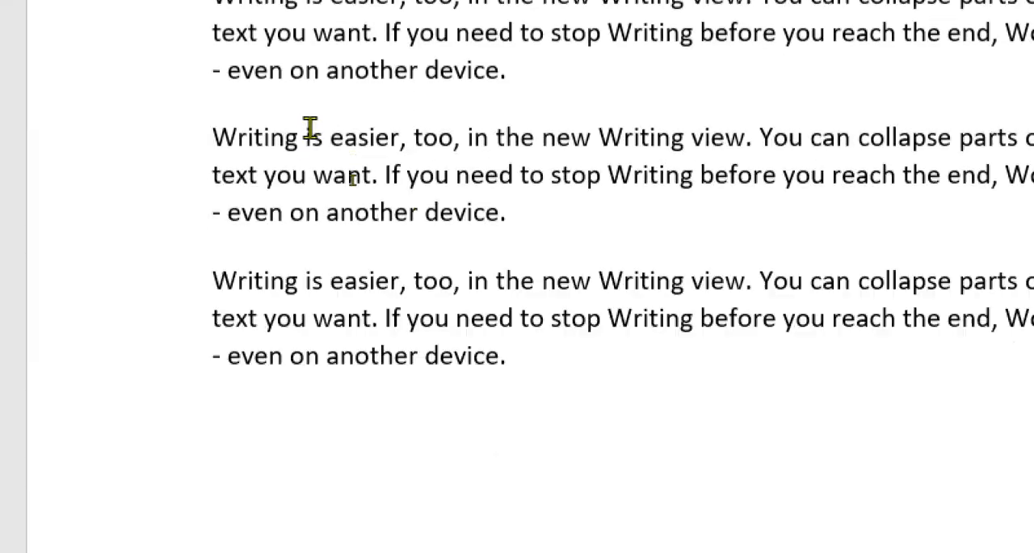
pyautogui.scroll(13, 378, 129)
pyautogui.moveTo(402, 252); pyautogui.dragTo(422, 250)
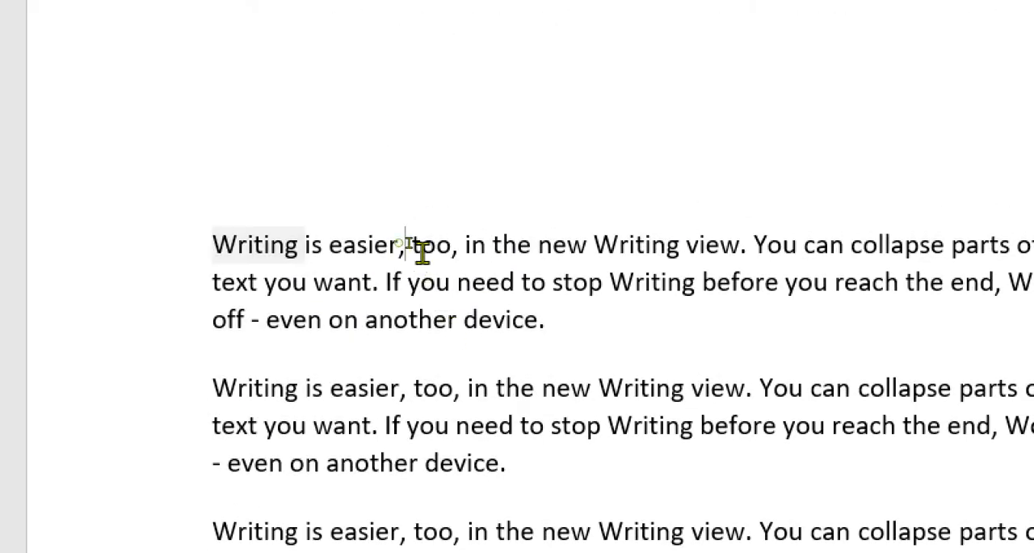
pyautogui.click(385, 319)
pyautogui.moveTo(342, 320); pyautogui.dragTo(476, 358)
pyautogui.click(476, 359)
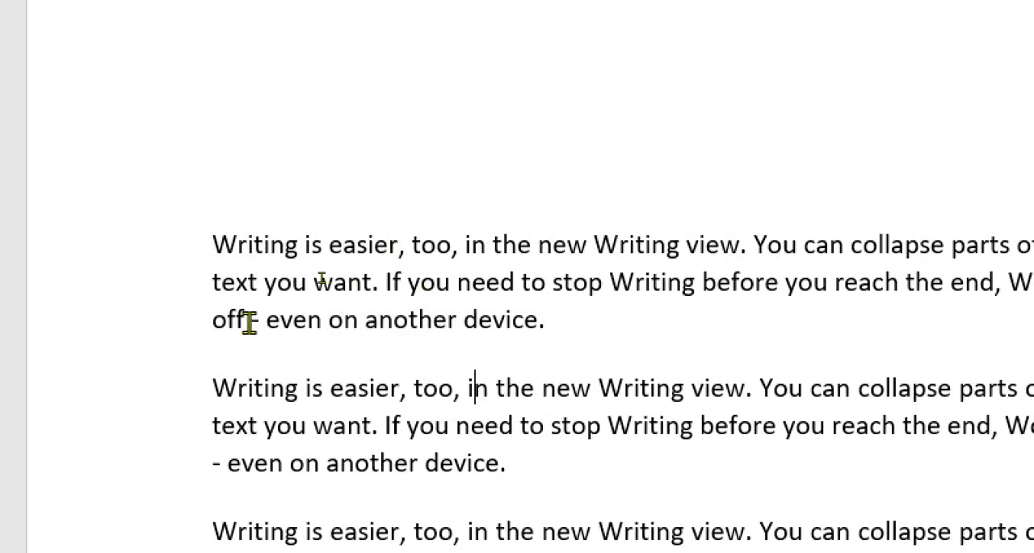
pyautogui.moveTo(247, 321); pyautogui.dragTo(272, 334)
pyautogui.click(272, 333)
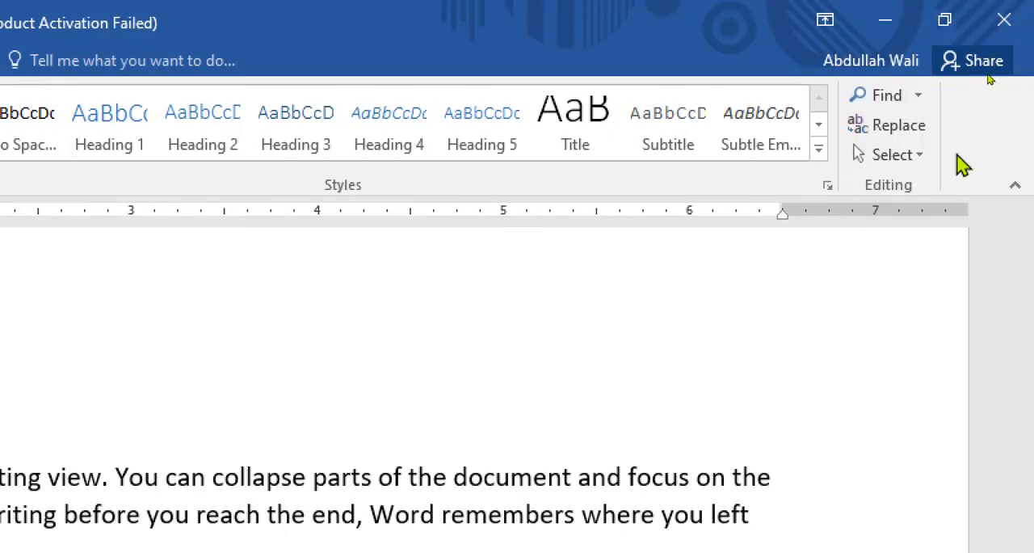
# - Select the entire document, view the other available selection options, and clear the selection
pyautogui.click(916, 162)
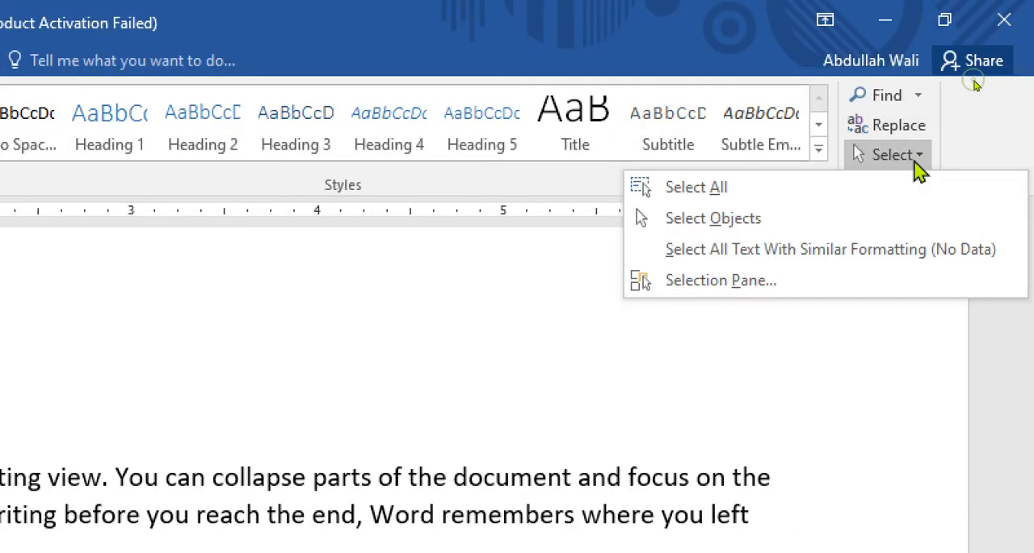
pyautogui.click(767, 194)
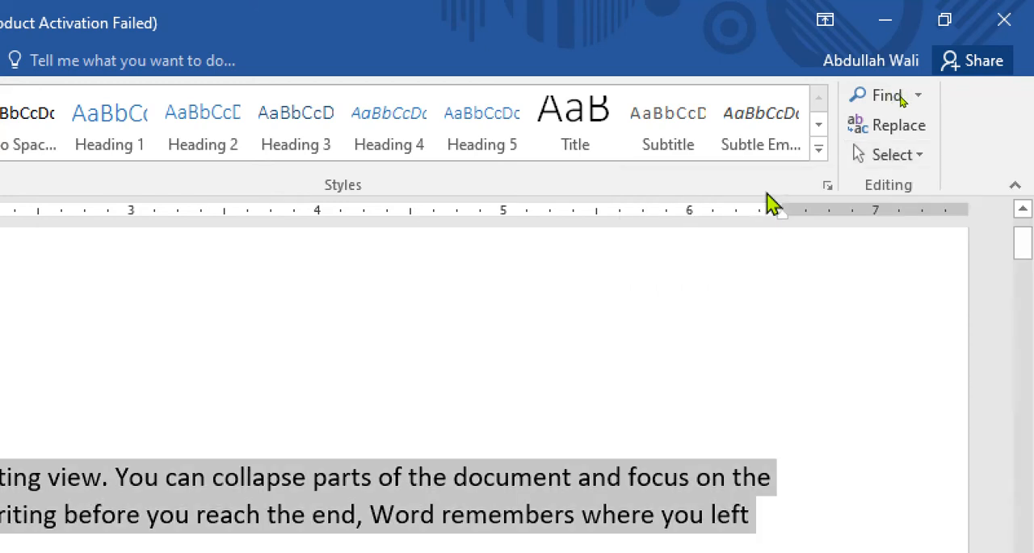
pyautogui.click(927, 158)
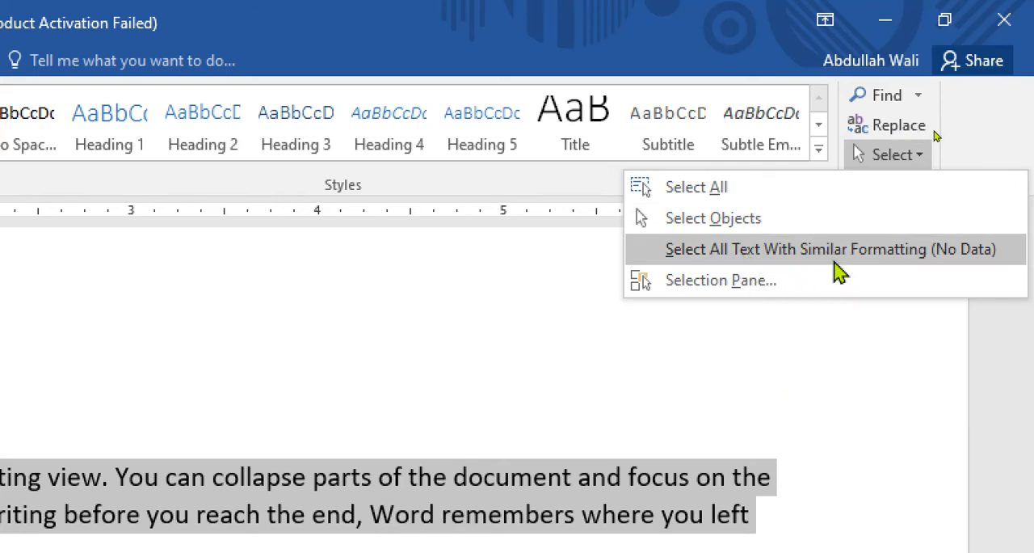
pyautogui.click(733, 393)
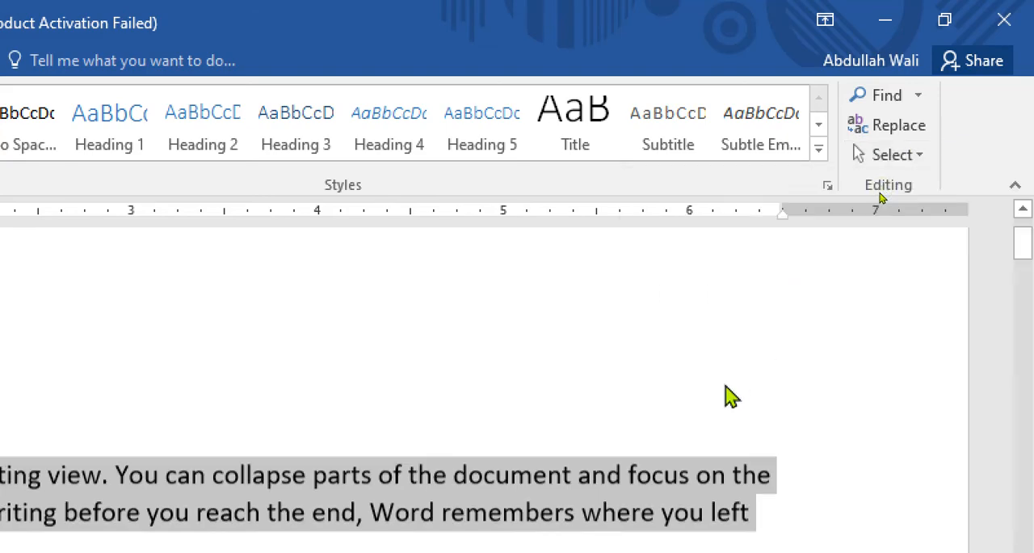
pyautogui.scroll(-3, 732, 395)
pyautogui.click(245, 339)
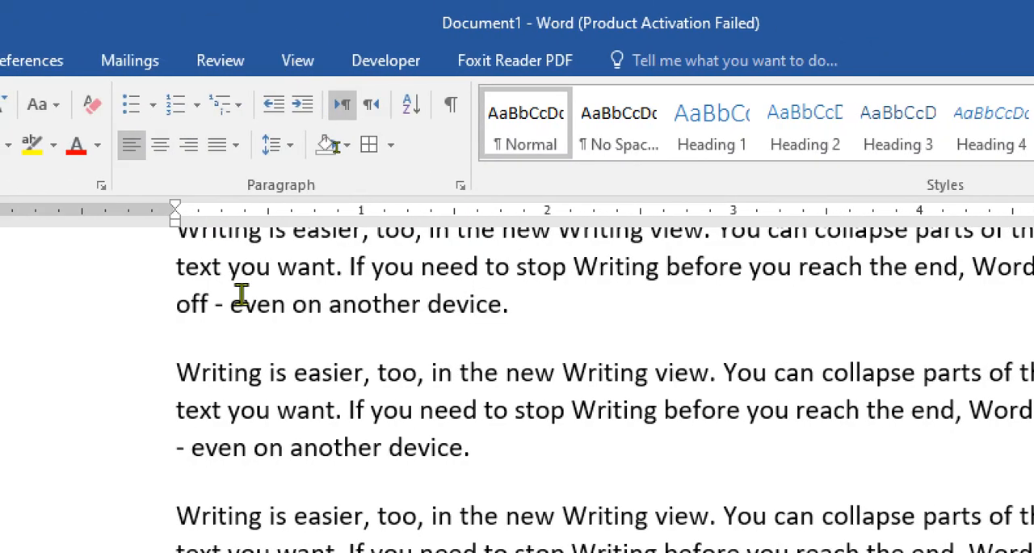
# - Color the words "Writing" red at the start of the first paragraph and after "stop" in its second line
pyautogui.scroll(3, 8, 293)
pyautogui.doubleClick(232, 356)
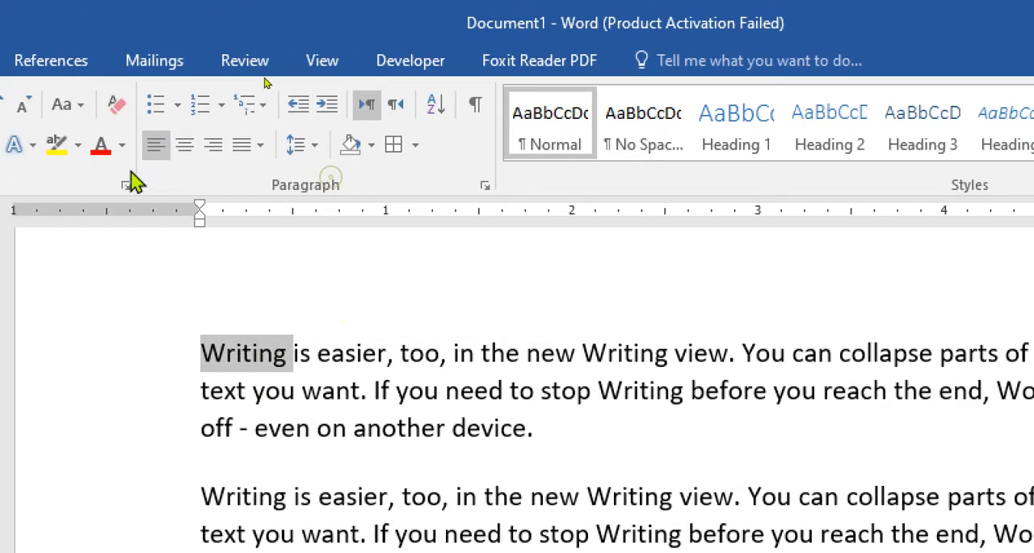
pyautogui.click(75, 145)
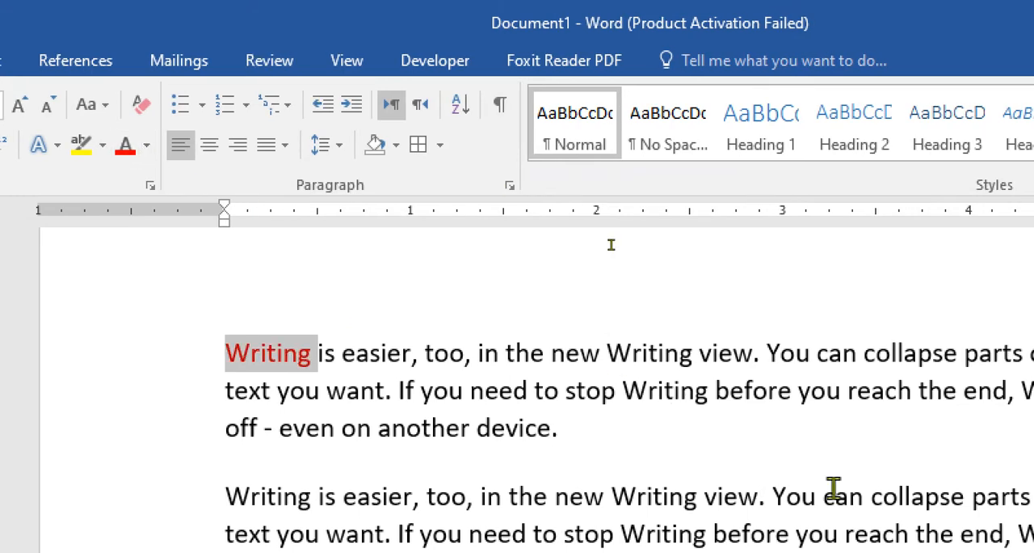
pyautogui.doubleClick(685, 392)
pyautogui.click(126, 144)
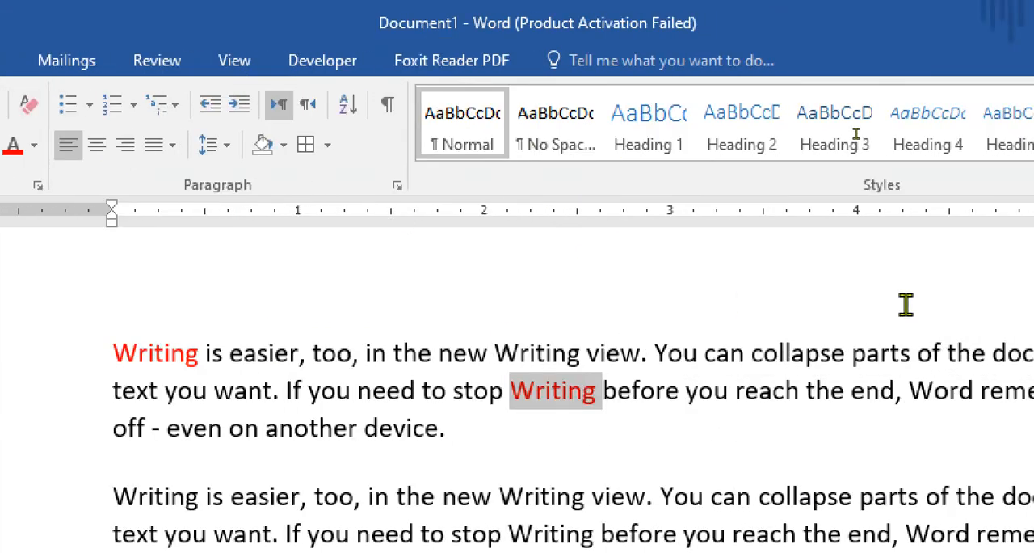
# - Select all text formatted like the red "Writing", closing the Navigation pane before clearing the selection
pyautogui.click(891, 155)
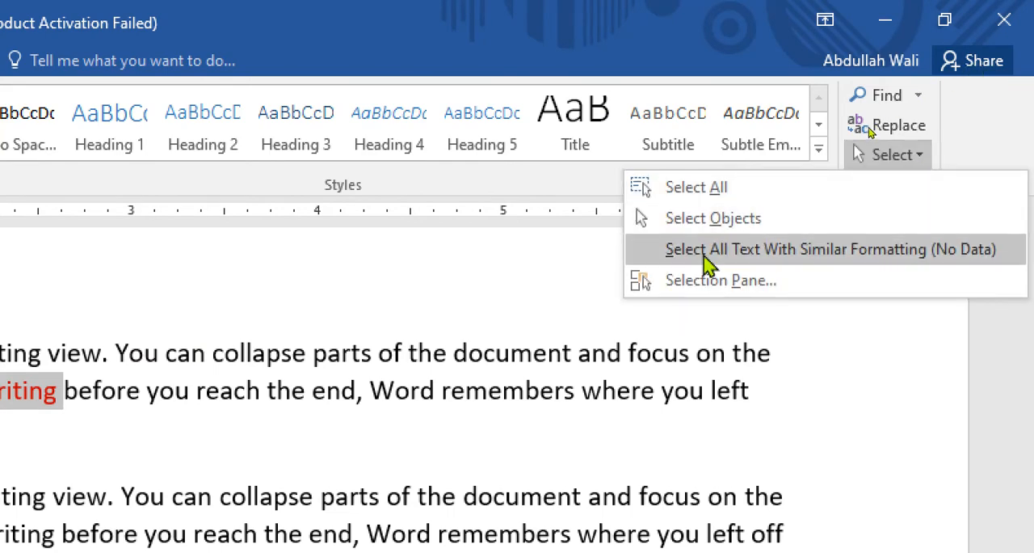
pyautogui.click(706, 250)
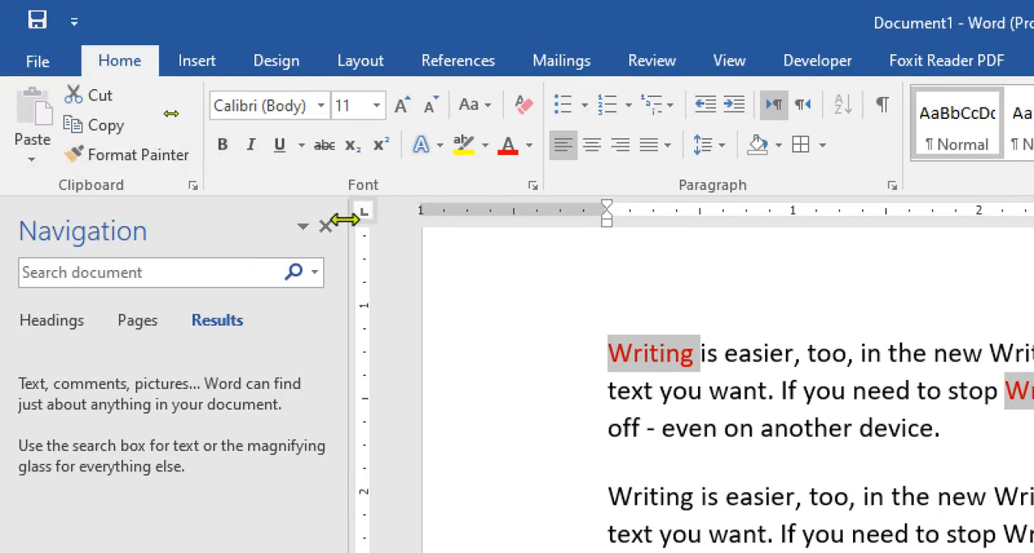
pyautogui.click(326, 225)
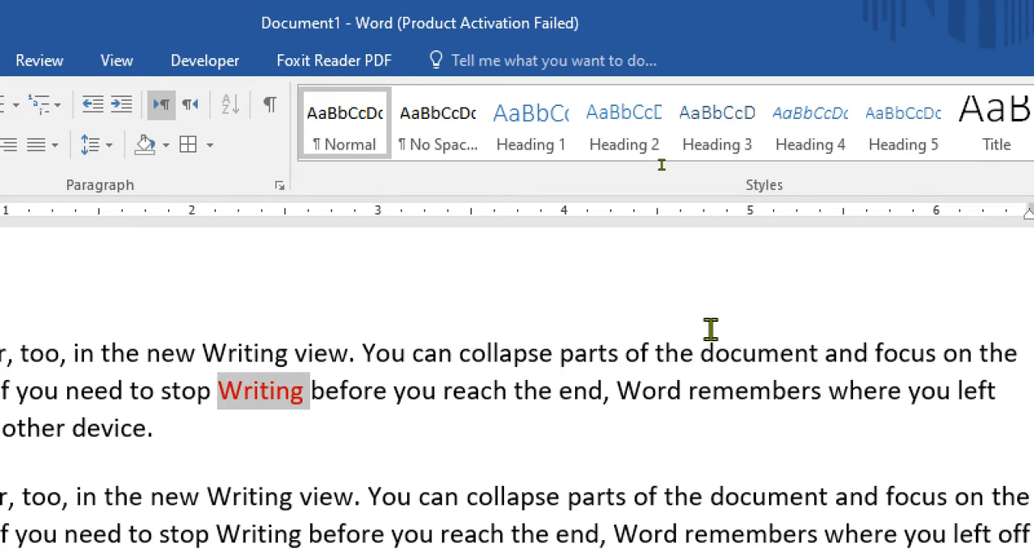
pyautogui.click(710, 328)
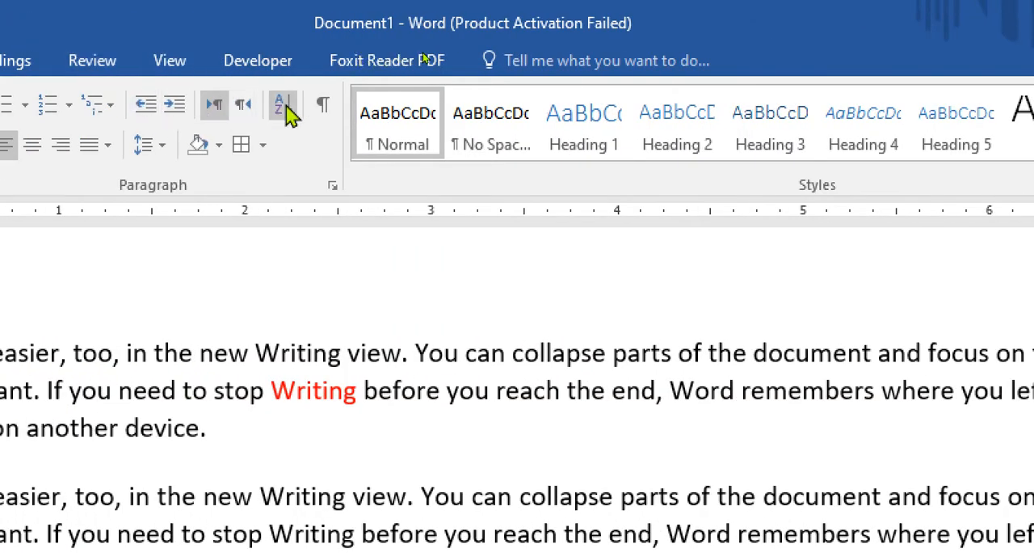
# - Switch the first paragraph to right-to-left text direction and back to left-to-right, repeating the change once
pyautogui.click(220, 107)
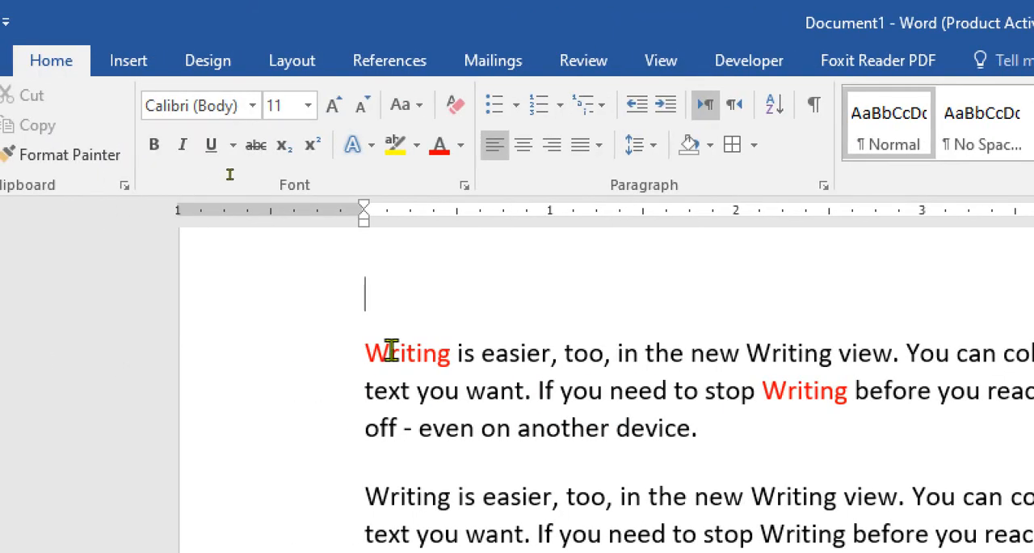
pyautogui.click(16, 352)
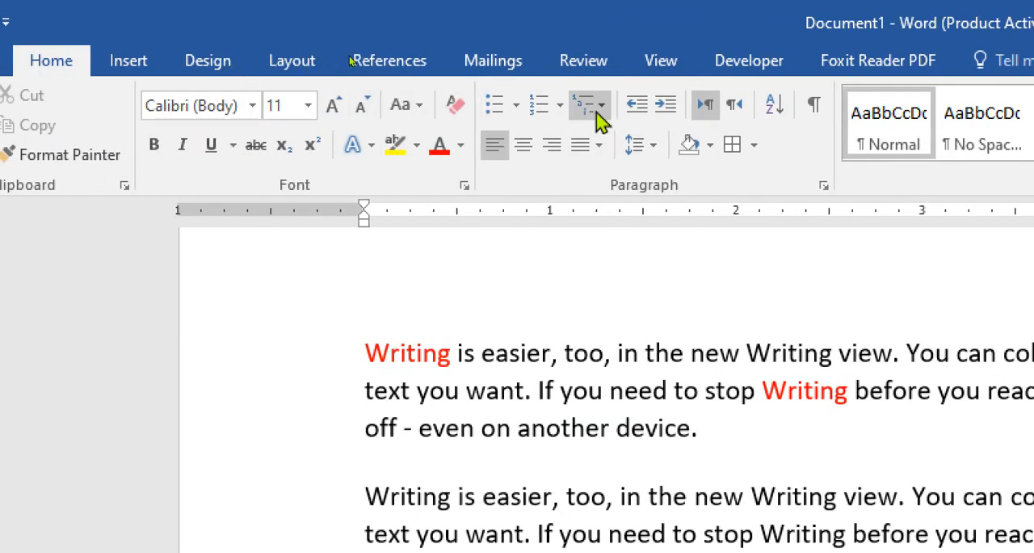
pyautogui.click(736, 118)
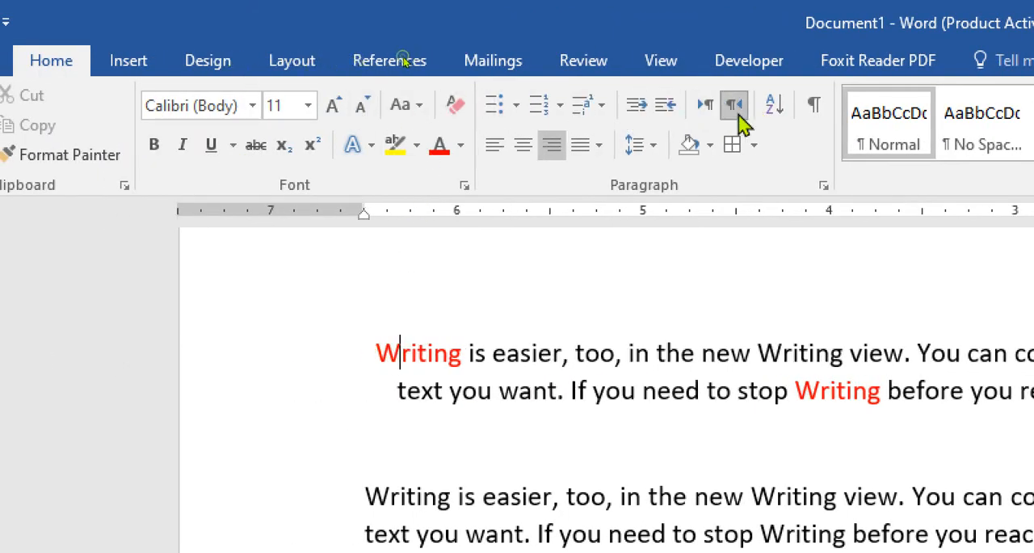
pyautogui.click(706, 109)
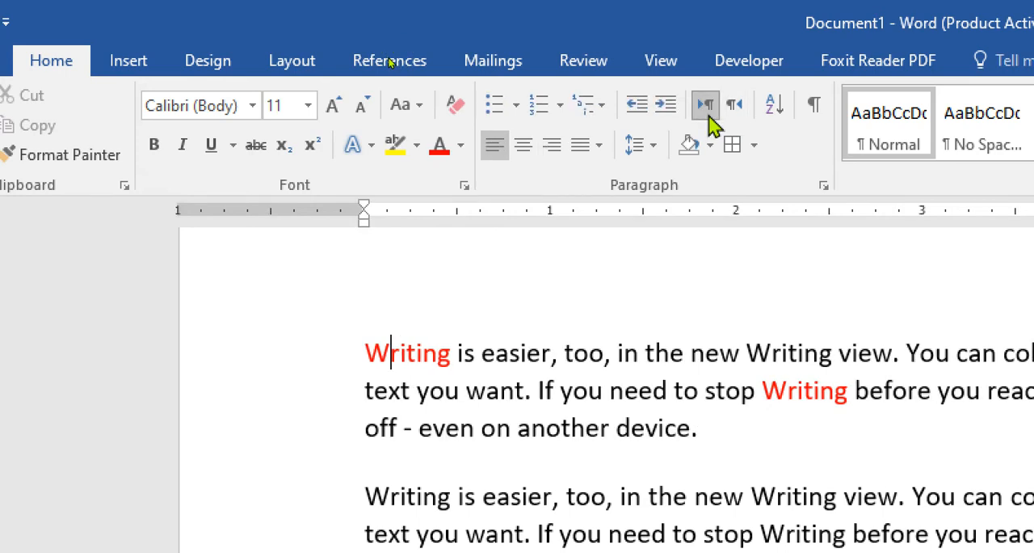
pyautogui.click(735, 117)
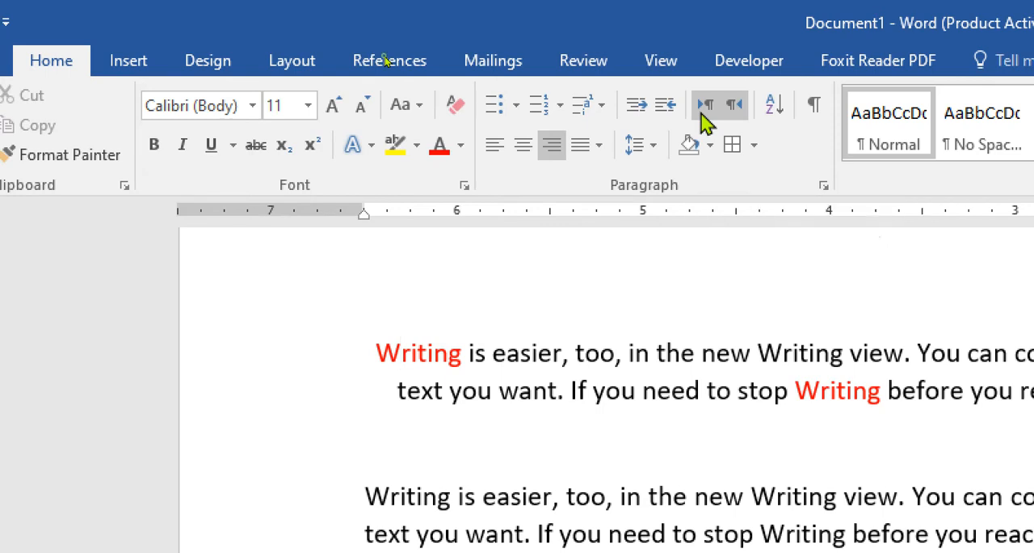
pyautogui.click(702, 114)
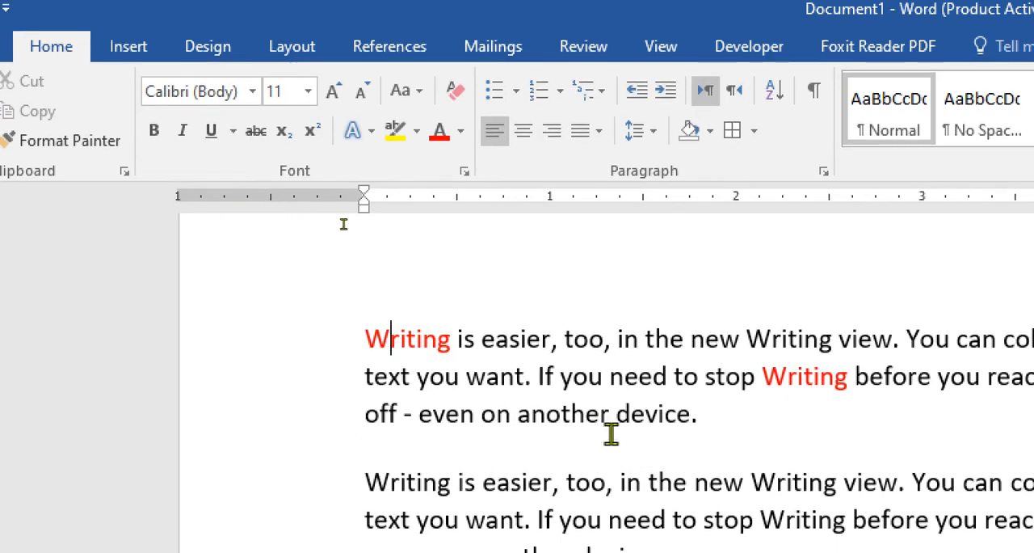
# - Select the whole first paragraph and alternate between both text directions, leaving it set to right-to-left
pyautogui.moveTo(701, 418); pyautogui.dragTo(368, 338)
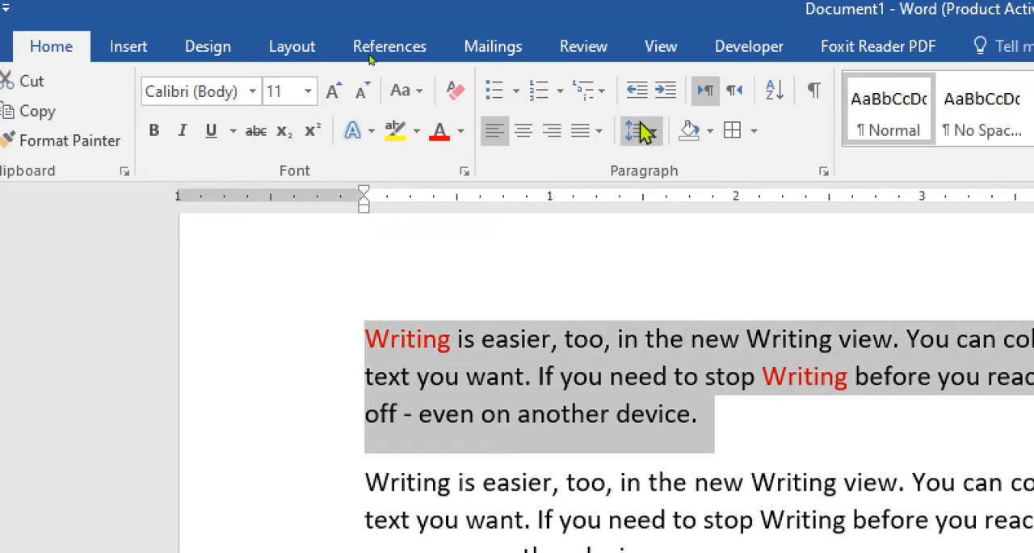
pyautogui.click(737, 95)
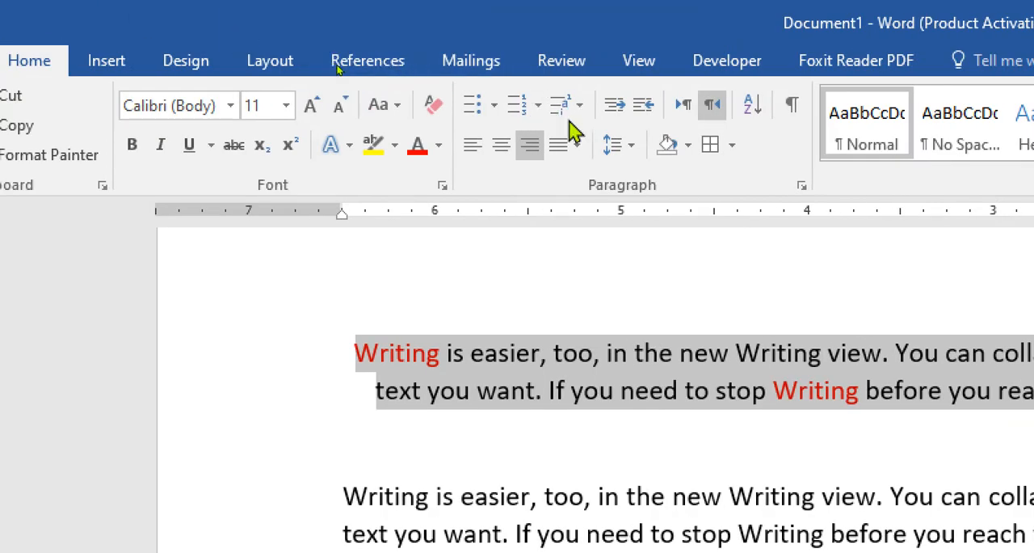
pyautogui.click(685, 111)
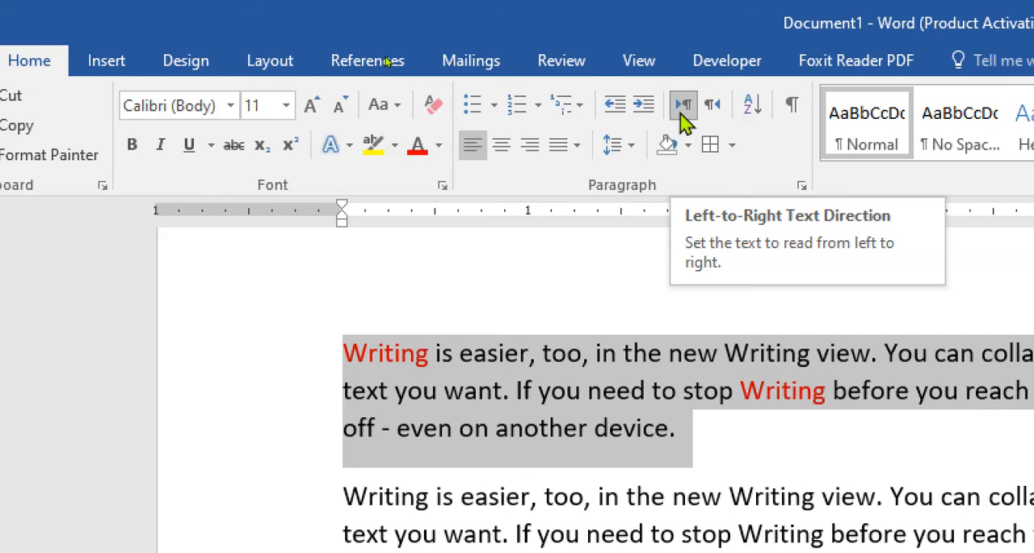
pyautogui.click(725, 111)
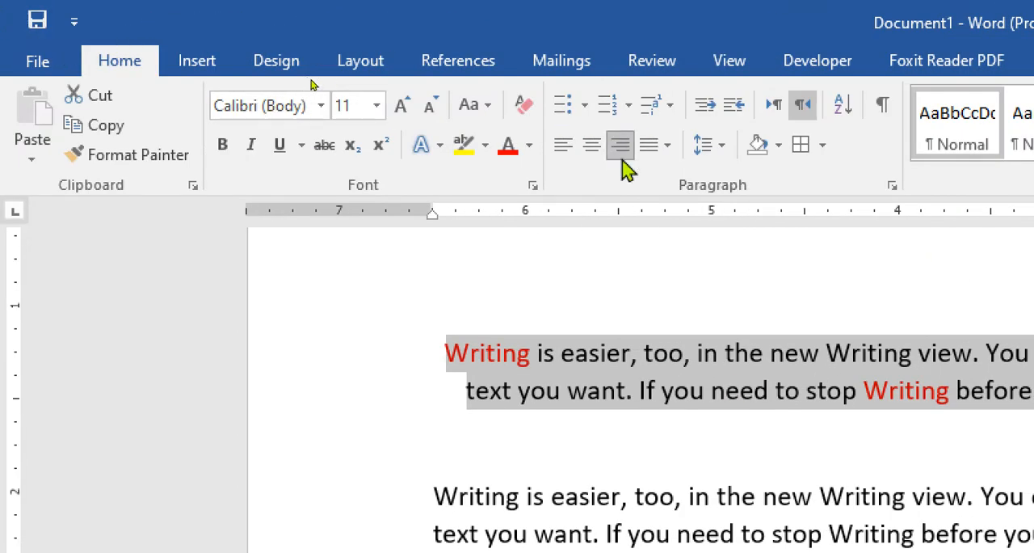
pyautogui.click(769, 107)
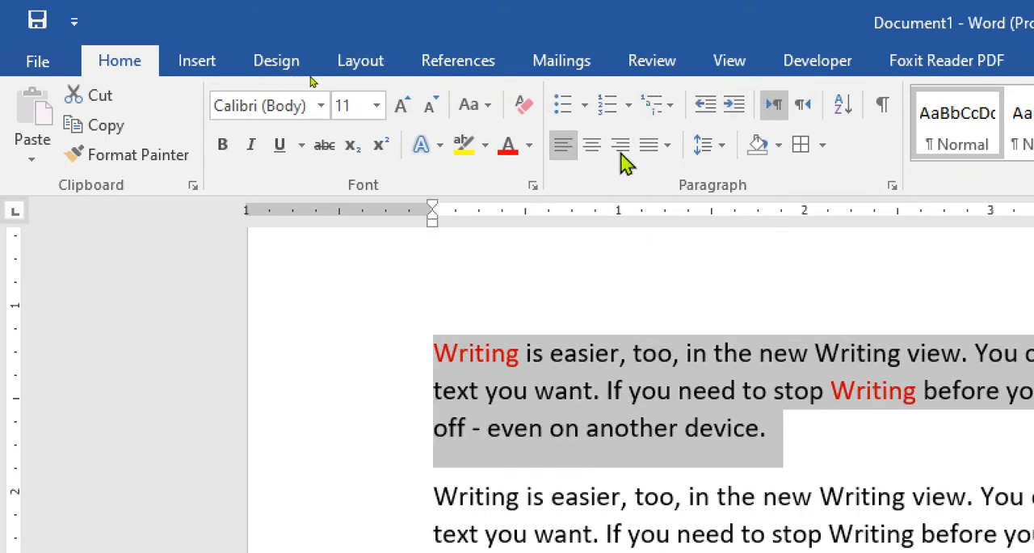
pyautogui.click(804, 105)
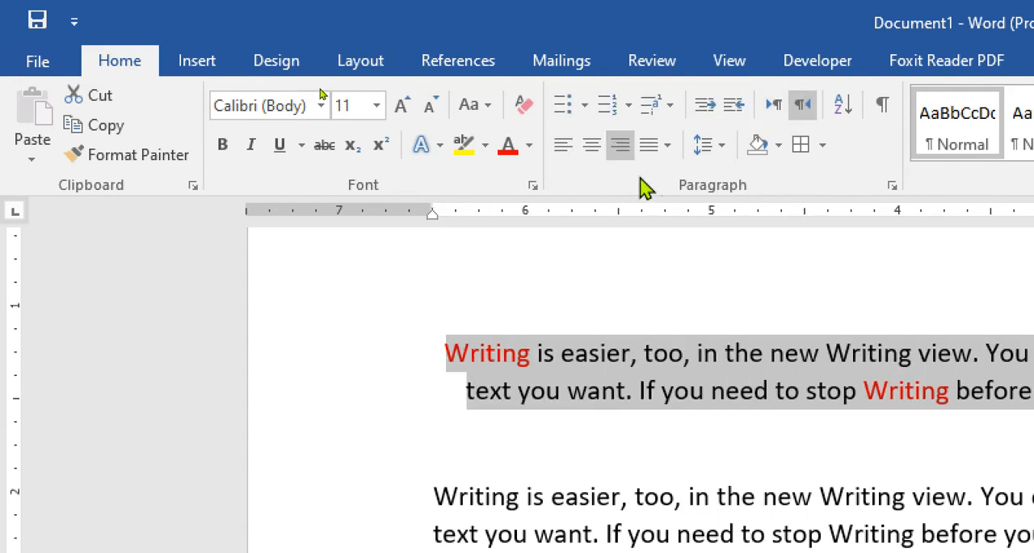
# - Alternate the selected paragraph between left and right alignment, finishing with left alignment
pyautogui.click(563, 149)
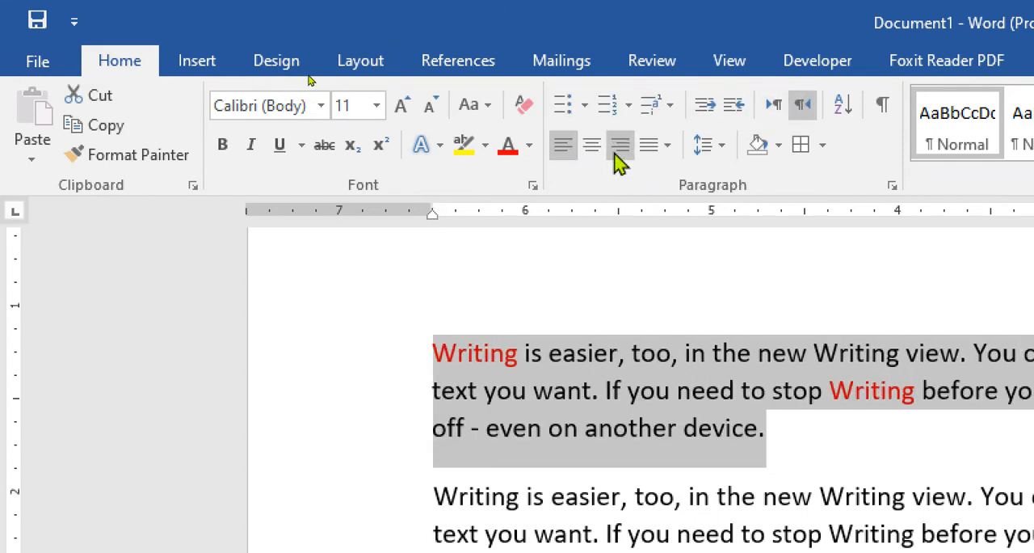
pyautogui.click(618, 160)
pyautogui.click(564, 161)
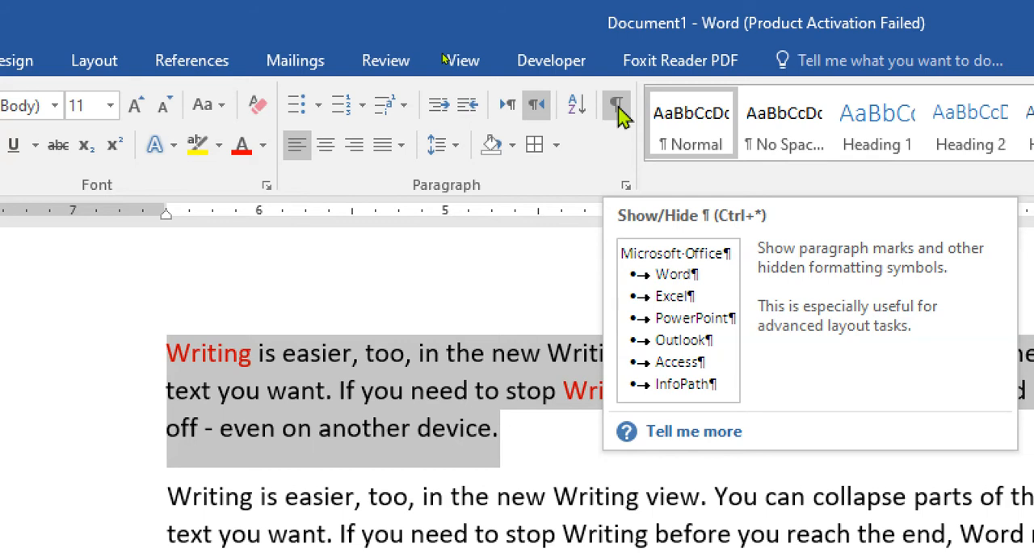
# - Show the paragraph marks and hidden formatting symbols, and look through the paragraphs to examine them
pyautogui.click(616, 105)
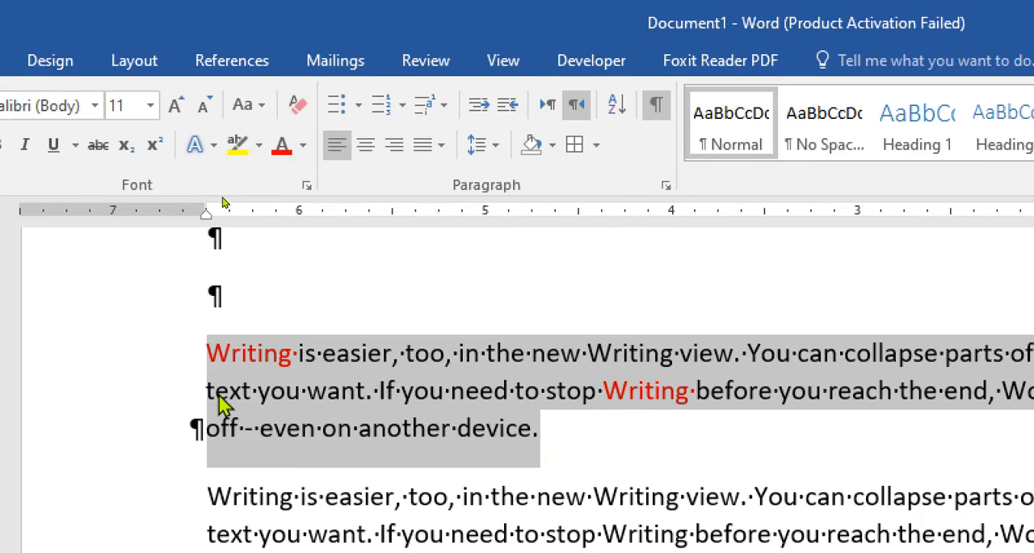
pyautogui.click(219, 395)
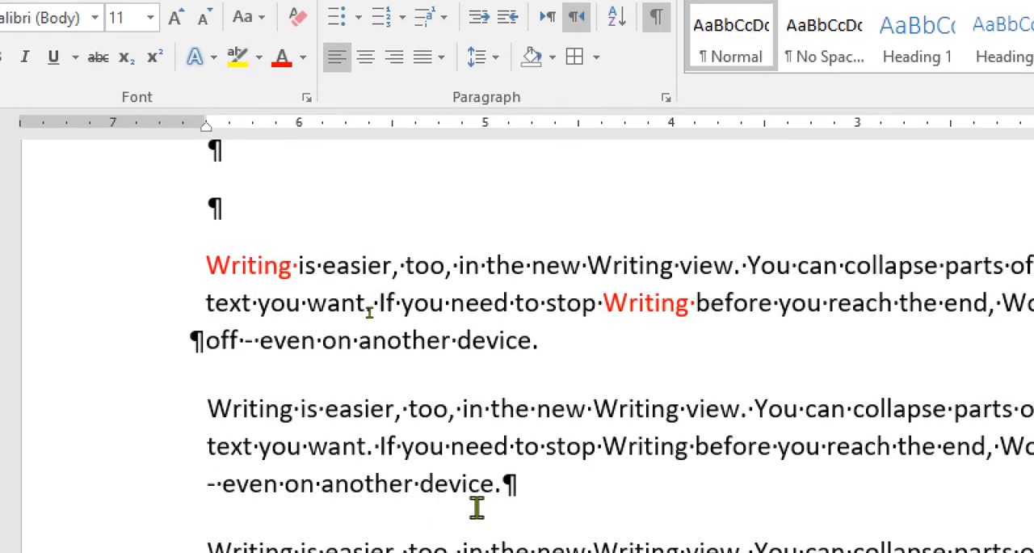
pyautogui.scroll(-1, 509, 507)
pyautogui.scroll(-1, 530, 478)
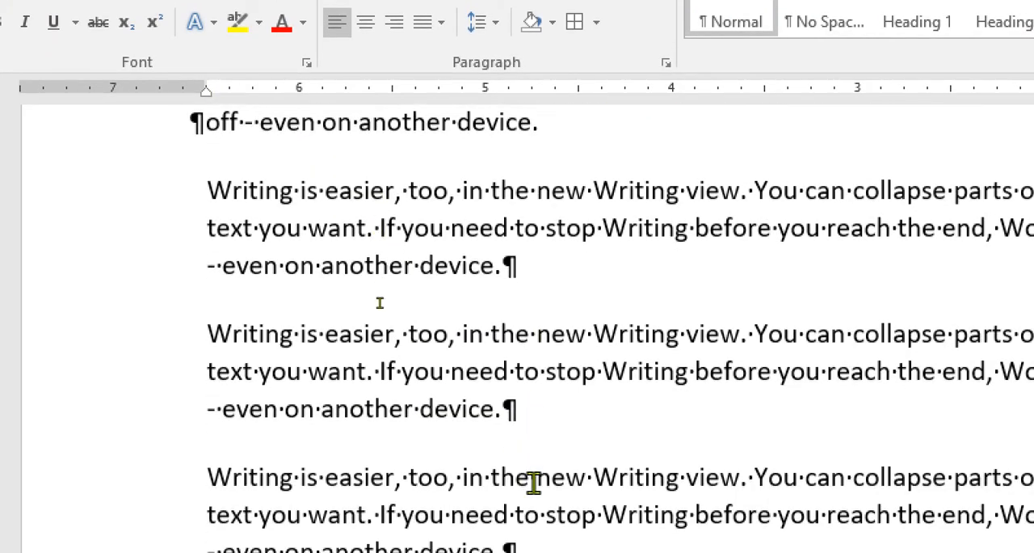
pyautogui.scroll(-2, 534, 488)
pyautogui.scroll(-3, 537, 494)
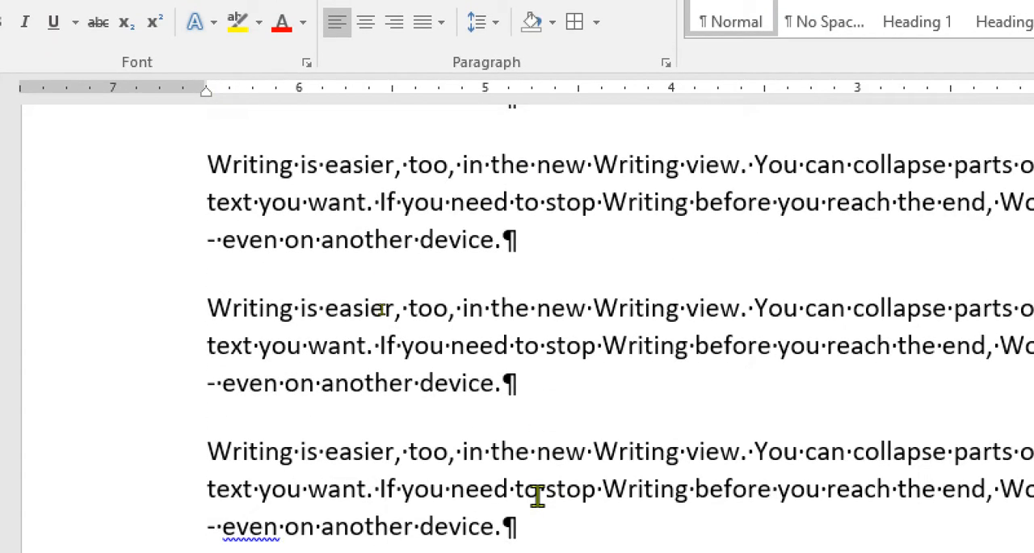
pyautogui.scroll(-3, 537, 494)
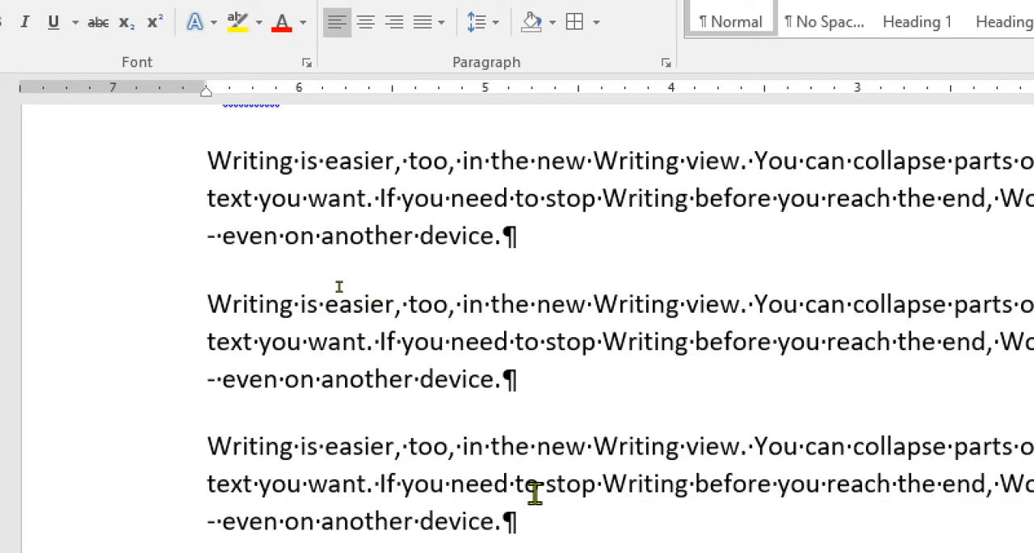
# - Place the insertion point in a paragraph further down the text and hide the paragraph marks again
pyautogui.click(278, 427)
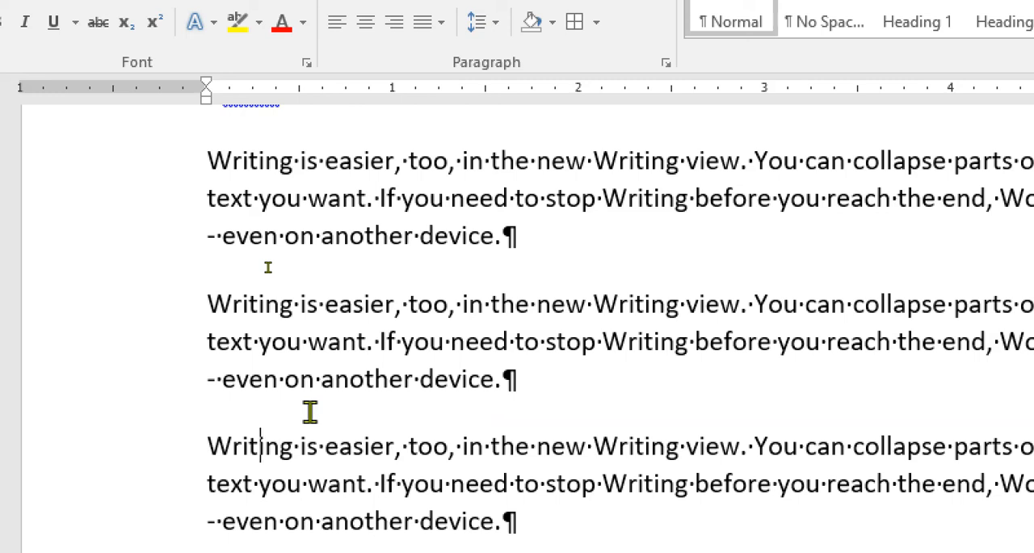
pyautogui.press('Left')
pyautogui.press('Left')
pyautogui.press('Left')
pyautogui.press('Left')
pyautogui.press('Left')
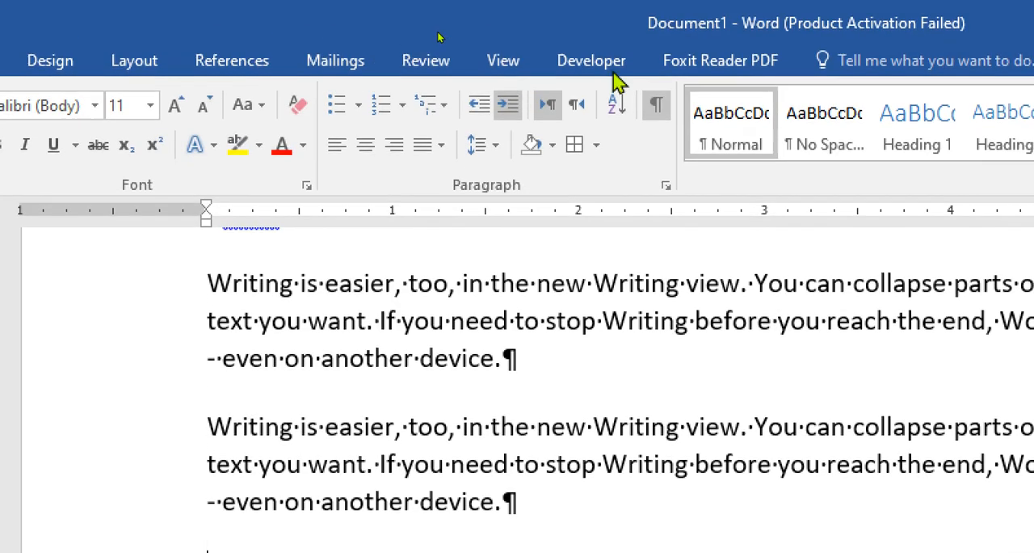
pyautogui.click(658, 113)
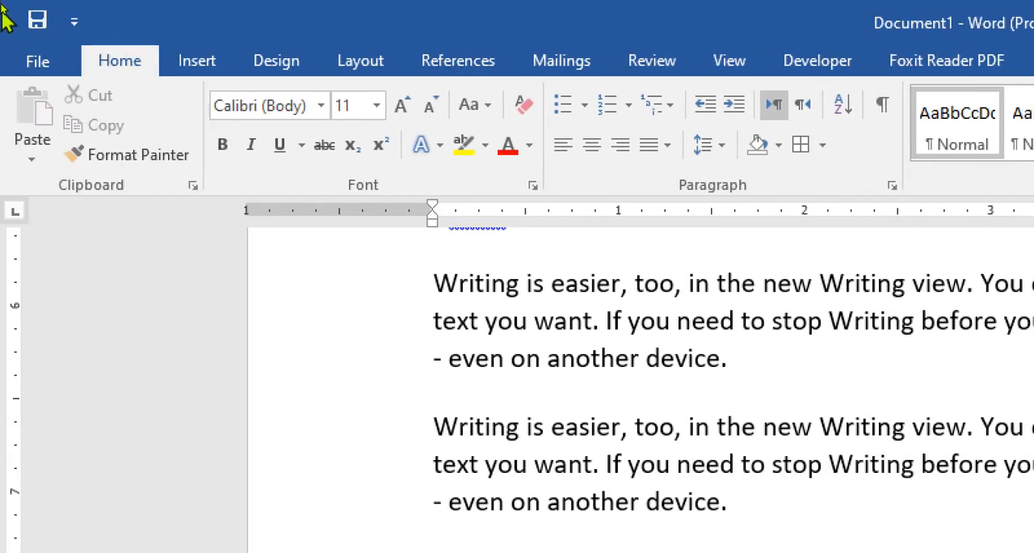
# - Insert the built-in Austin cover page at the beginning of the document
pyautogui.click(192, 70)
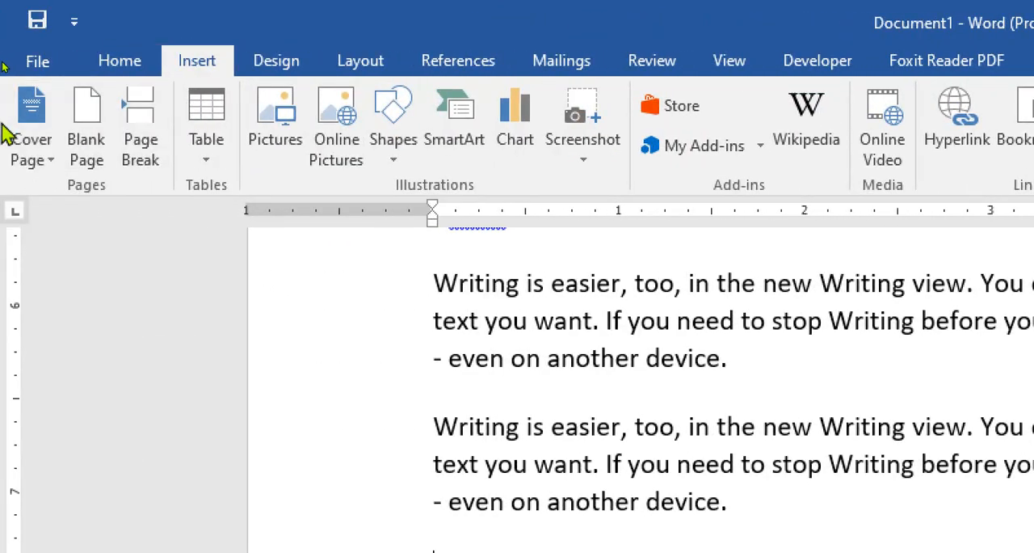
pyautogui.click(50, 159)
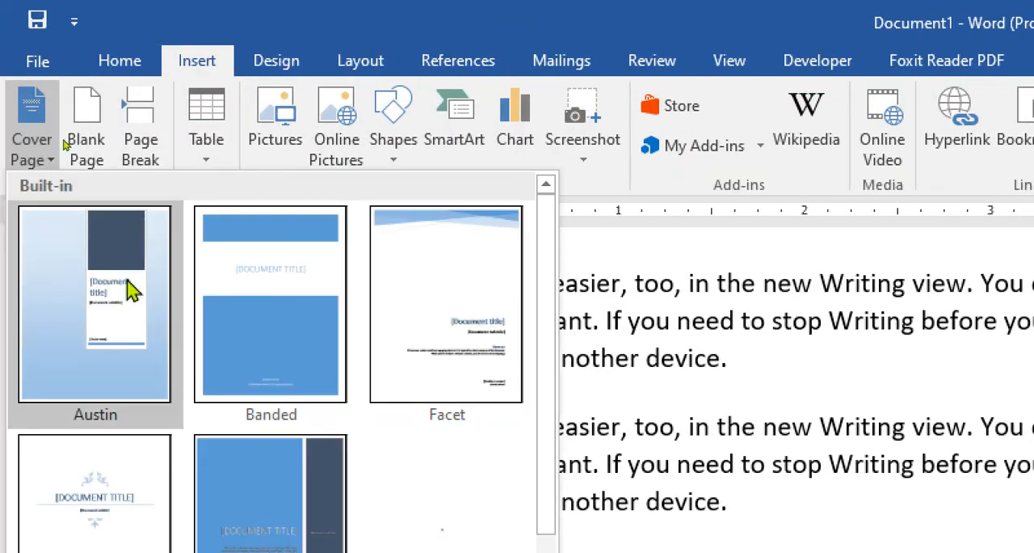
pyautogui.click(131, 289)
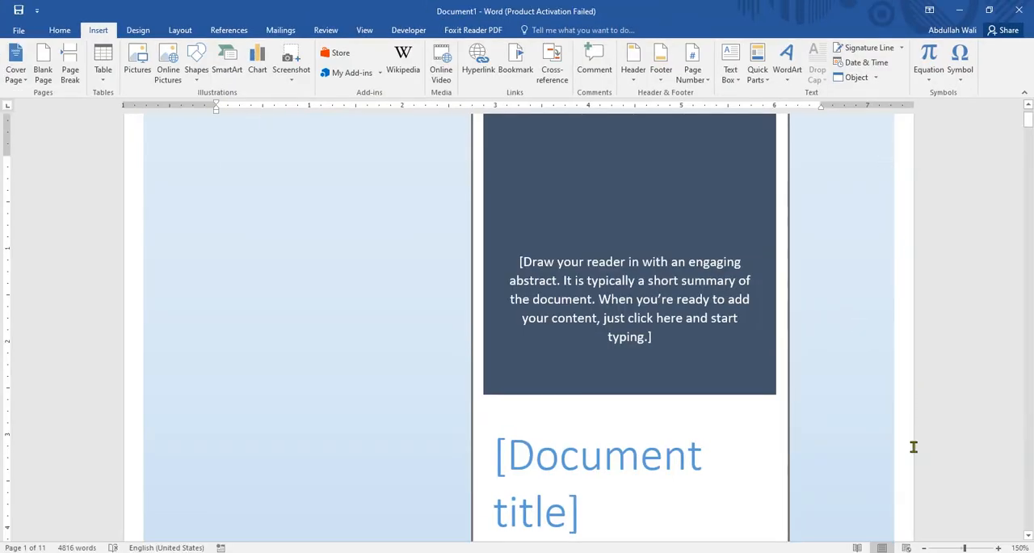
pyautogui.click(924, 549)
pyautogui.click(924, 548)
pyautogui.click(924, 548)
pyautogui.click(924, 549)
pyautogui.click(924, 548)
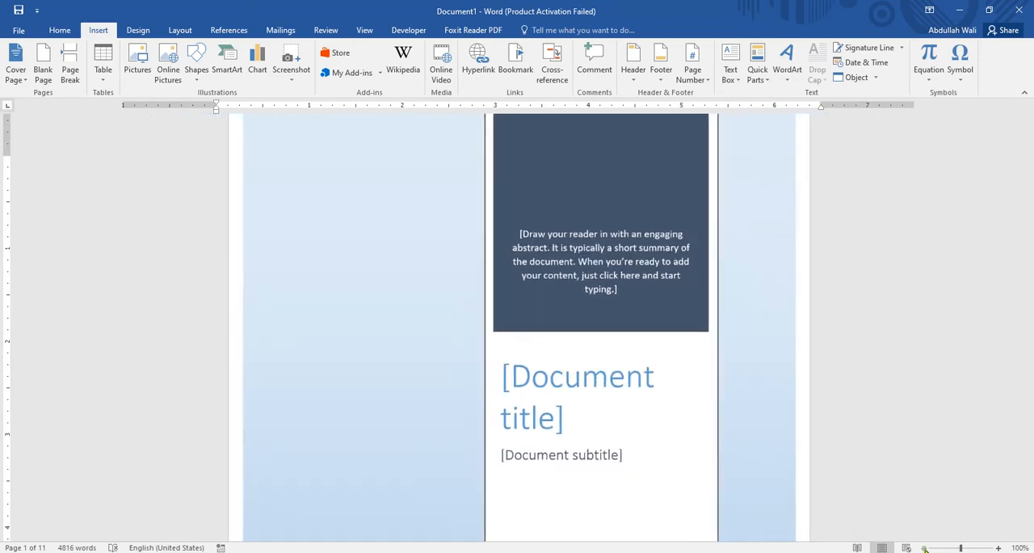
pyautogui.click(924, 548)
pyautogui.click(924, 548)
pyautogui.click(924, 548)
pyautogui.click(925, 548)
pyautogui.click(924, 549)
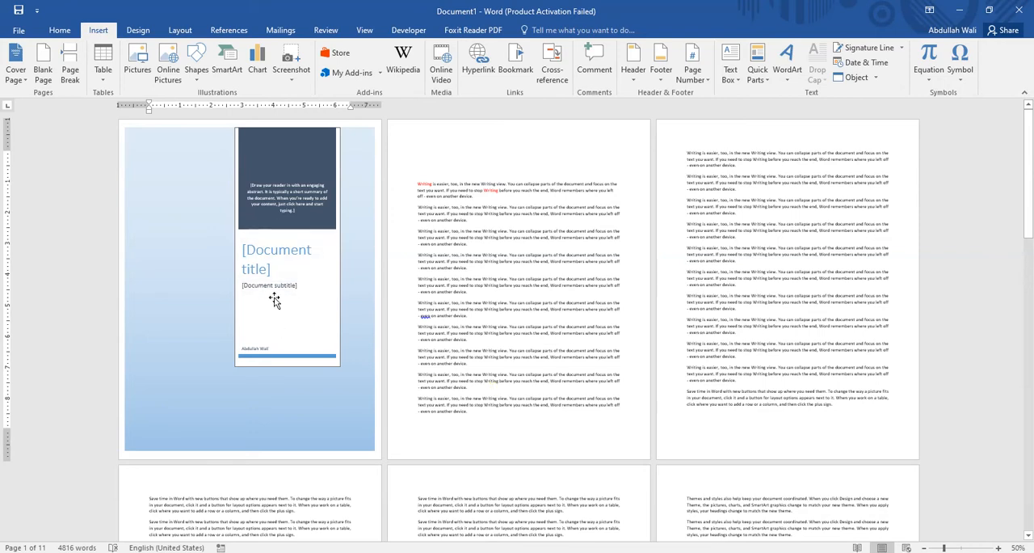
# - Replace the document's cover page with the Insight 2 design from the additional Office.com cover pages
pyautogui.click(15, 69)
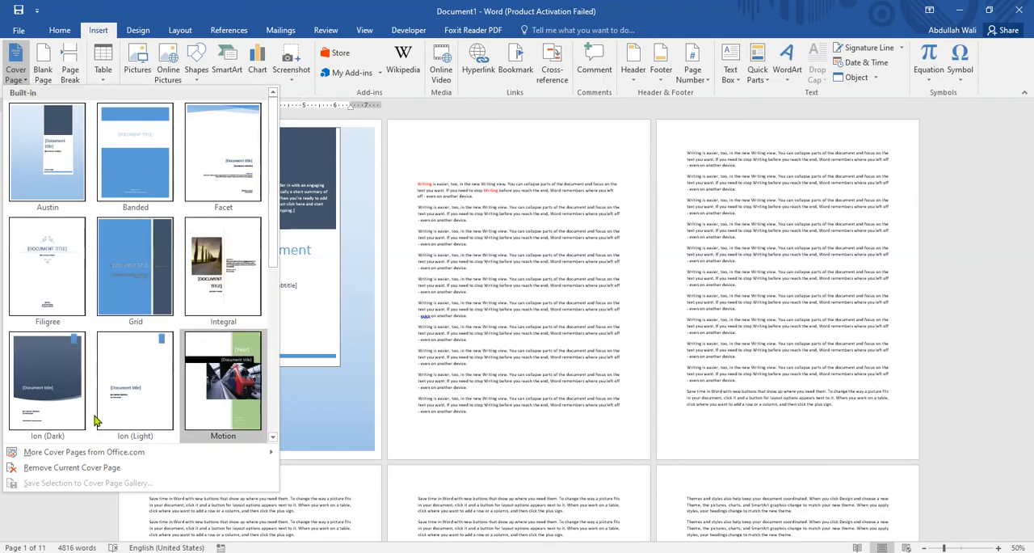
pyautogui.moveTo(121, 452)
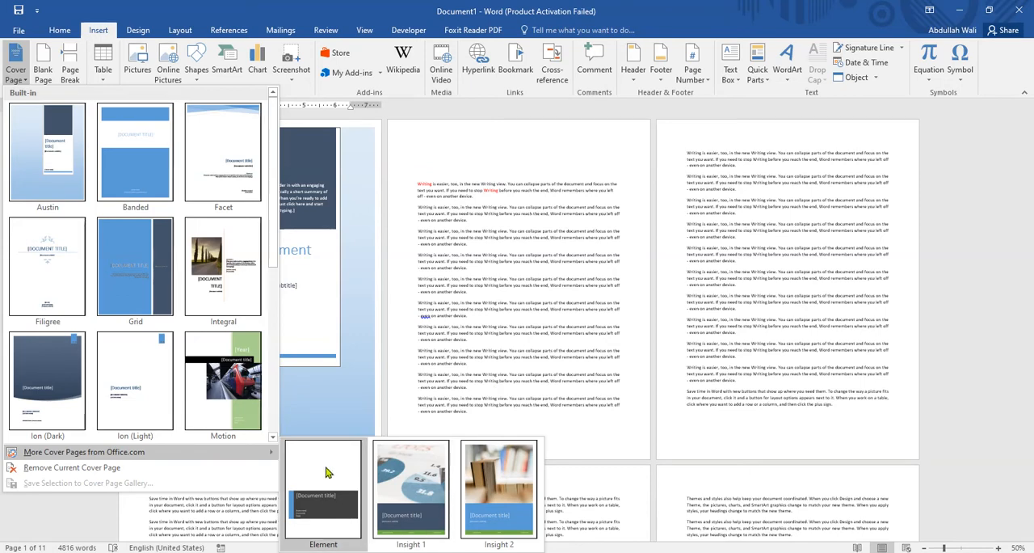
pyautogui.click(475, 482)
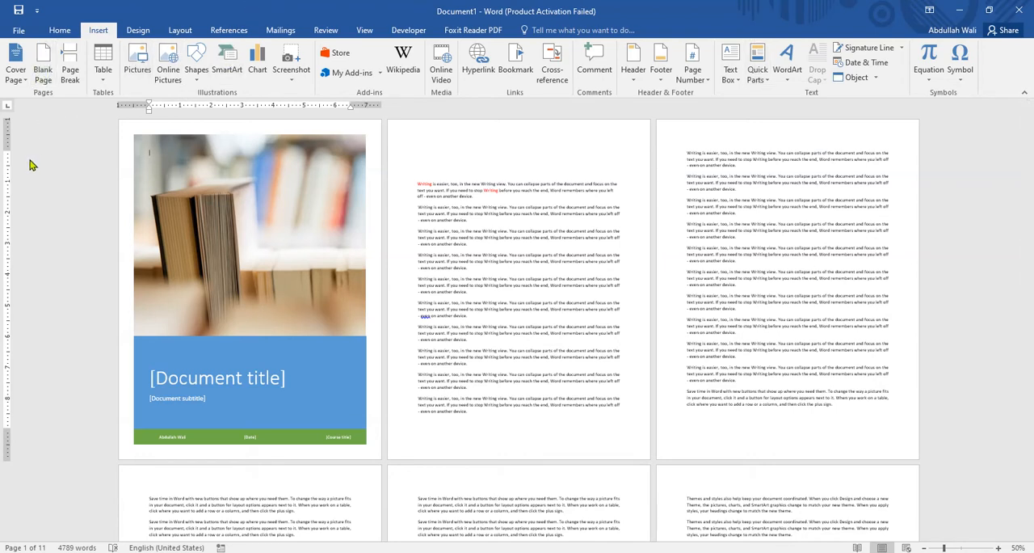
# - Insert two blank pages before the first paragraph, directly after the cover page
pyautogui.click(420, 199)
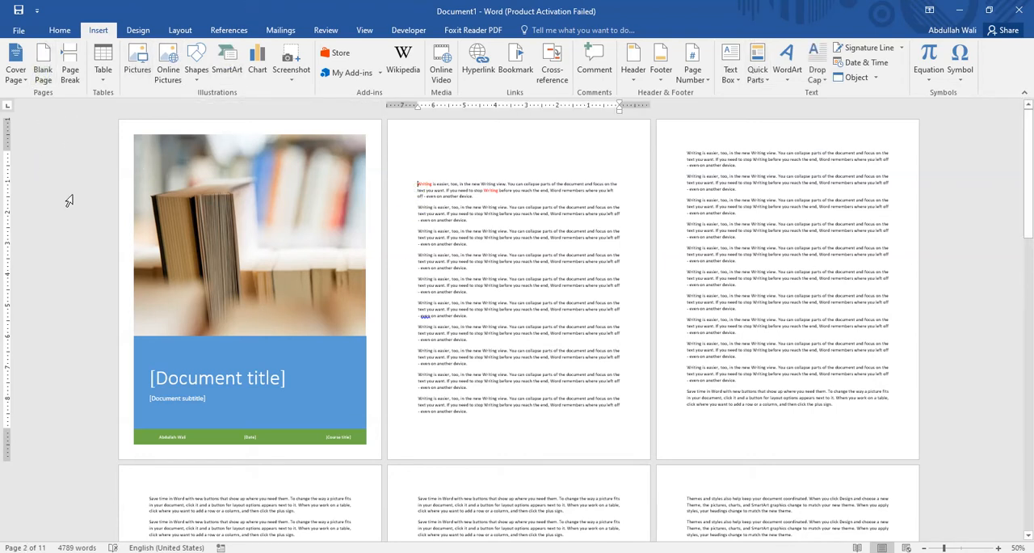
pyautogui.click(45, 74)
pyautogui.click(44, 75)
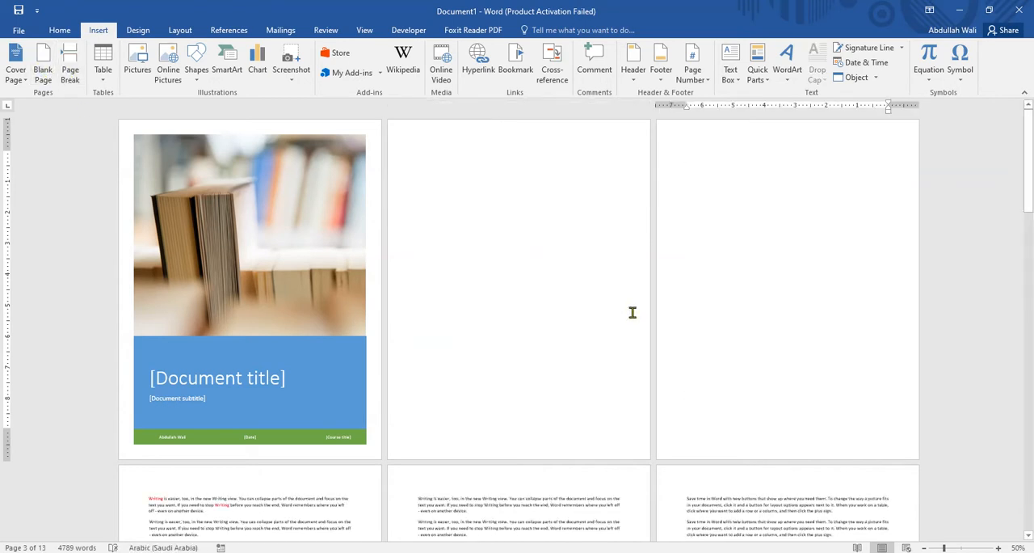
# - Delete one of the two blank pages that precede the text
pyautogui.scroll(-1, 630, 315)
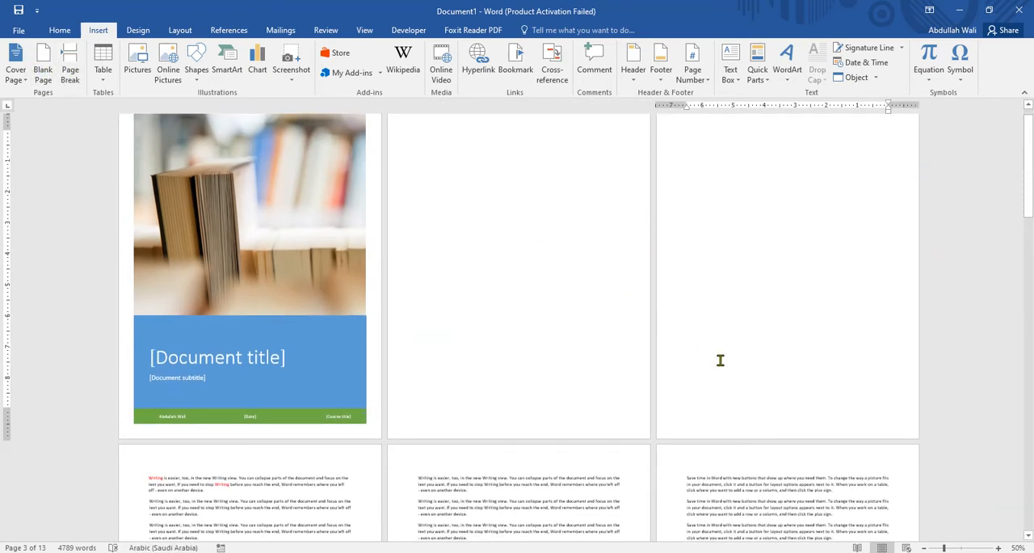
pyautogui.press('BackSpace')
pyautogui.press('BackSpace')
pyautogui.press('BackSpace')
pyautogui.press('BackSpace')
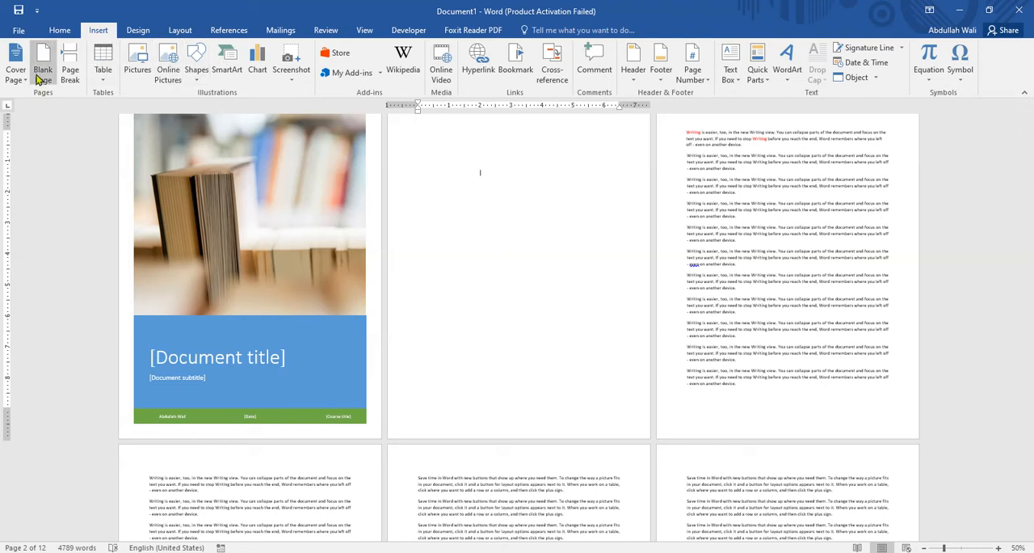
# - Replace the fifth paragraph of the first text page with a page break
pyautogui.click(744, 245)
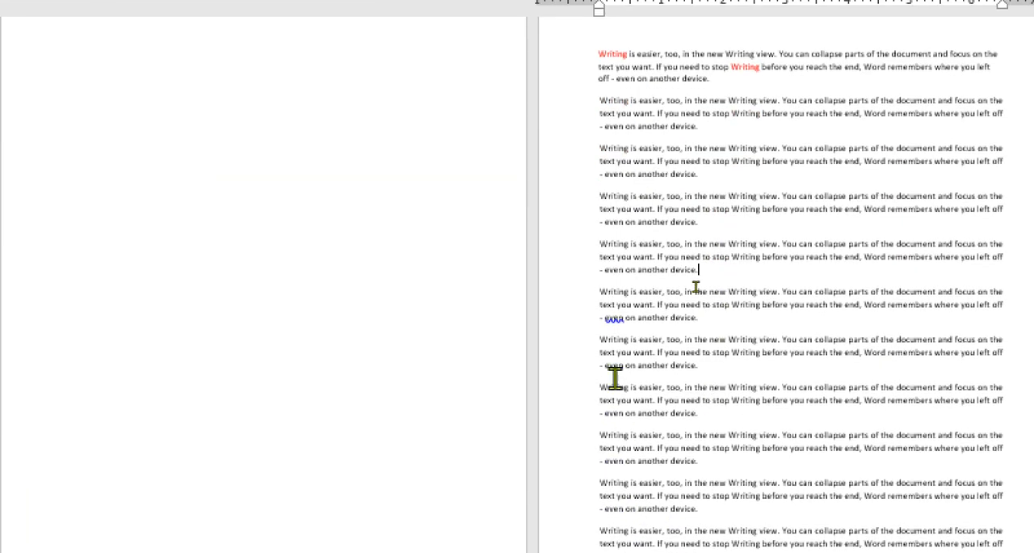
pyautogui.tripleClick(596, 422)
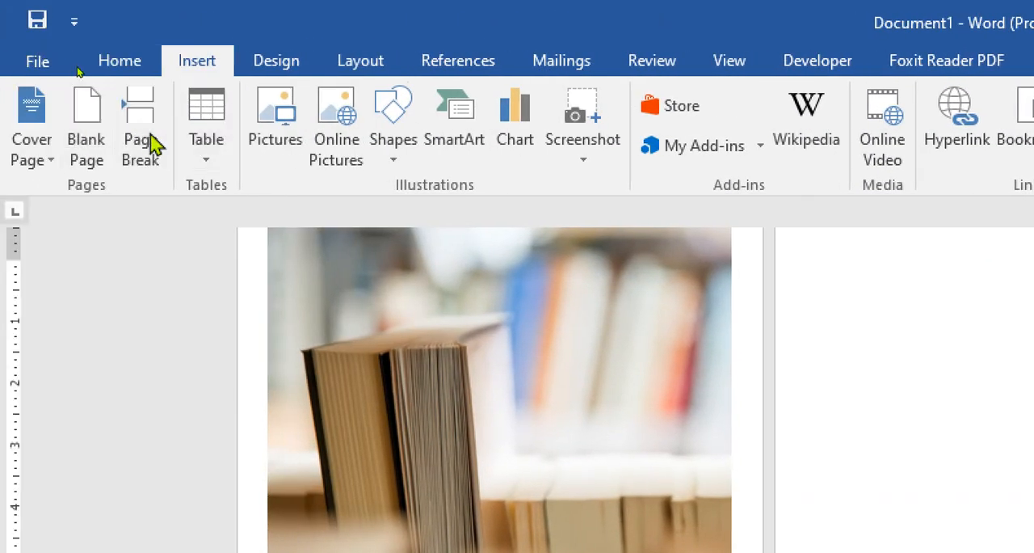
pyautogui.click(154, 146)
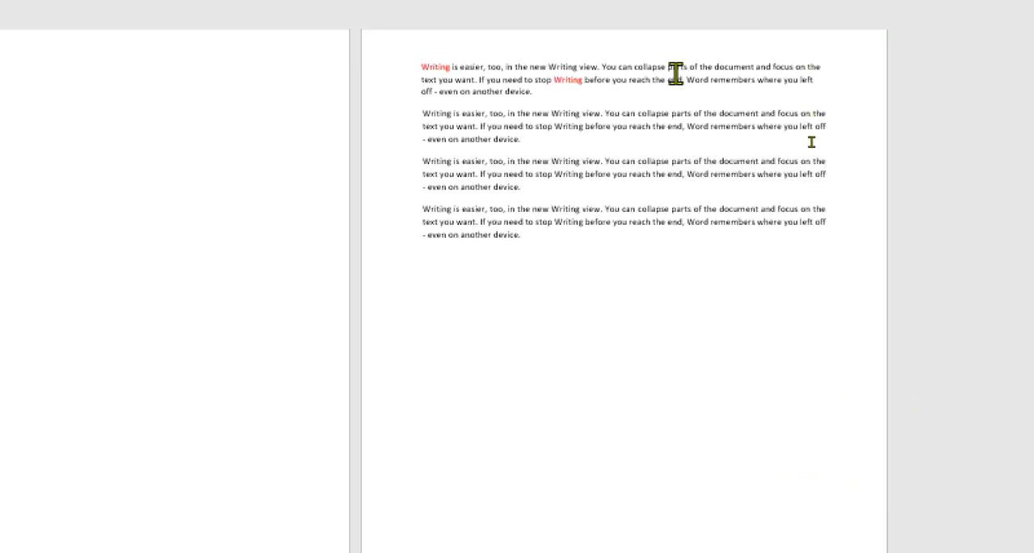
# - Insert another page break after the third paragraph of the following page and check how the text is split across pages
pyautogui.scroll(1, 665, 131)
pyautogui.scroll(-4, 673, 224)
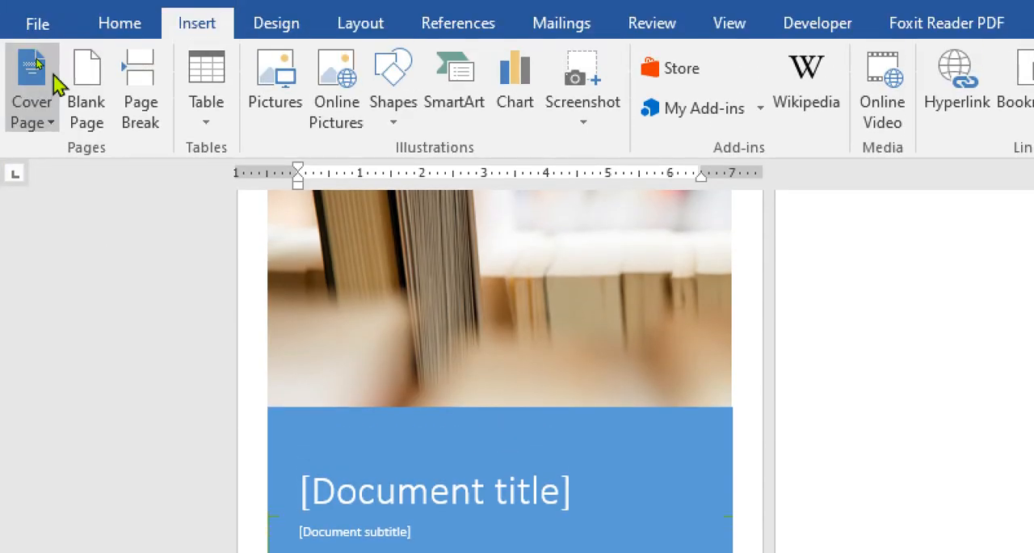
pyautogui.click(140, 23)
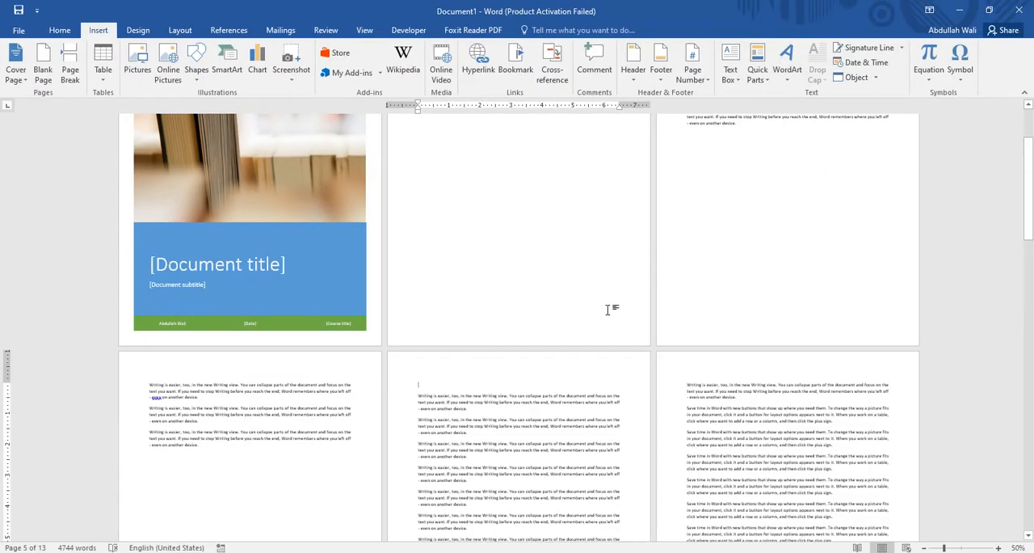
pyautogui.scroll(3, 607, 309)
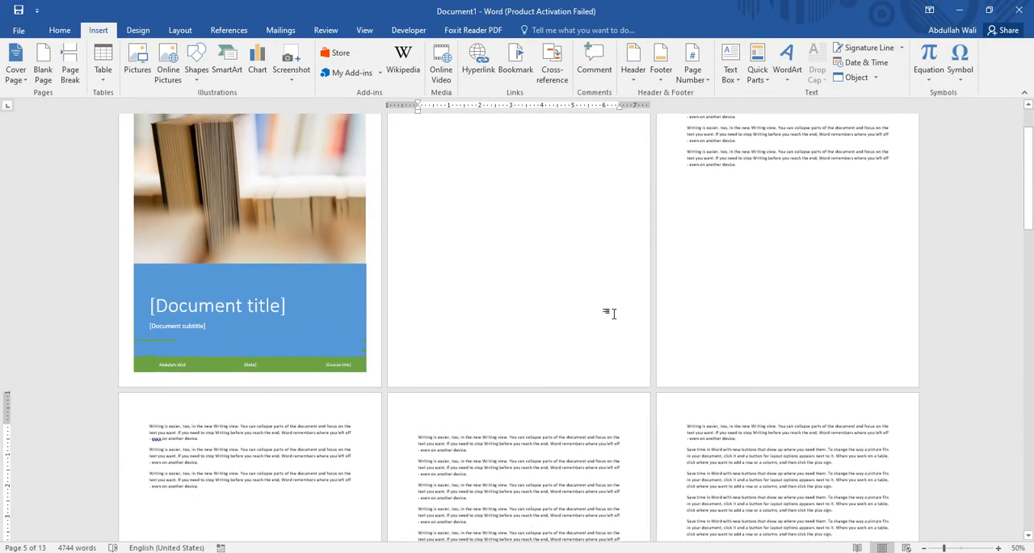
pyautogui.scroll(-7, 612, 315)
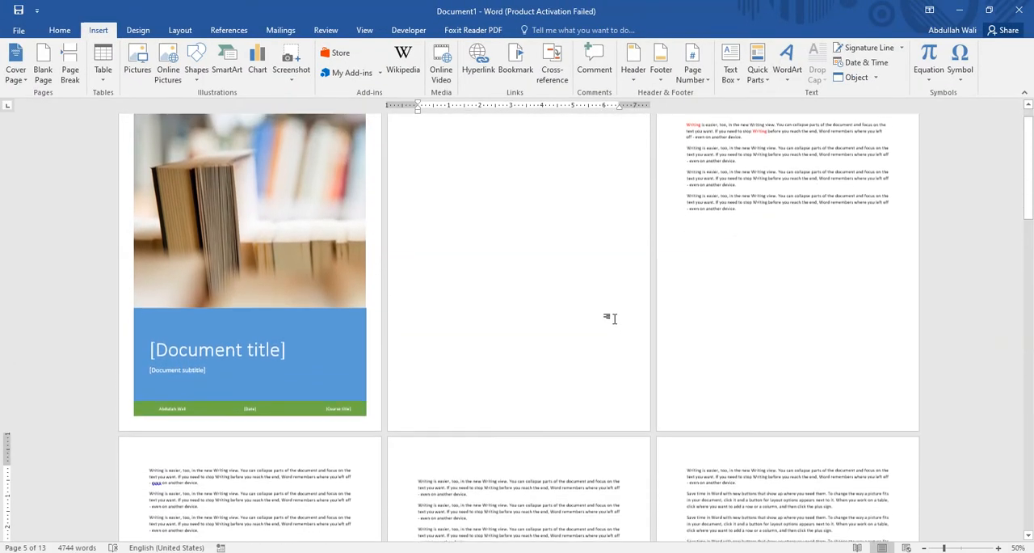
pyautogui.scroll(-3, 610, 331)
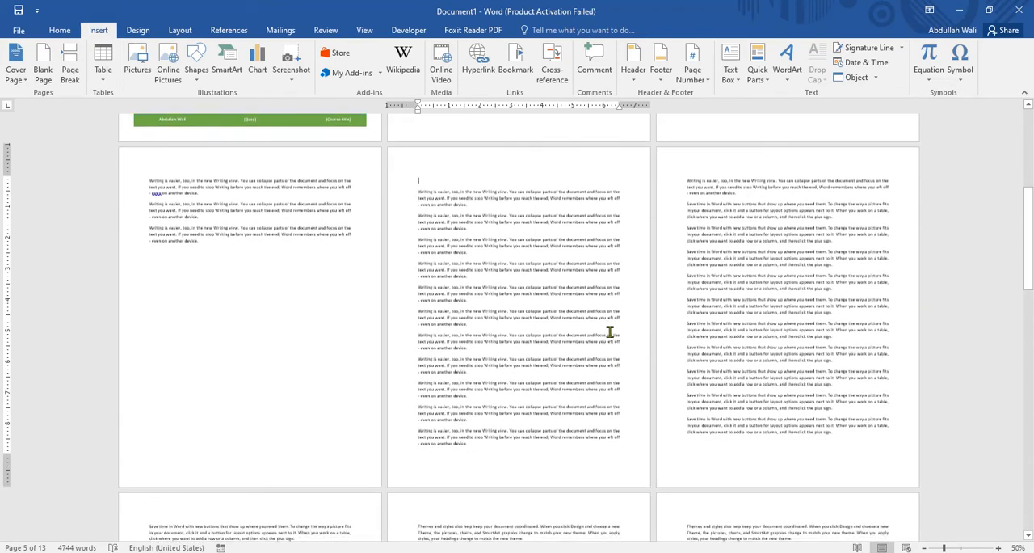
pyautogui.scroll(5, 589, 320)
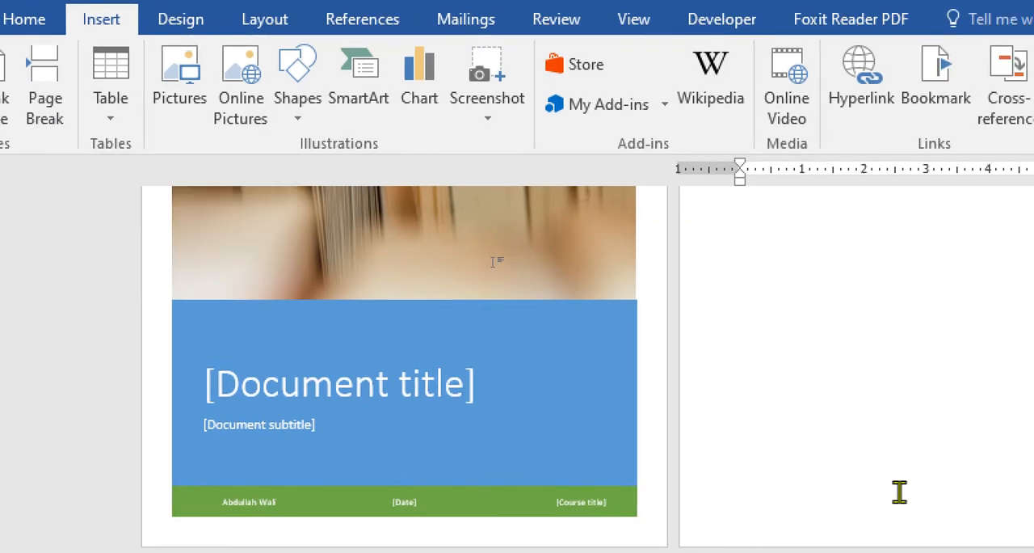
# - Delete the entire content of the document, including the cover page and all text
pyautogui.scroll(3, 945, 465)
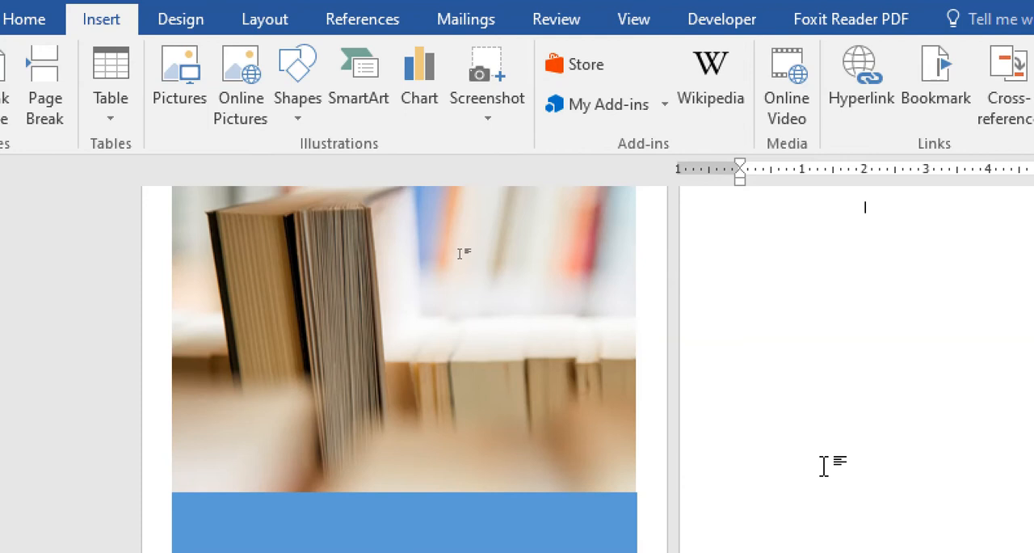
pyautogui.hotkey('ctrl', 'a')
pyautogui.press('Delete')
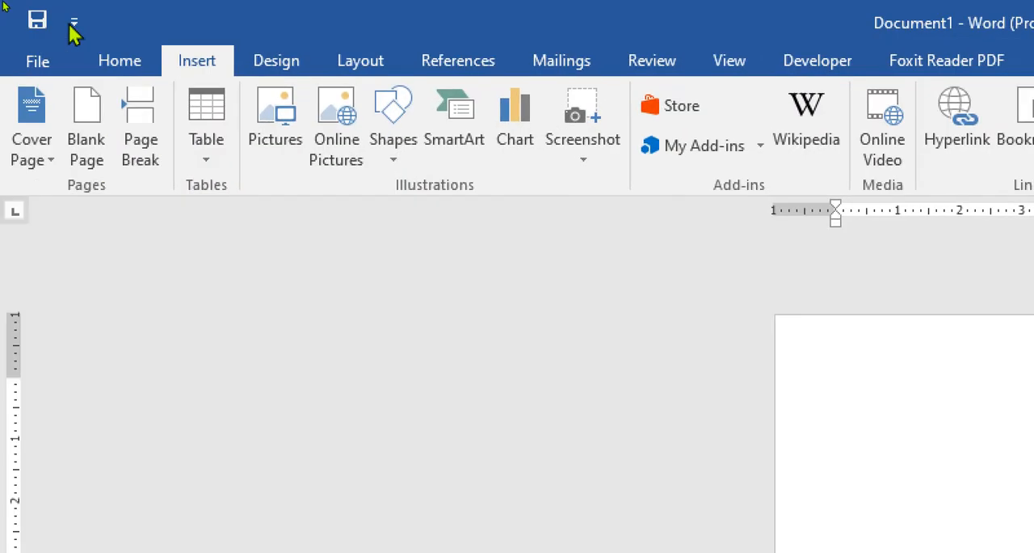
# - Insert a 2x1 table using the table grid, and preview a 10x8 table without inserting it
pyautogui.click(210, 162)
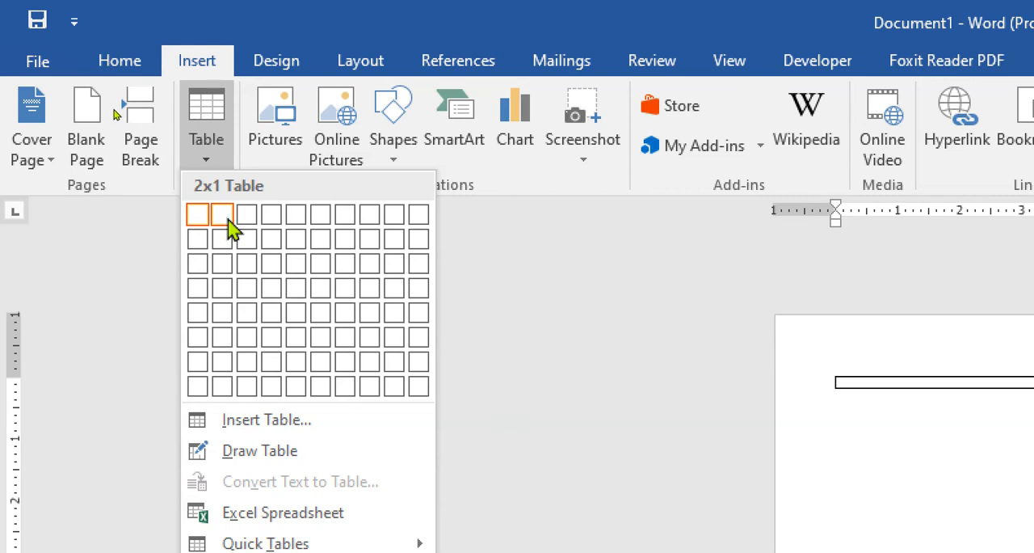
pyautogui.click(228, 218)
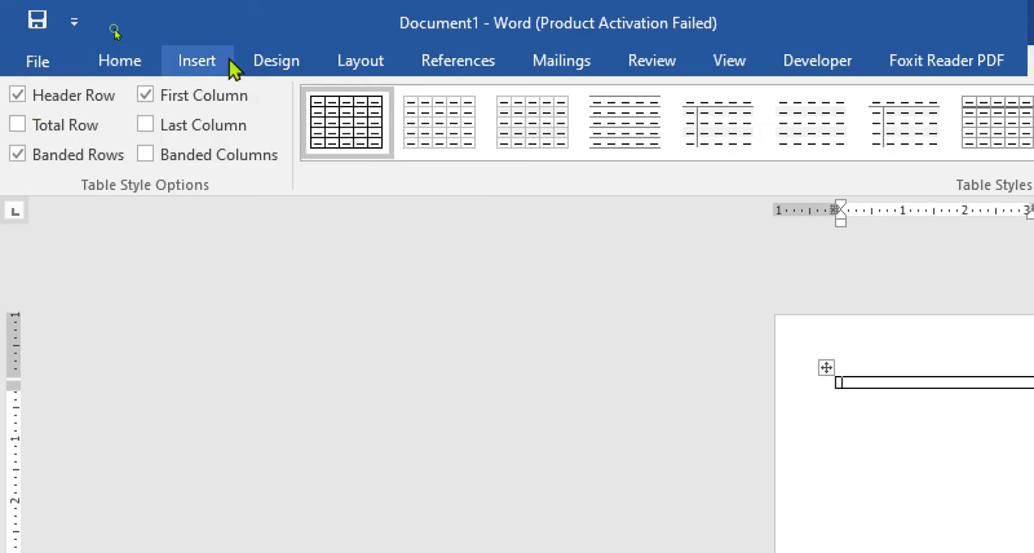
pyautogui.click(229, 65)
pyautogui.click(204, 160)
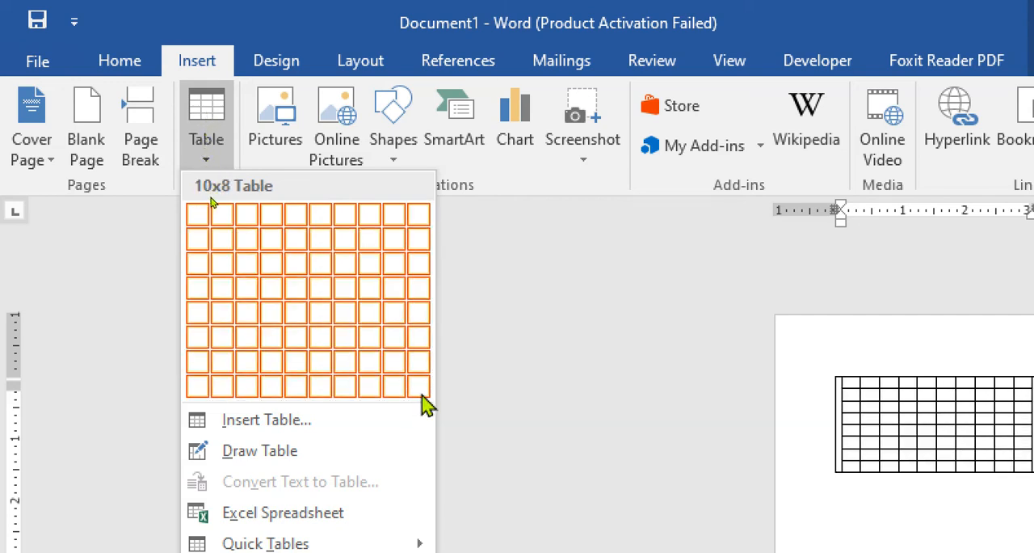
pyautogui.click(244, 426)
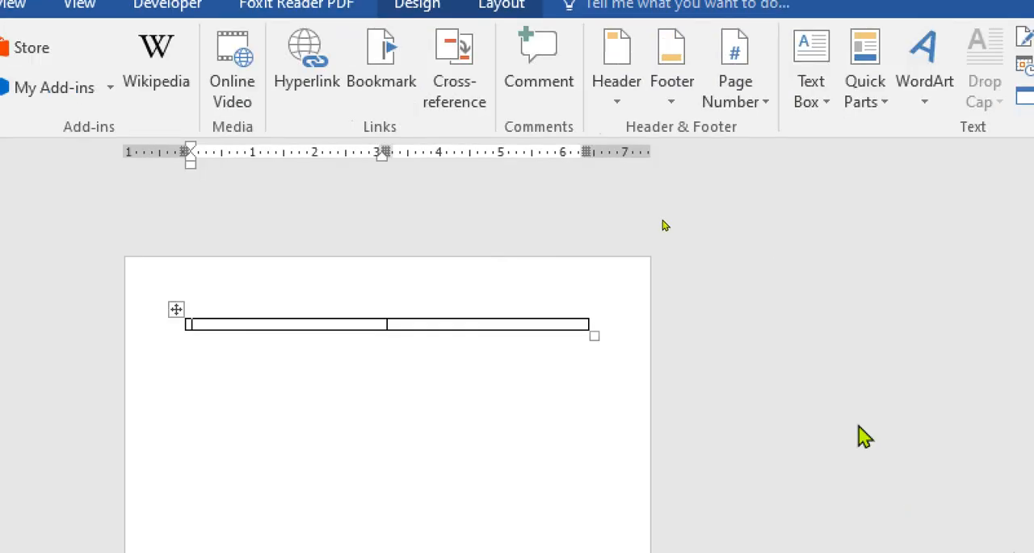
# - Delete the two-column, one-row table from the page
pyautogui.click(210, 404)
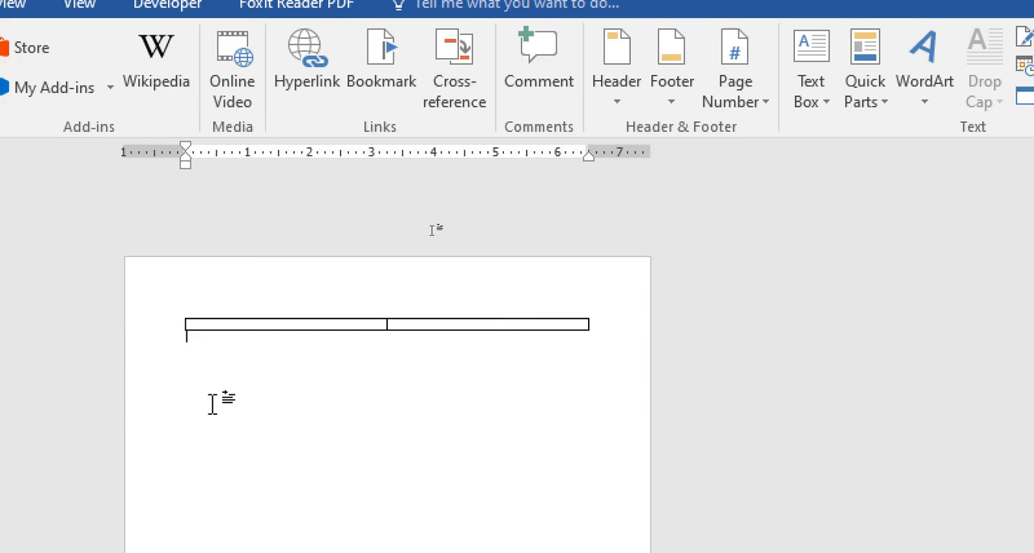
pyautogui.hotkey('ctrl', 'a')
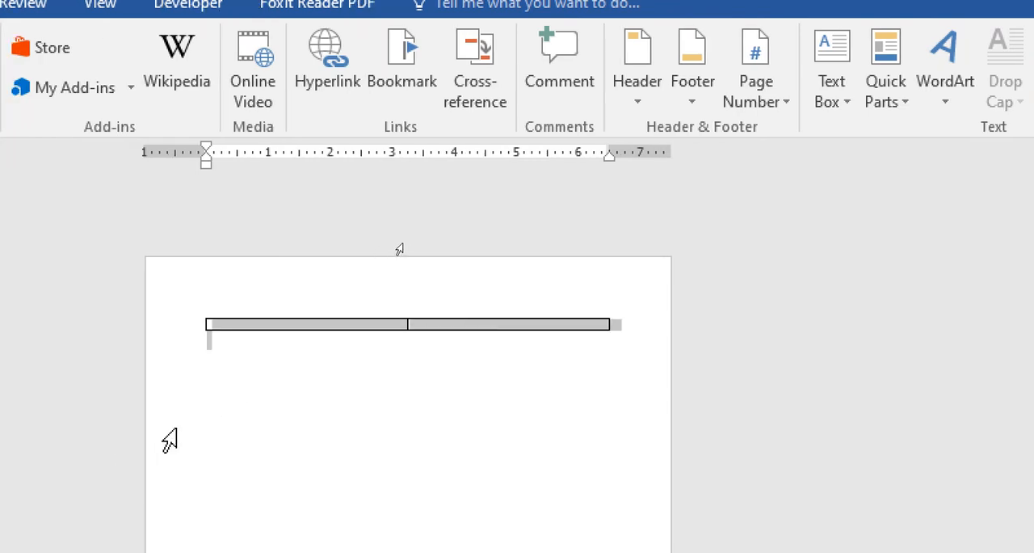
pyautogui.press('Delete')
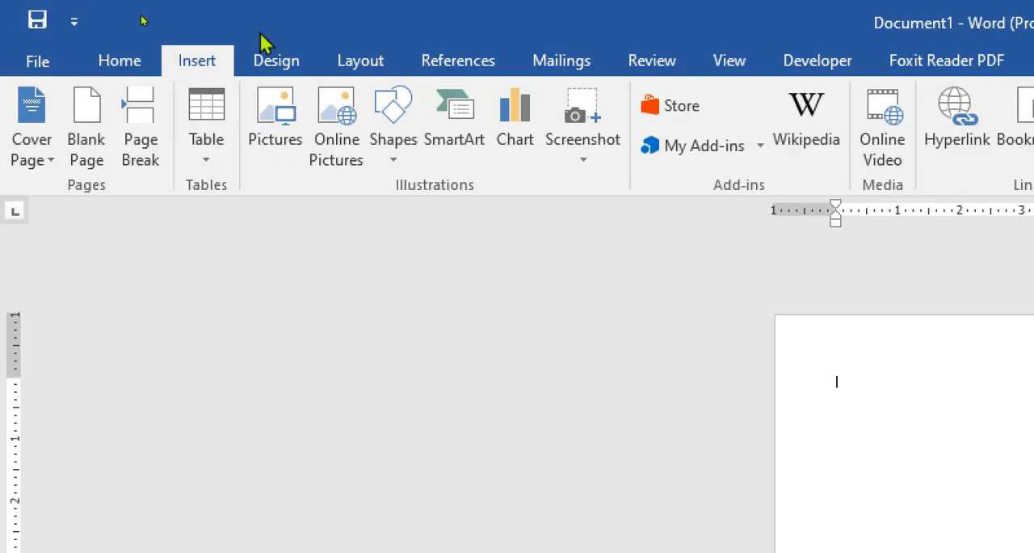
# - Insert a table with 5 columns and 2 rows set to AutoFit to contents, and undo the insertion
pyautogui.click(202, 162)
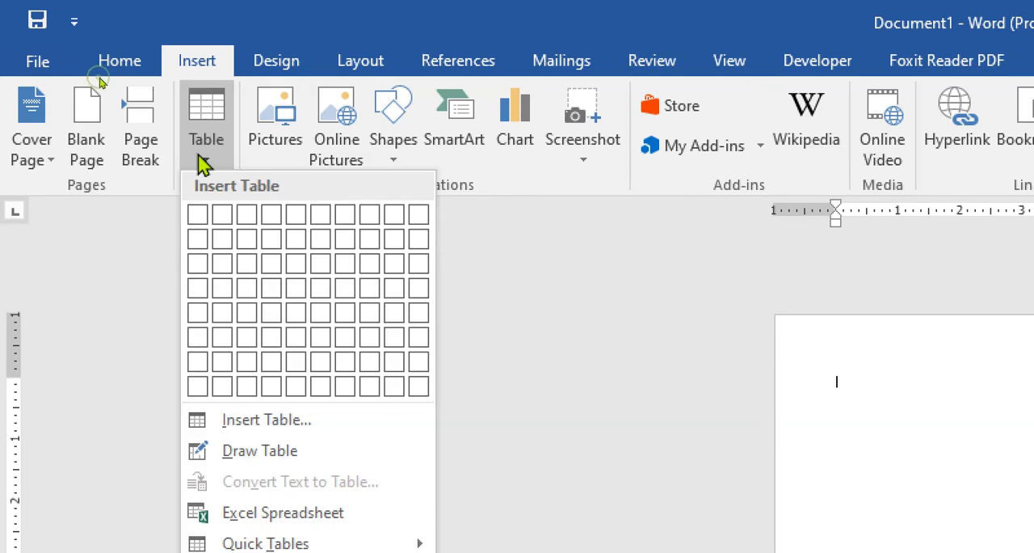
pyautogui.click(262, 420)
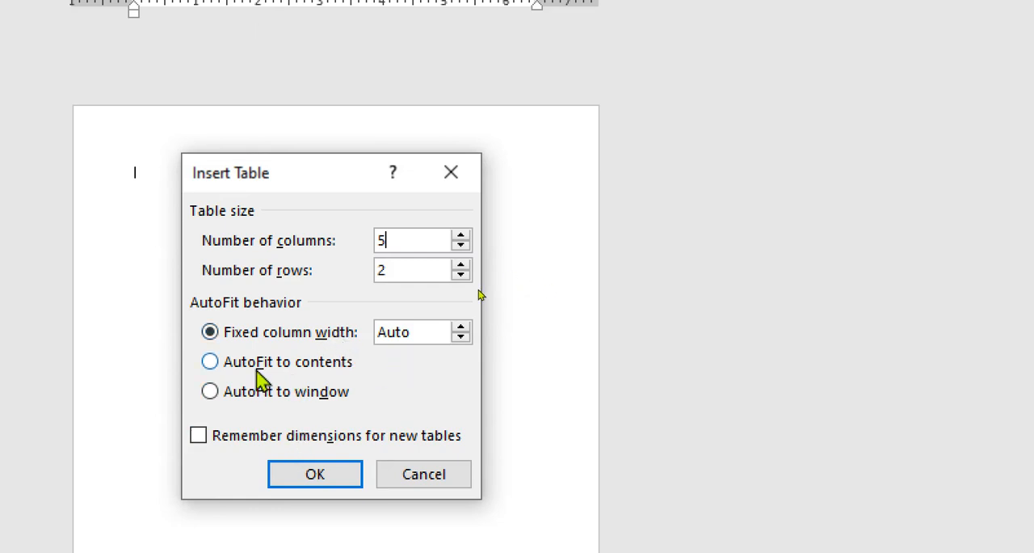
pyautogui.click(225, 362)
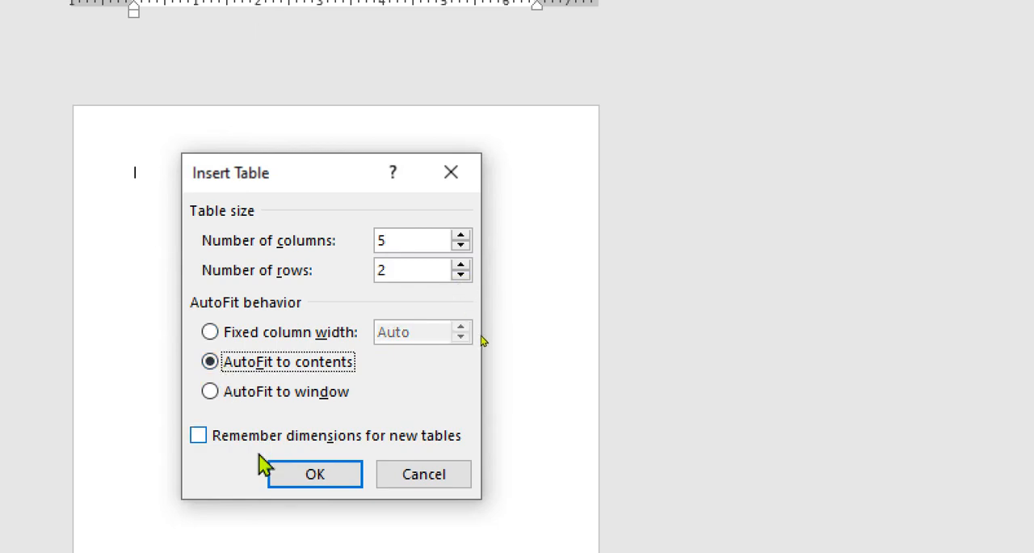
pyautogui.click(284, 475)
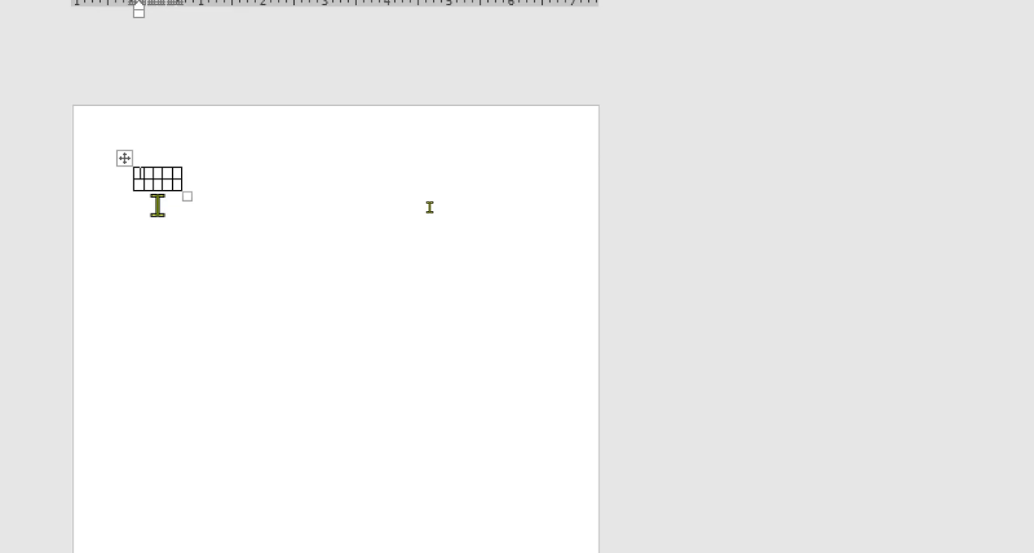
pyautogui.hotkey('ctrl', 'z')
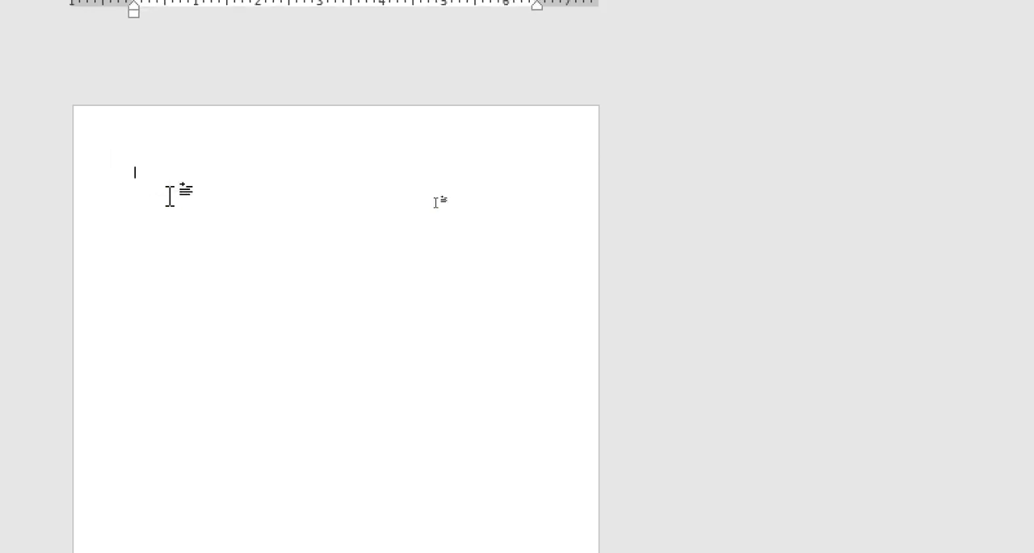
# - Insert a table with 5 columns and 2 rows using an automatic fixed column width
pyautogui.click(202, 65)
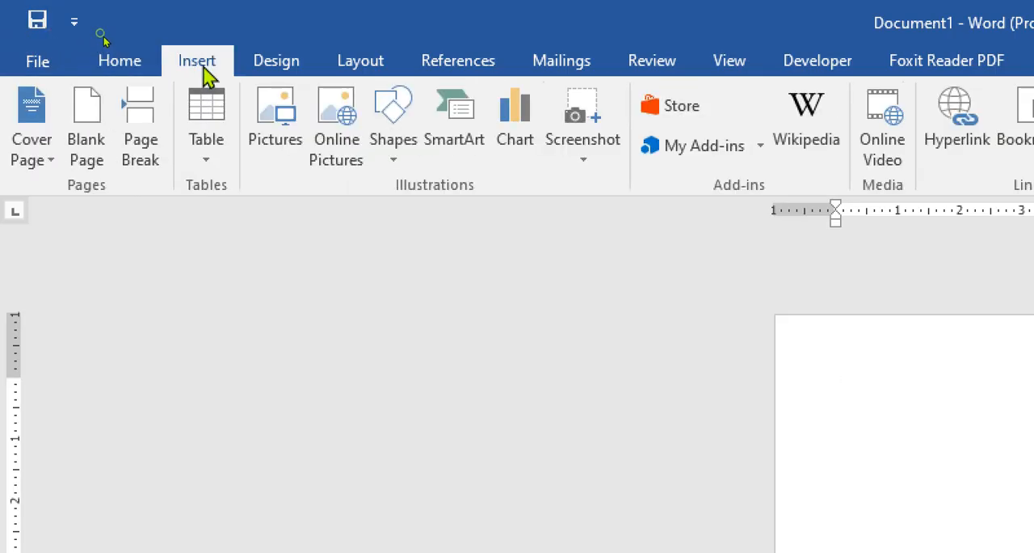
pyautogui.click(214, 160)
pyautogui.click(258, 427)
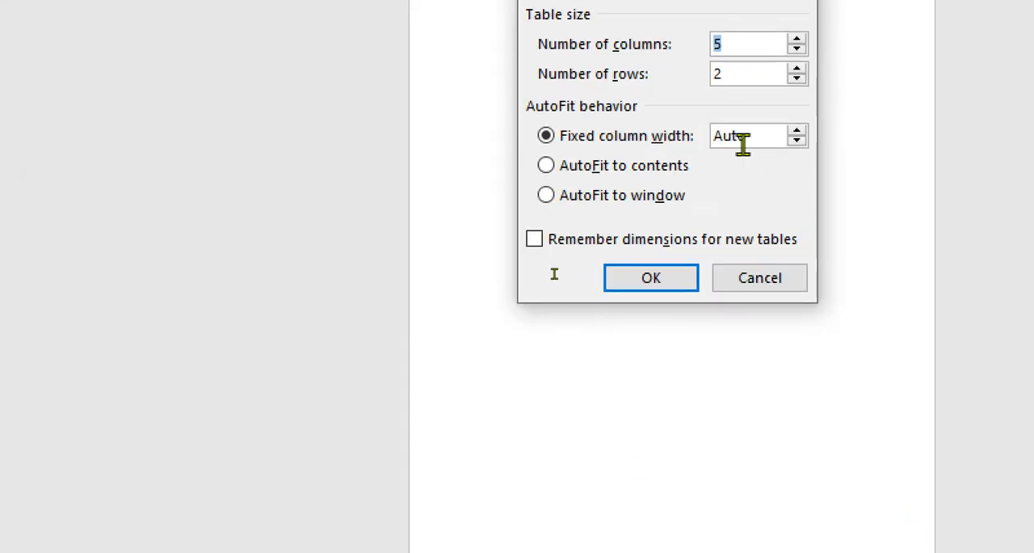
pyautogui.click(661, 281)
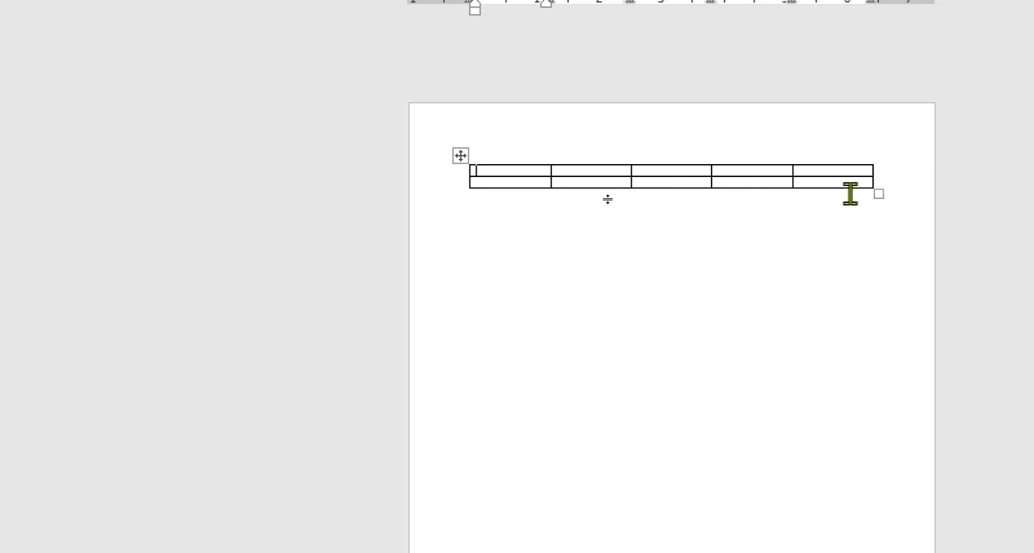
# - Enter a long unbroken string of digits beginning 564765474 in the last cell of the table's first row
pyautogui.click(836, 172)
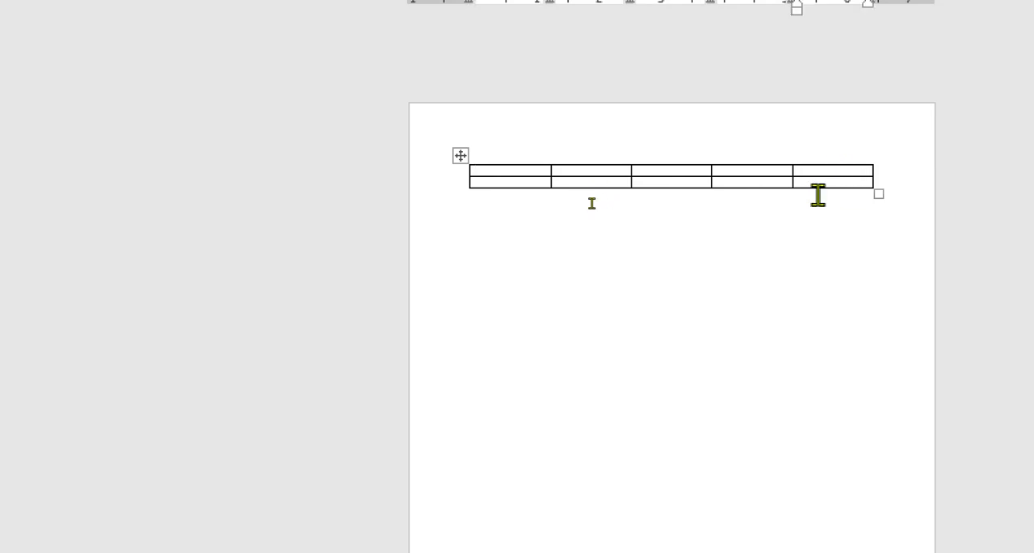
pyautogui.write('564765474464764764764764764764764444')
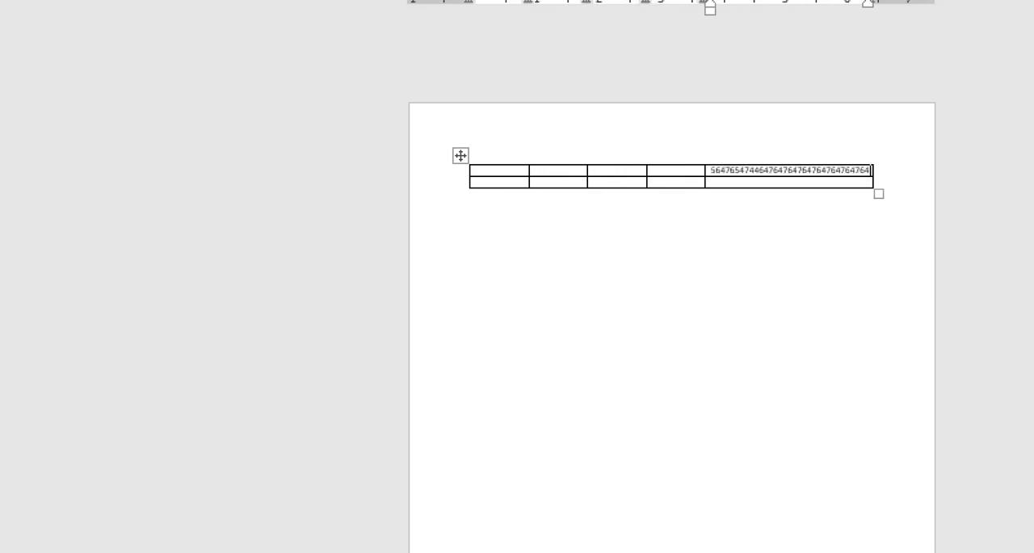
pyautogui.write('4')
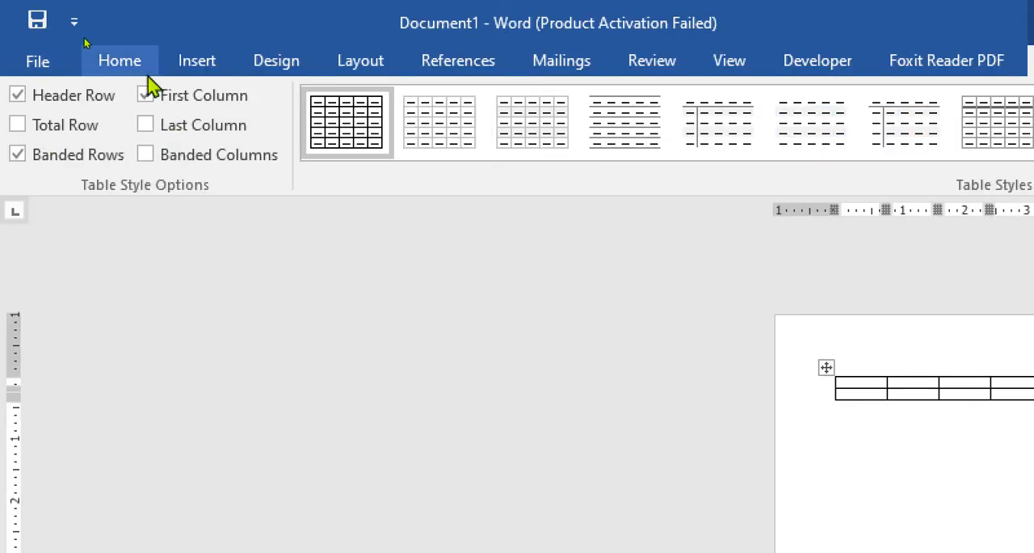
# - Append more 4s to the digit string and insert a nested table of 5 columns and 2 rows with a fixed column width of 0.3"
pyautogui.click(203, 68)
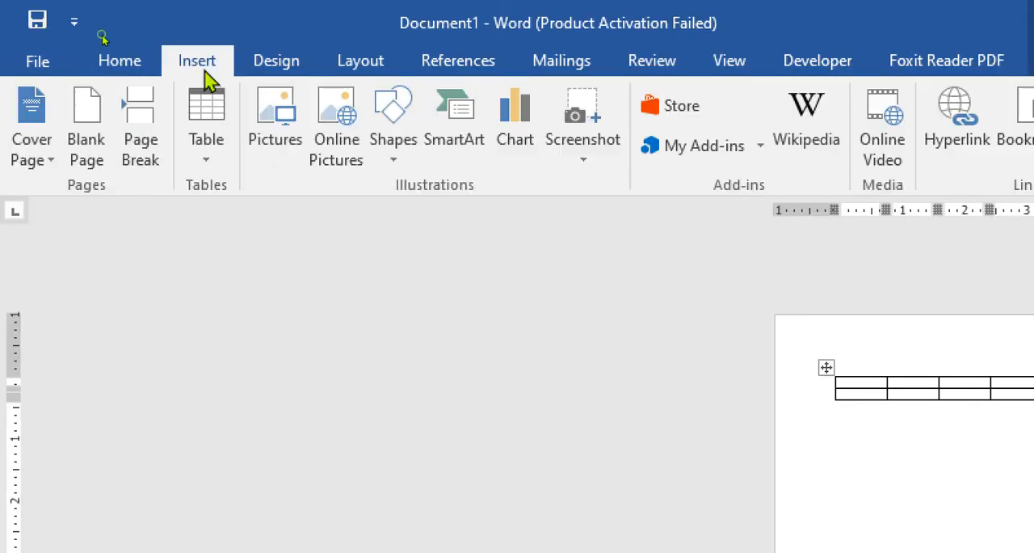
pyautogui.click(200, 159)
pyautogui.click(267, 453)
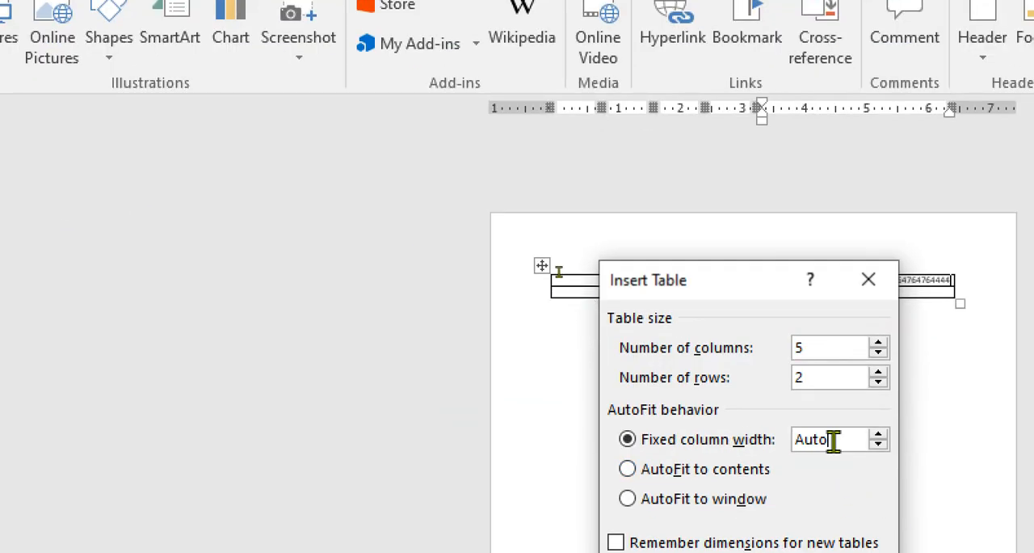
pyautogui.click(881, 435)
pyautogui.click(882, 436)
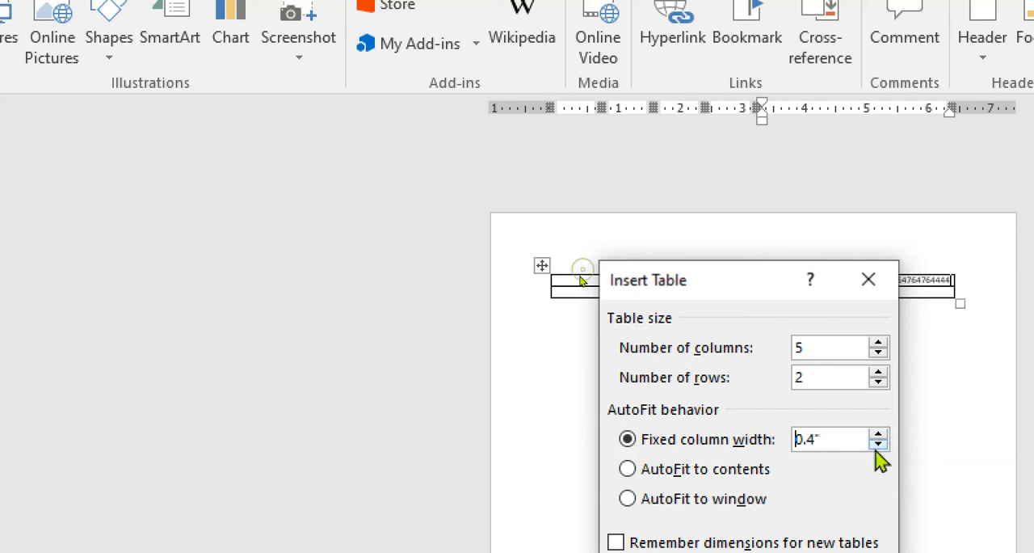
pyautogui.click(877, 445)
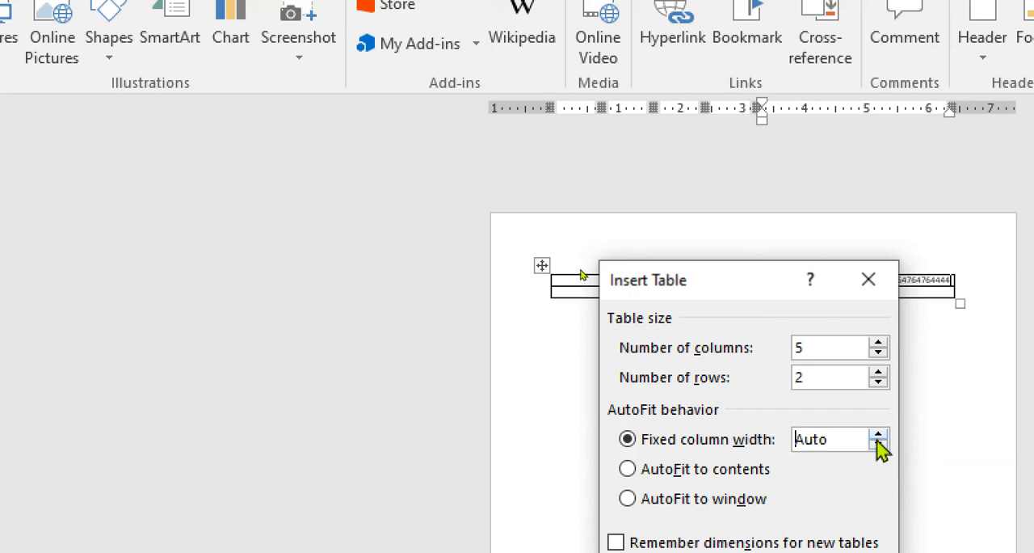
pyautogui.click(878, 434)
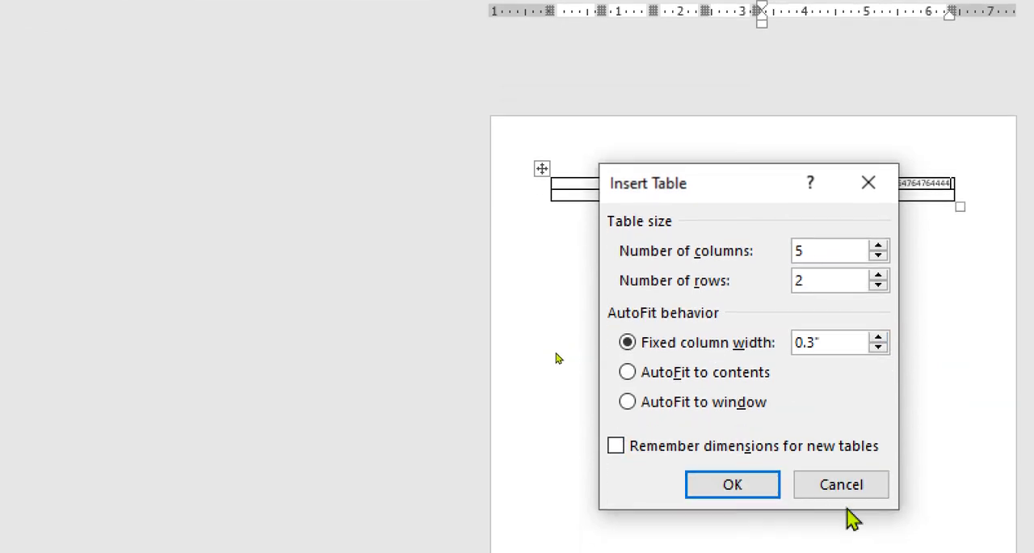
pyautogui.click(775, 487)
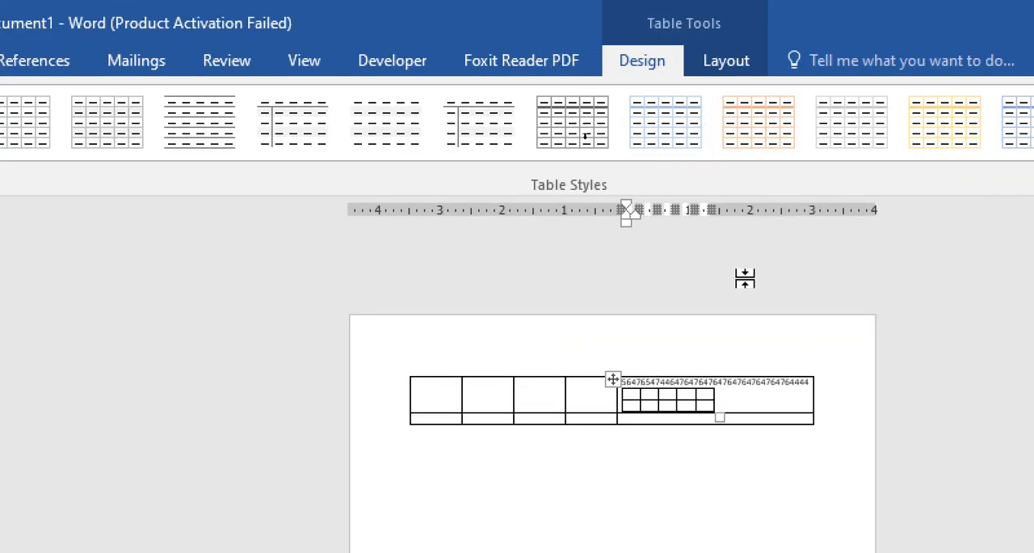
# - Undo the nested table, the digit entry and the original table insertion
pyautogui.hotkey('ctrl', 'z')
pyautogui.hotkey('ctrl', 'z')
pyautogui.hotkey('ctrl', 'z')
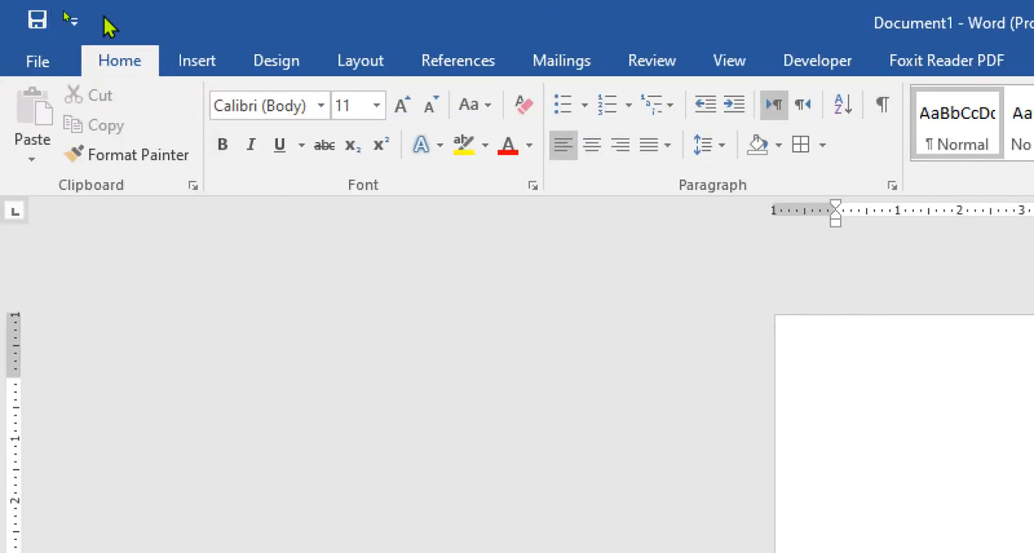
# - Insert an embedded Excel spreadsheet on the blank page and enlarge it to span columns A to J and 15 rows
pyautogui.click(200, 61)
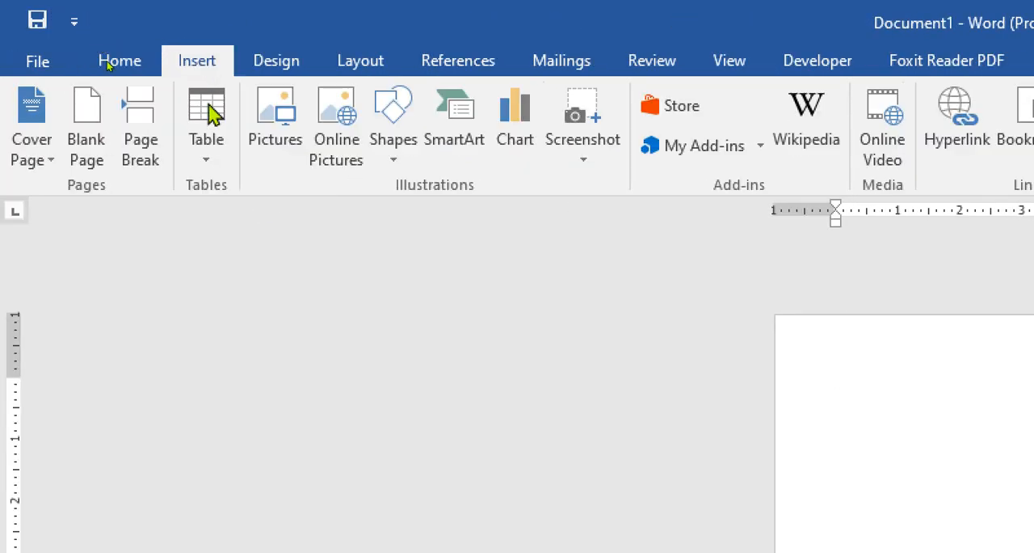
pyautogui.click(223, 149)
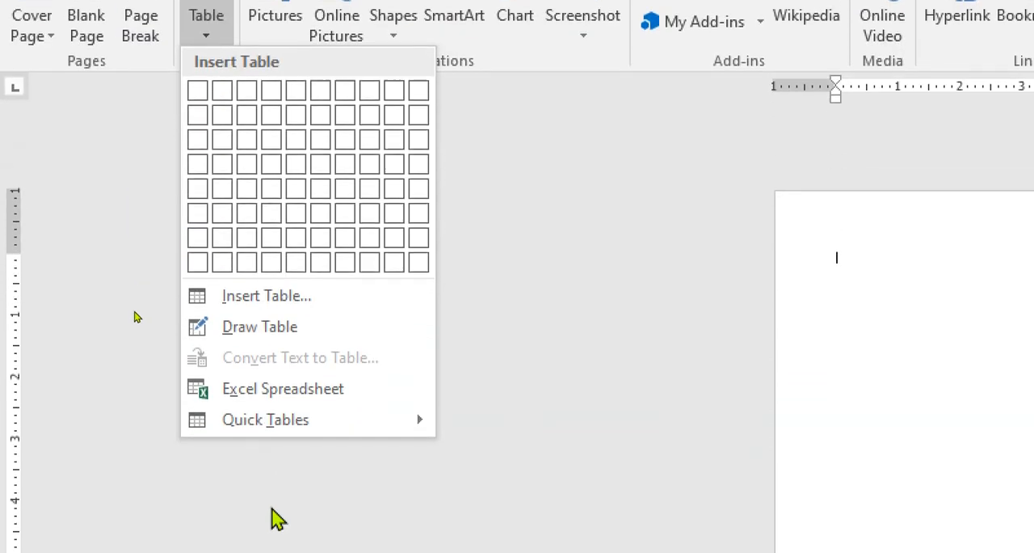
pyautogui.click(234, 400)
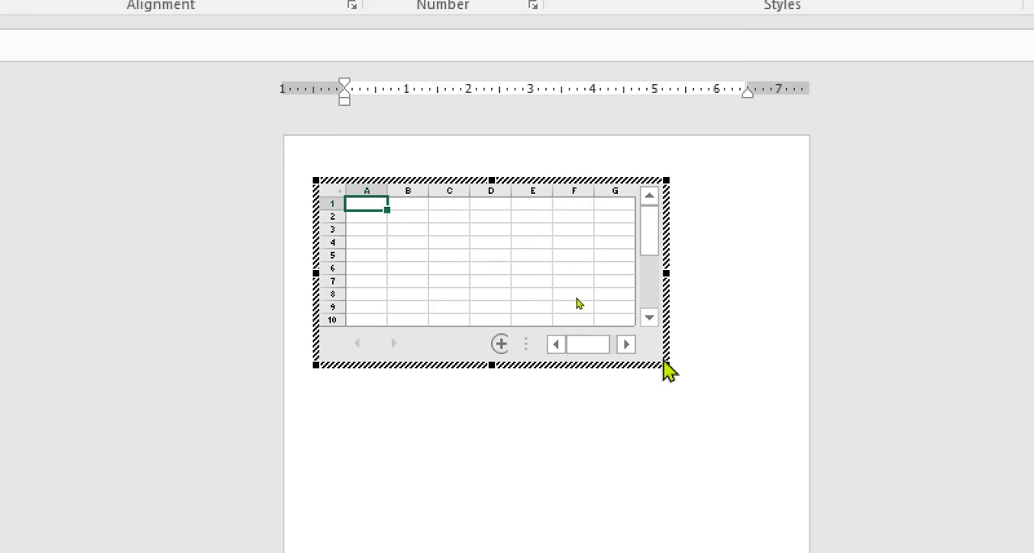
pyautogui.moveTo(667, 365); pyautogui.dragTo(789, 429)
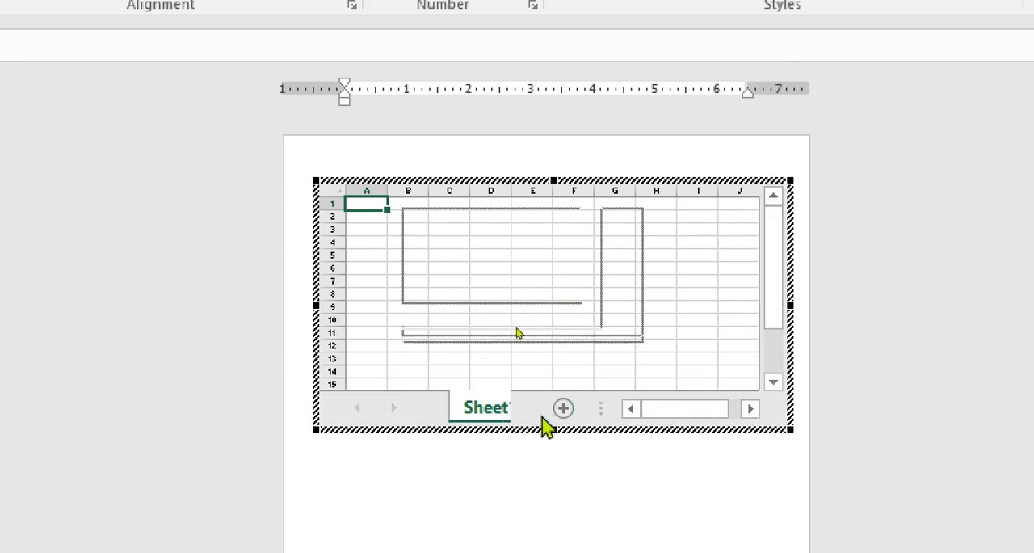
# - Add worksheets to the embedded spreadsheet, and delete the whole spreadsheet object from the page
pyautogui.click(565, 414)
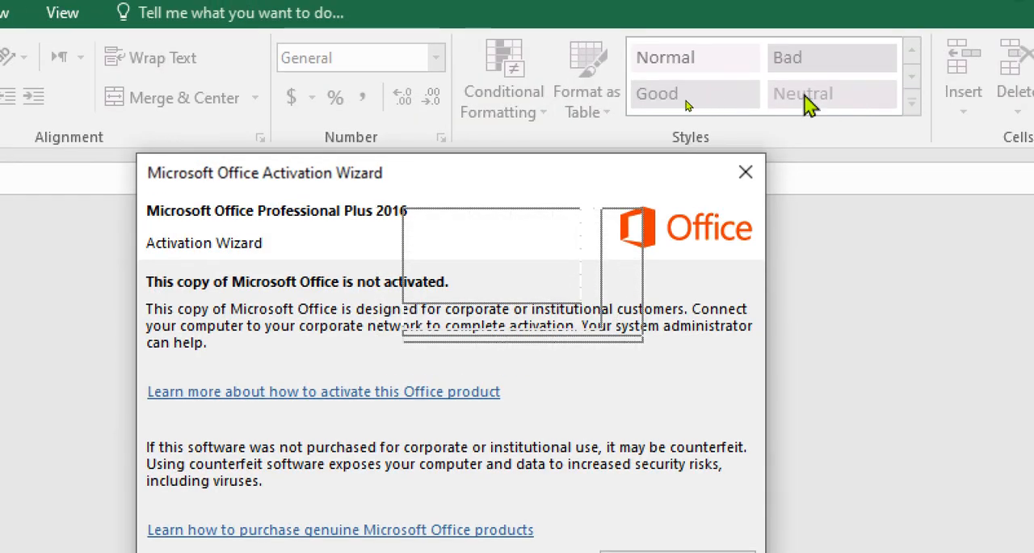
pyautogui.click(745, 171)
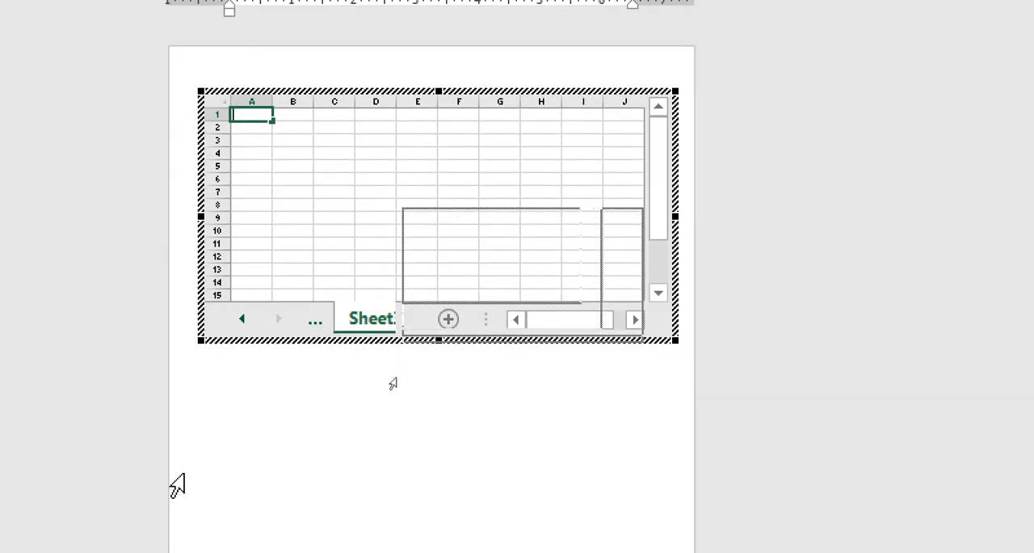
pyautogui.click(185, 426)
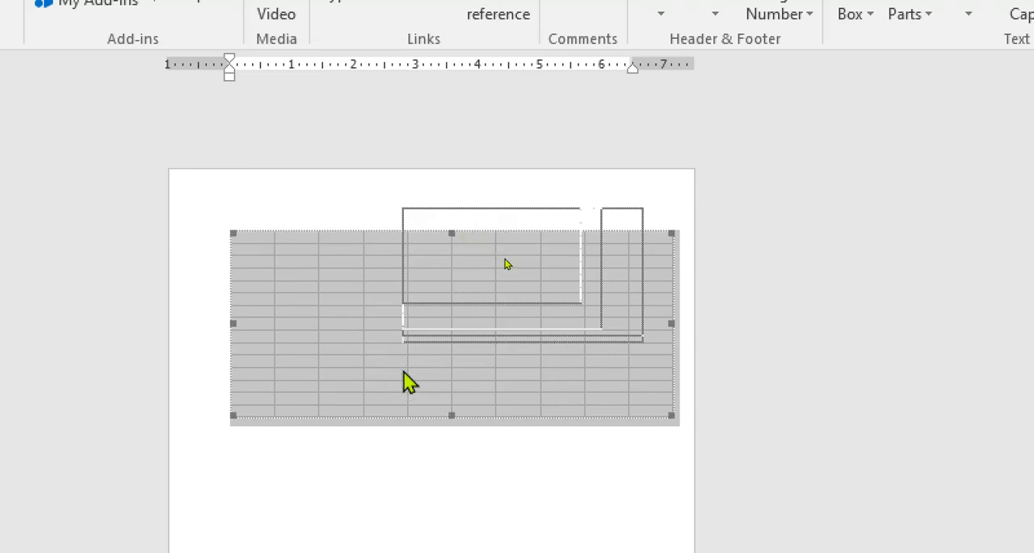
pyautogui.press('Delete')
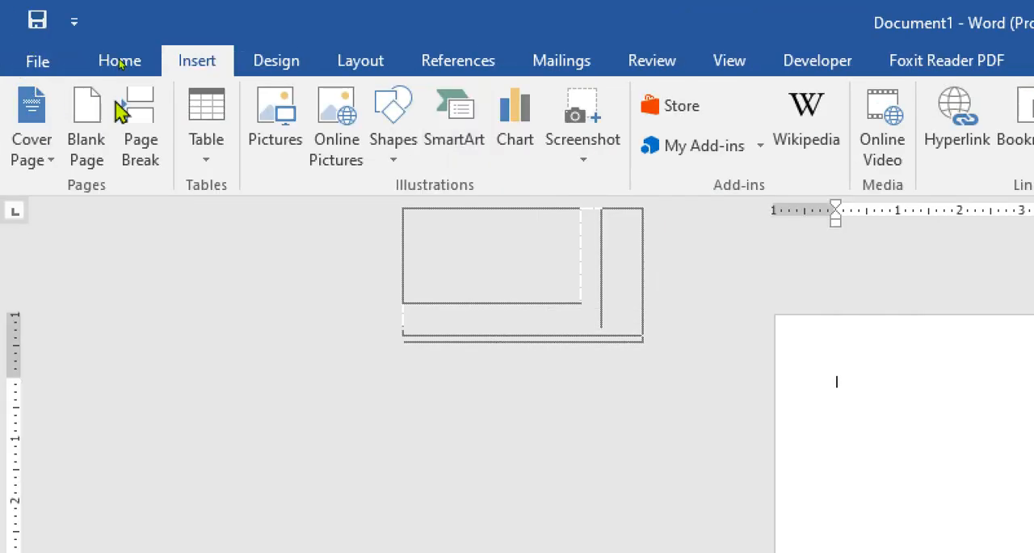
# - Insert the built-in Double Table quick table with the Greek alphabet
pyautogui.click(212, 157)
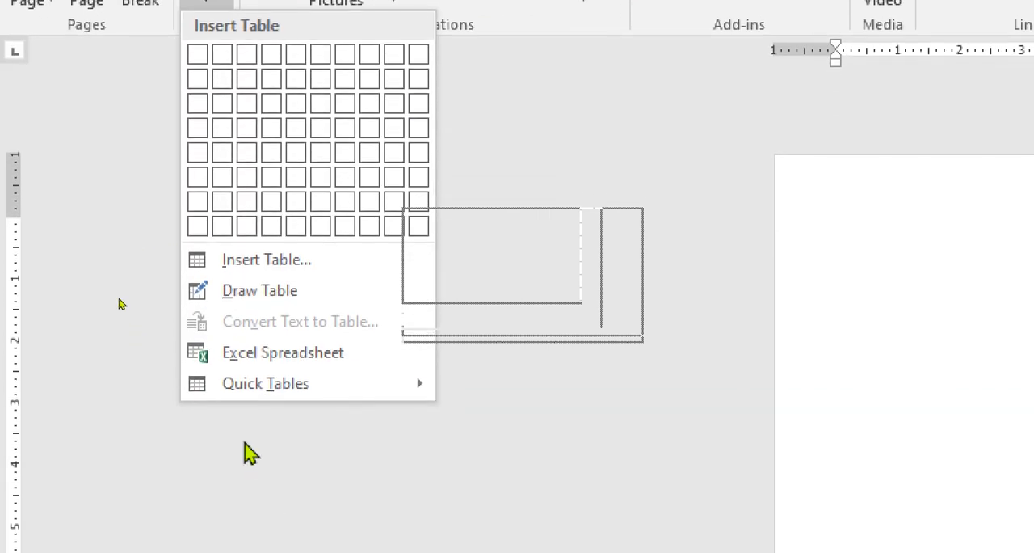
pyautogui.moveTo(245, 383)
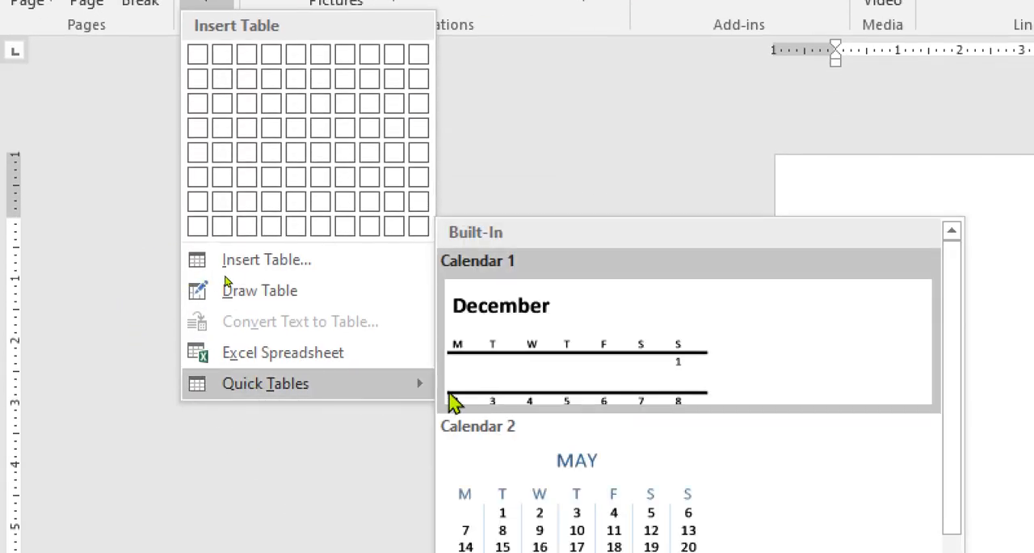
pyautogui.scroll(-4, 565, 408)
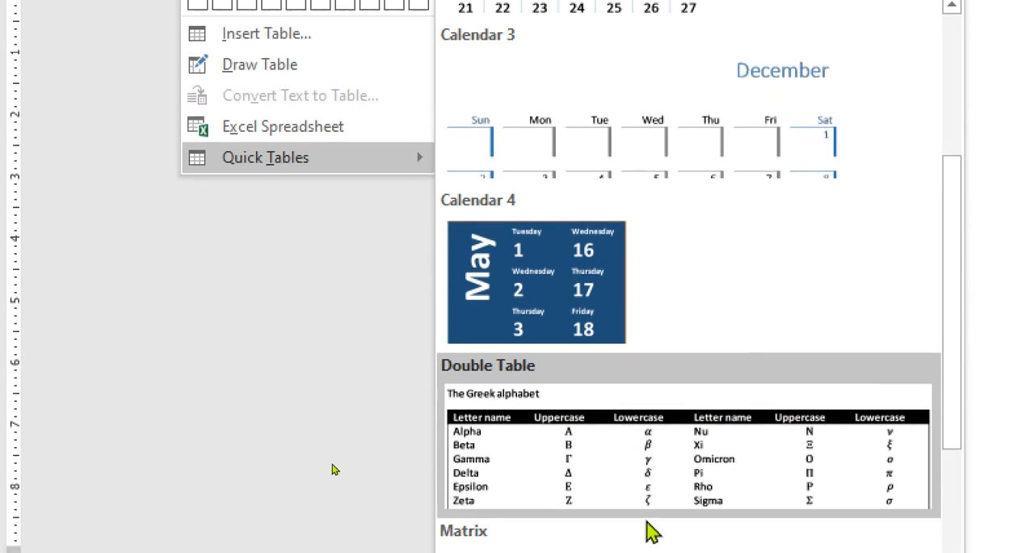
pyautogui.click(760, 356)
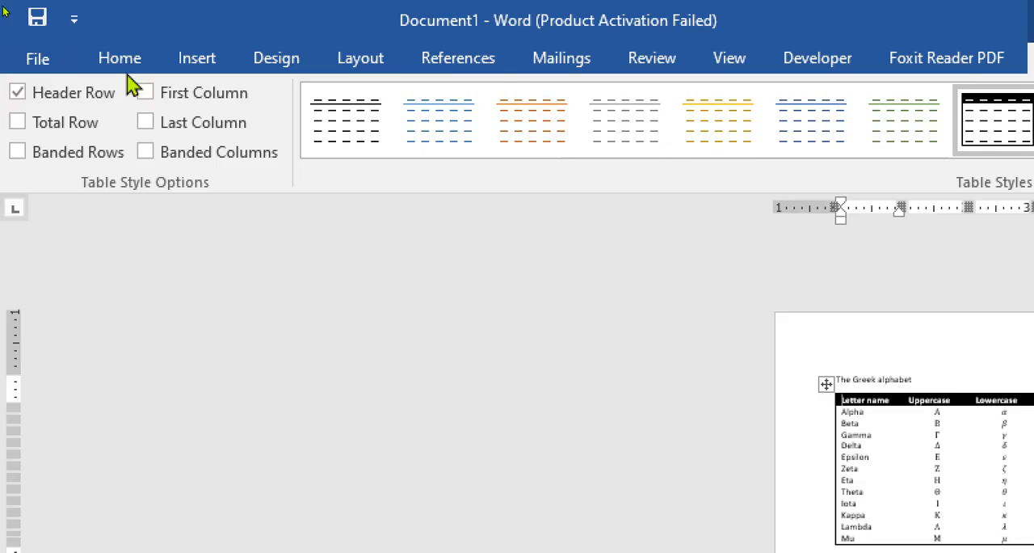
# - Examine the built-in quick table designs, from the calendars through Matrix and Tabular List to With Subheads 2
pyautogui.click(196, 60)
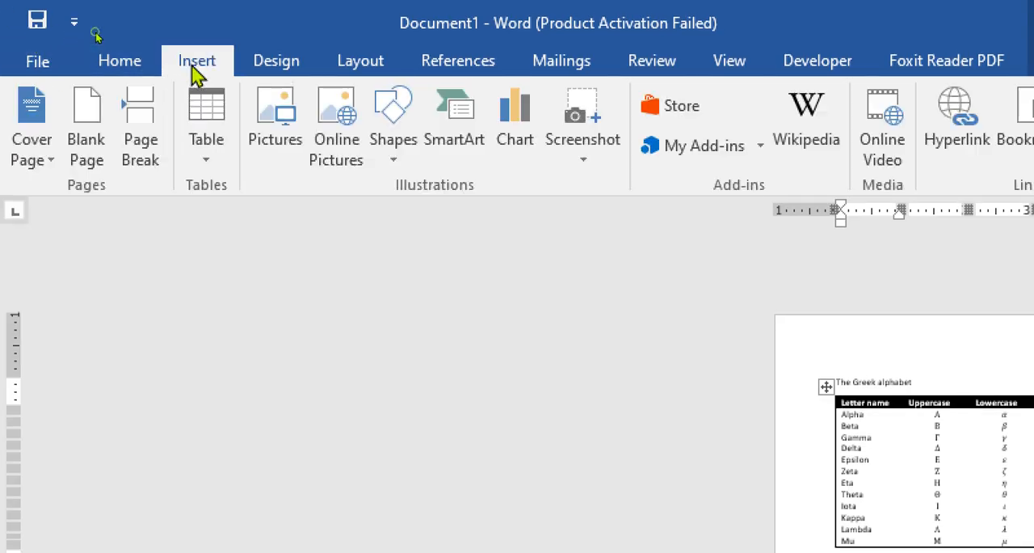
pyautogui.click(204, 137)
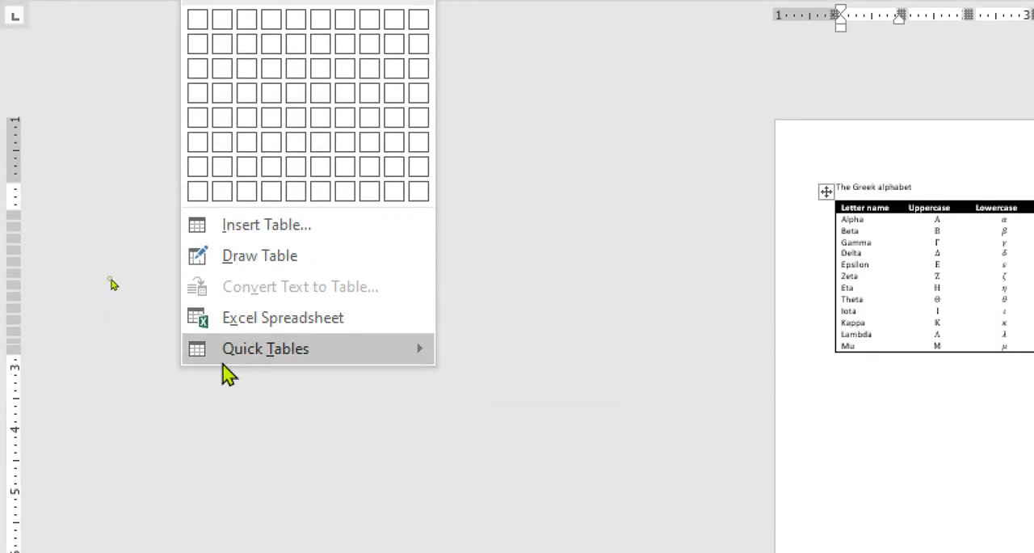
pyautogui.moveTo(284, 418)
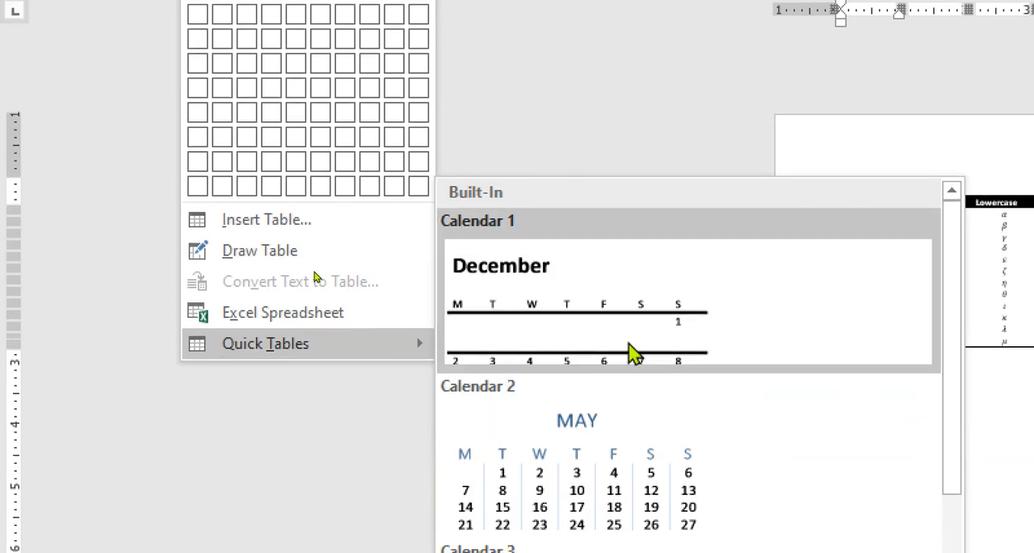
pyautogui.scroll(-5, 595, 425)
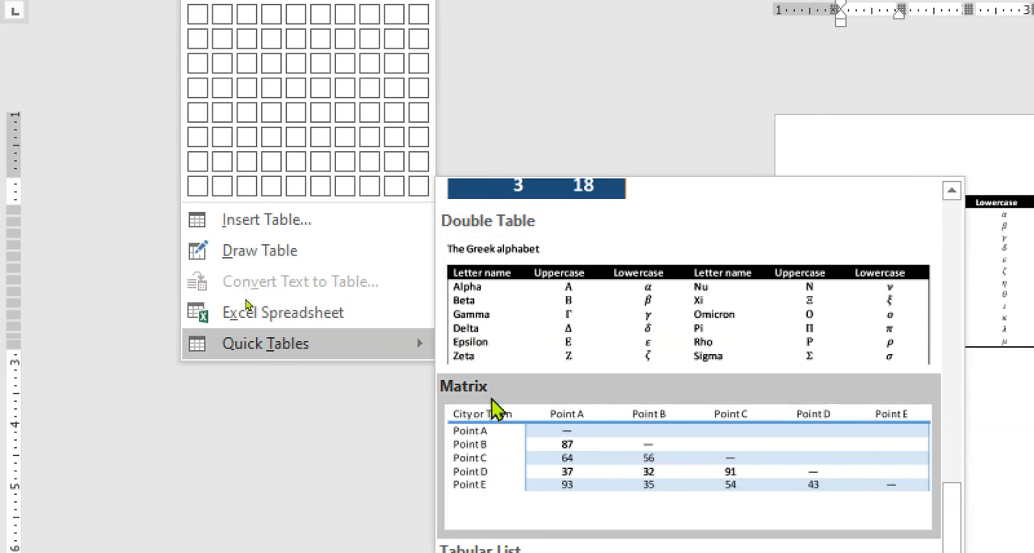
pyautogui.scroll(-3, 488, 388)
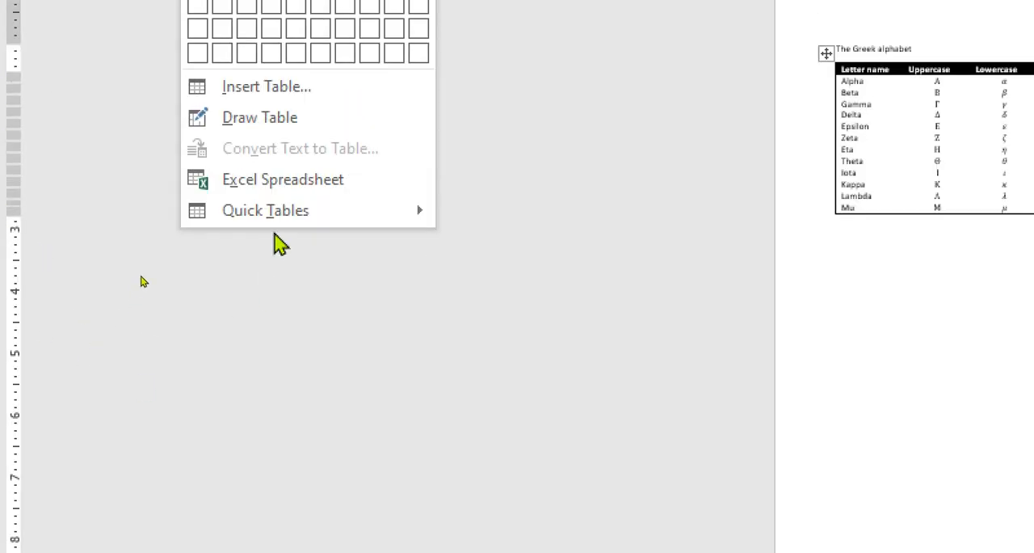
pyautogui.moveTo(327, 220)
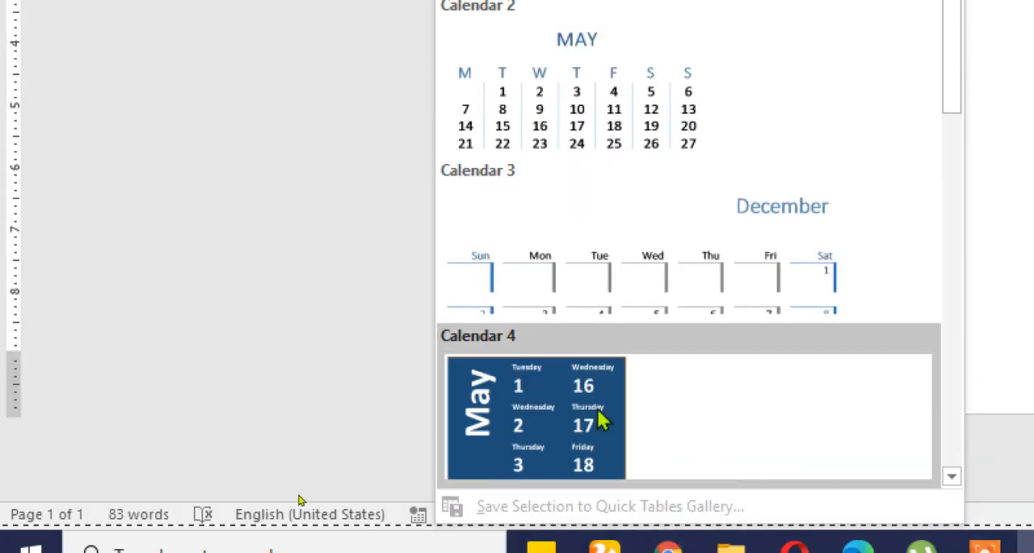
pyautogui.scroll(-10, 605, 418)
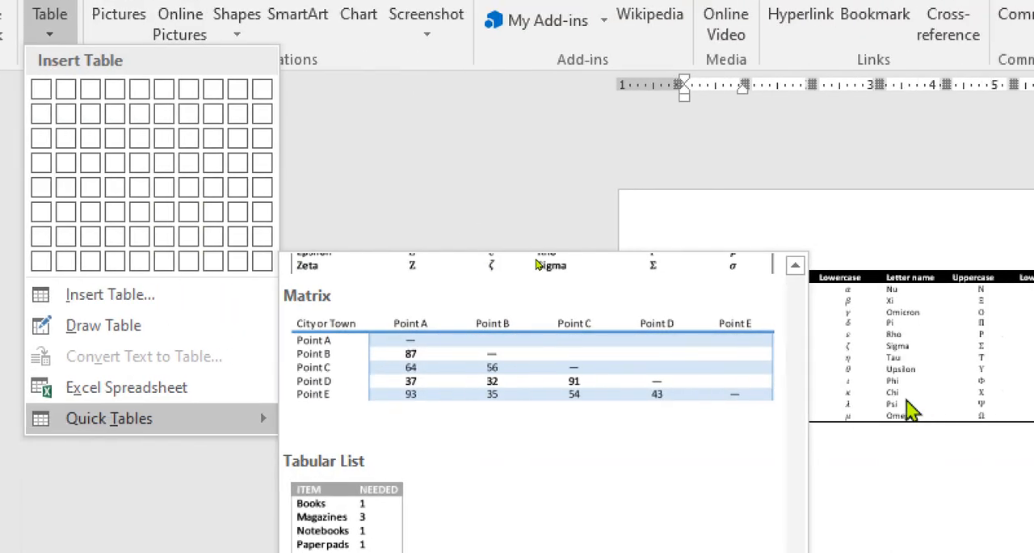
pyautogui.click(906, 486)
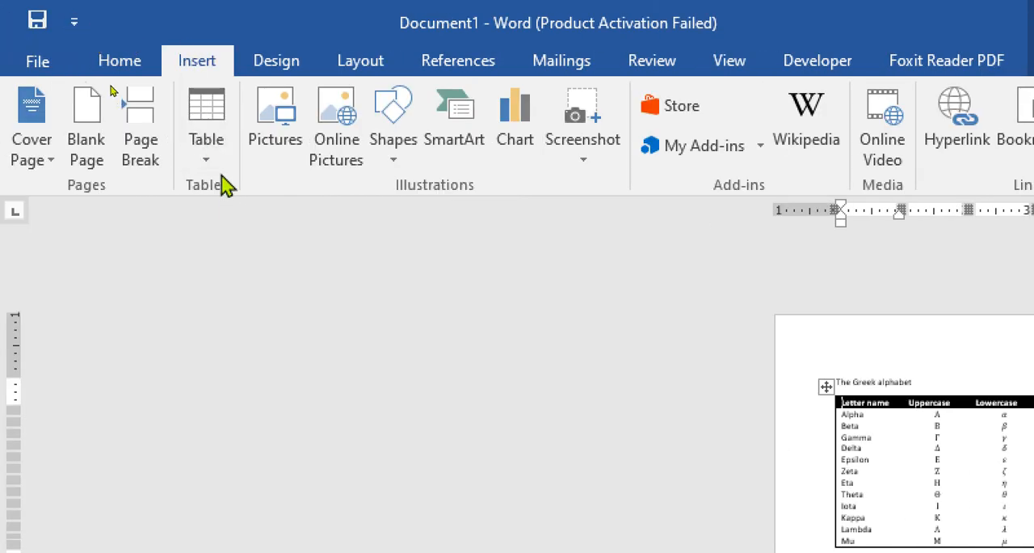
pyautogui.click(224, 170)
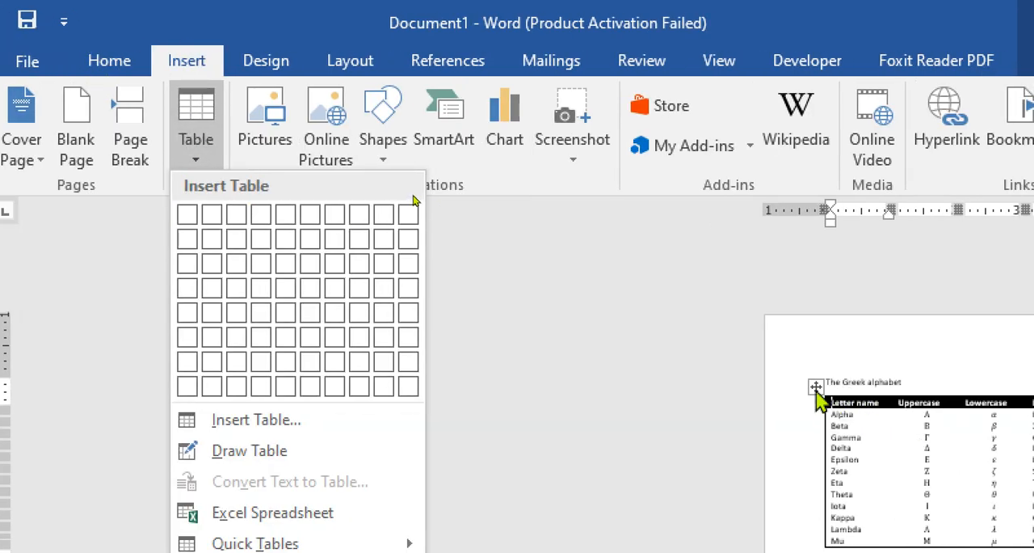
pyautogui.press('Escape')
# - Delete the Greek alphabet table together with its title, clearing the whole page
pyautogui.click(815, 388)
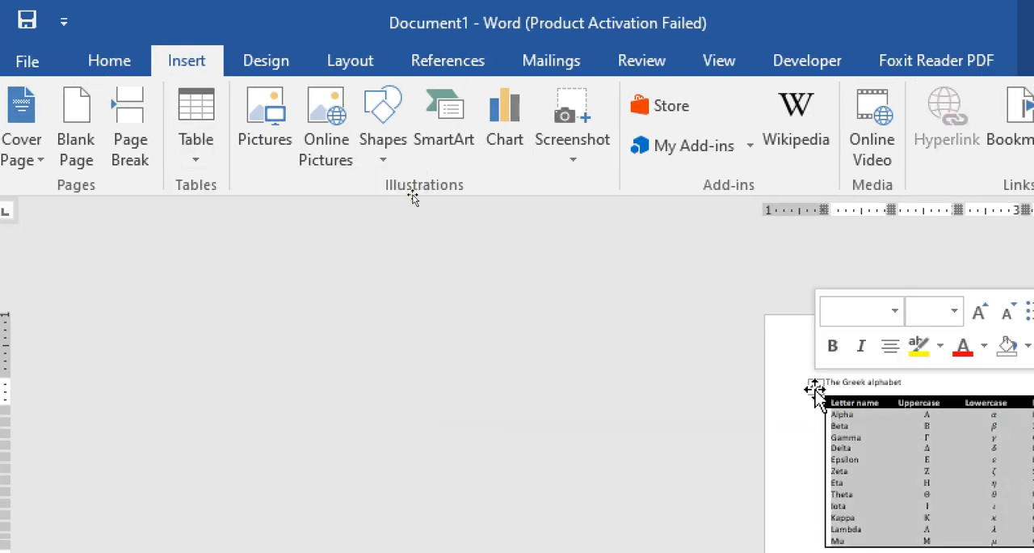
pyautogui.press('Delete')
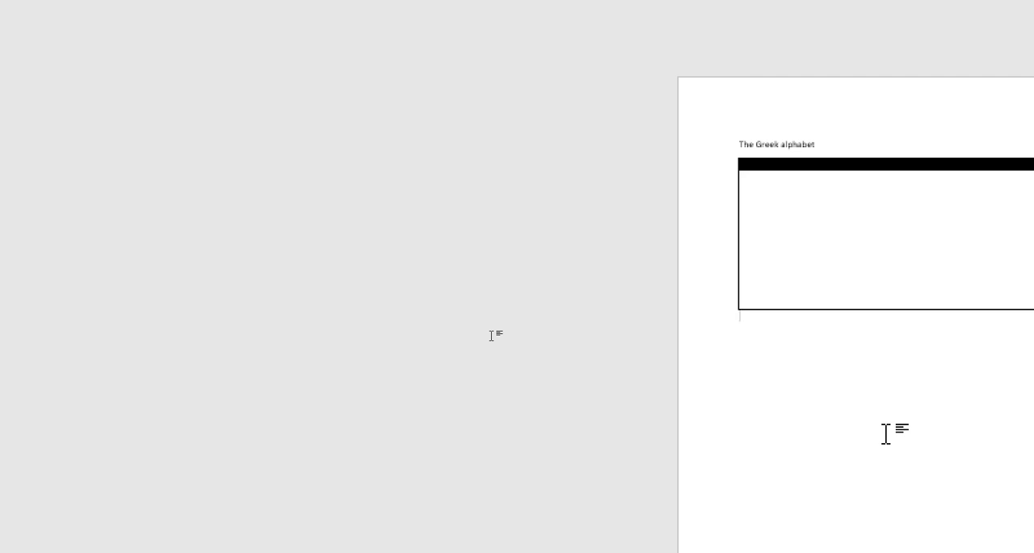
pyautogui.hotkey('ctrl', 'a')
pyautogui.press('Delete')
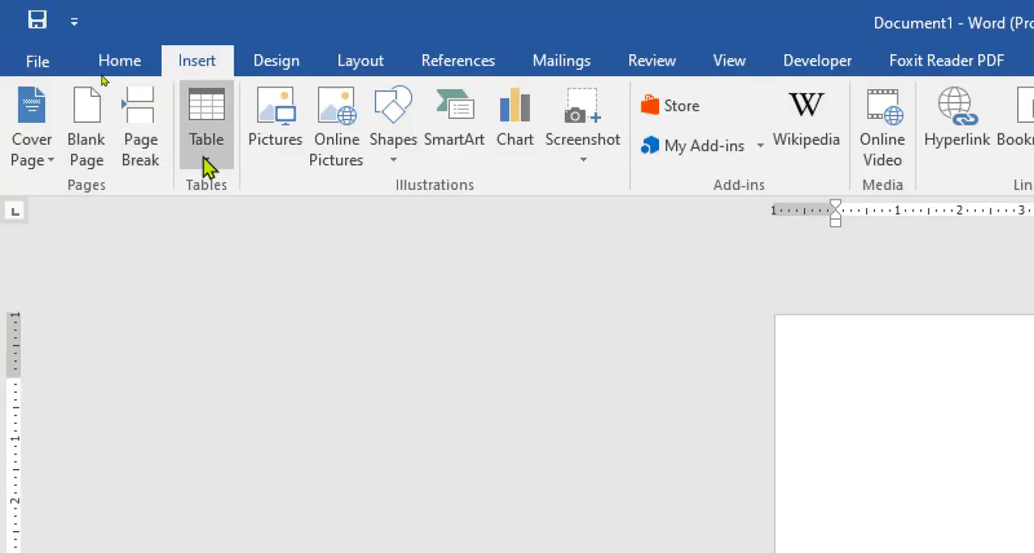
# - Insert a table with 7 columns and 3 rows and place the cursor below it
pyautogui.click(206, 158)
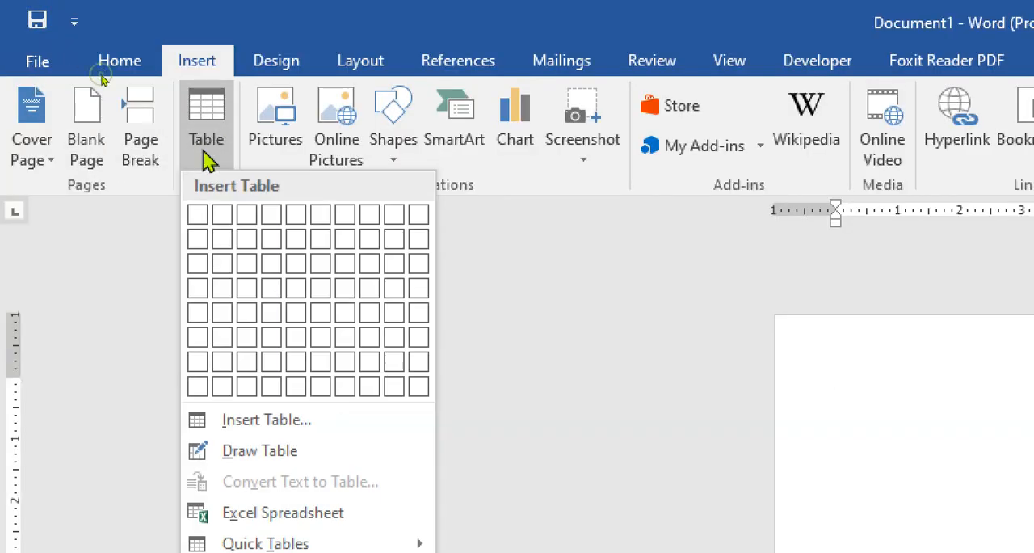
pyautogui.click(340, 273)
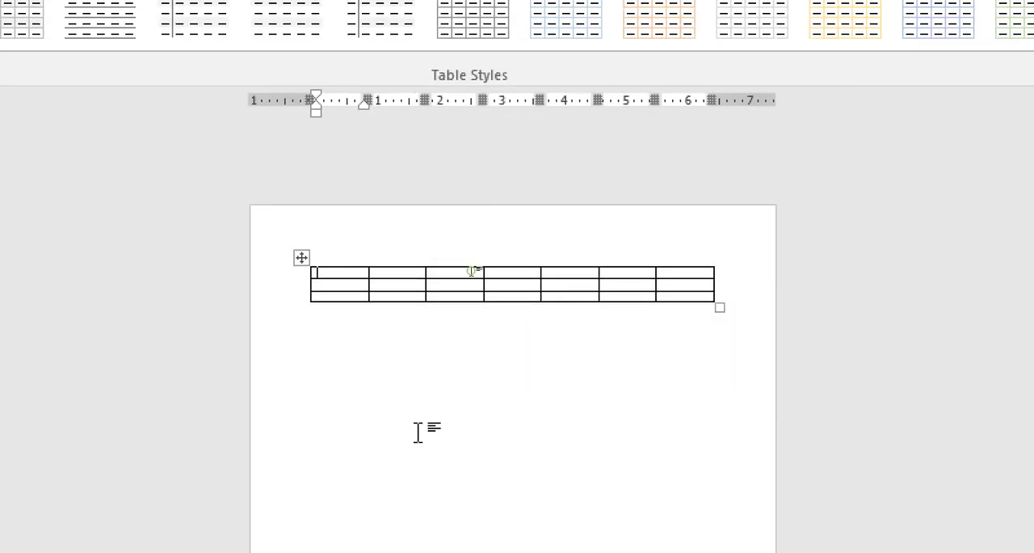
pyautogui.click(418, 539)
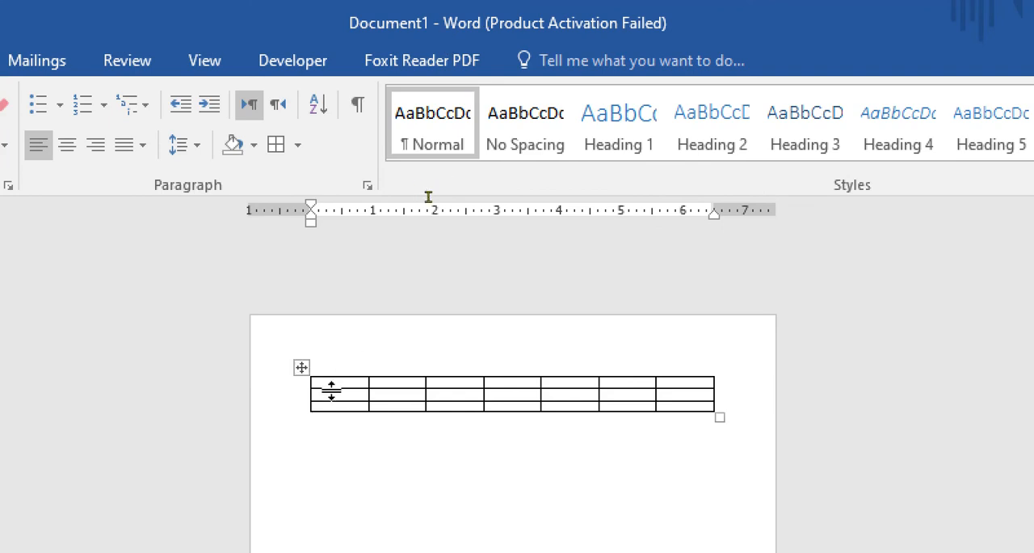
# - Place the cursor in the table's first cell and examine the design and layout tools available for the table
pyautogui.click(332, 396)
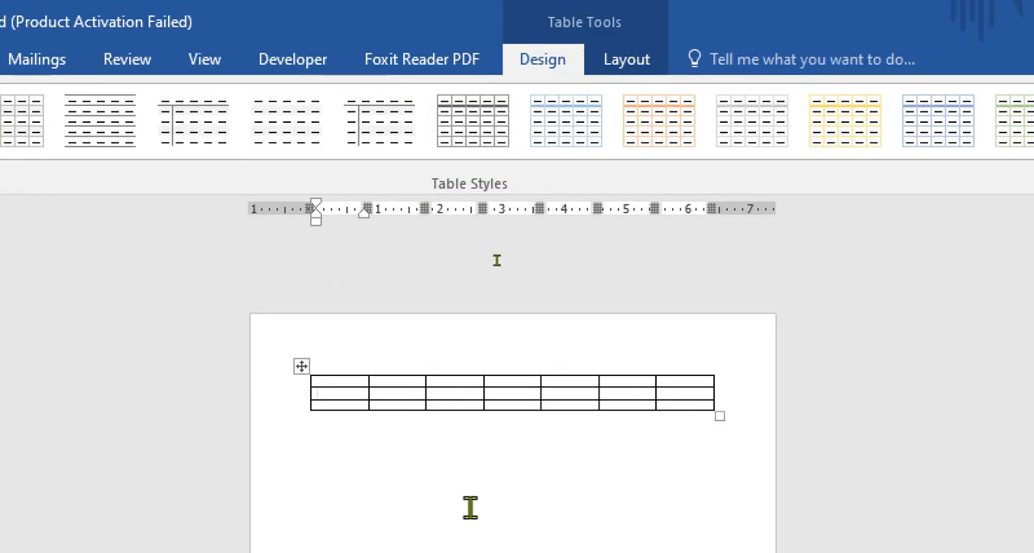
pyautogui.click(470, 501)
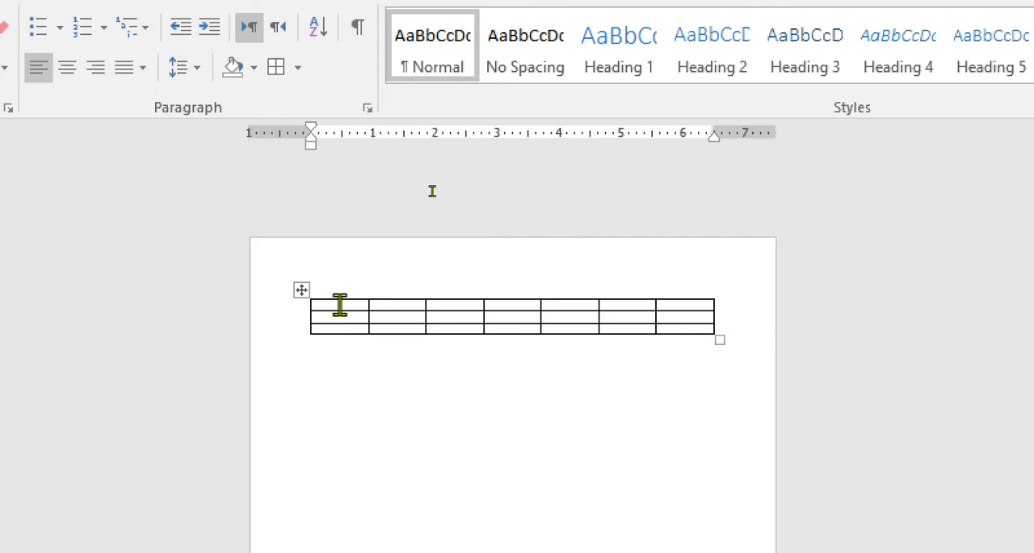
pyautogui.click(339, 304)
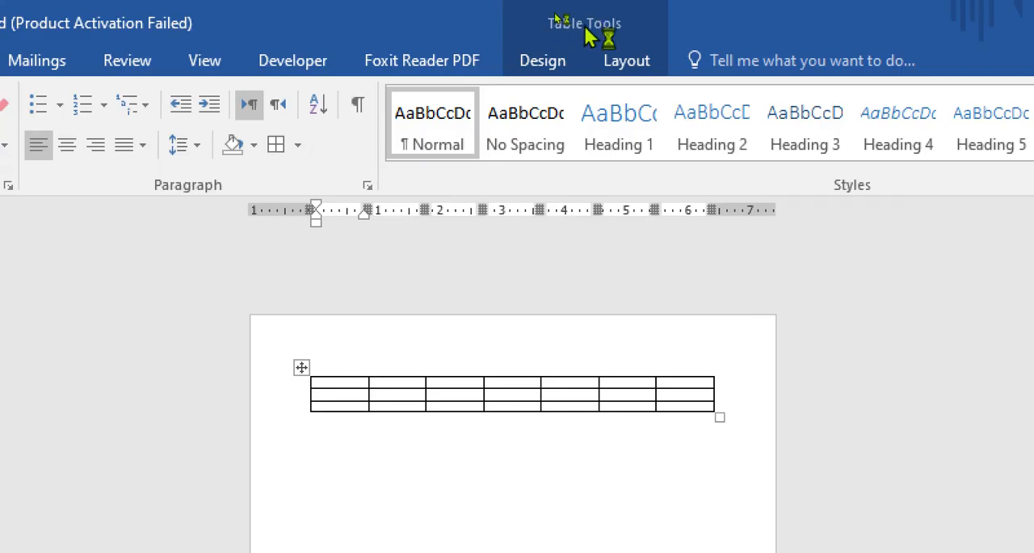
pyautogui.click(561, 65)
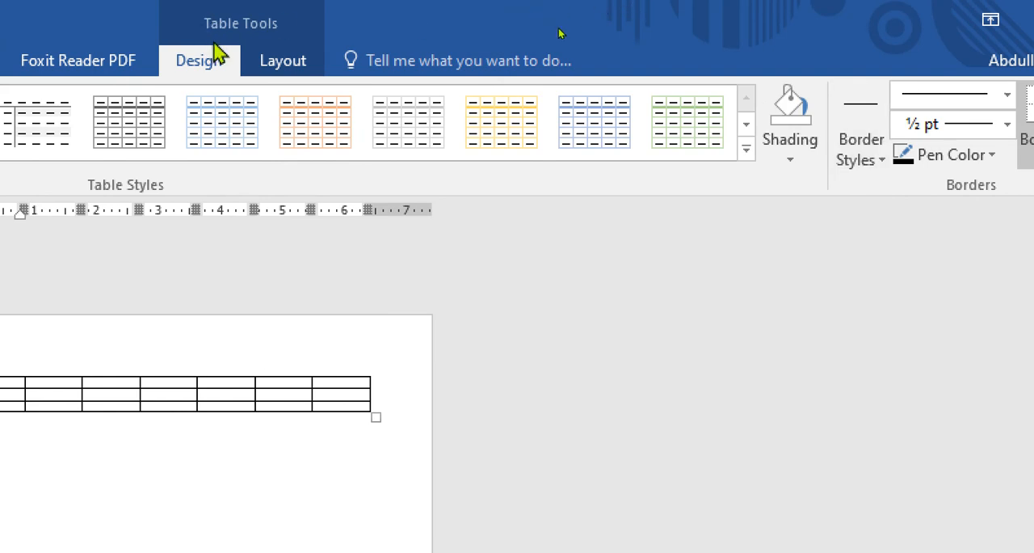
pyautogui.click(278, 65)
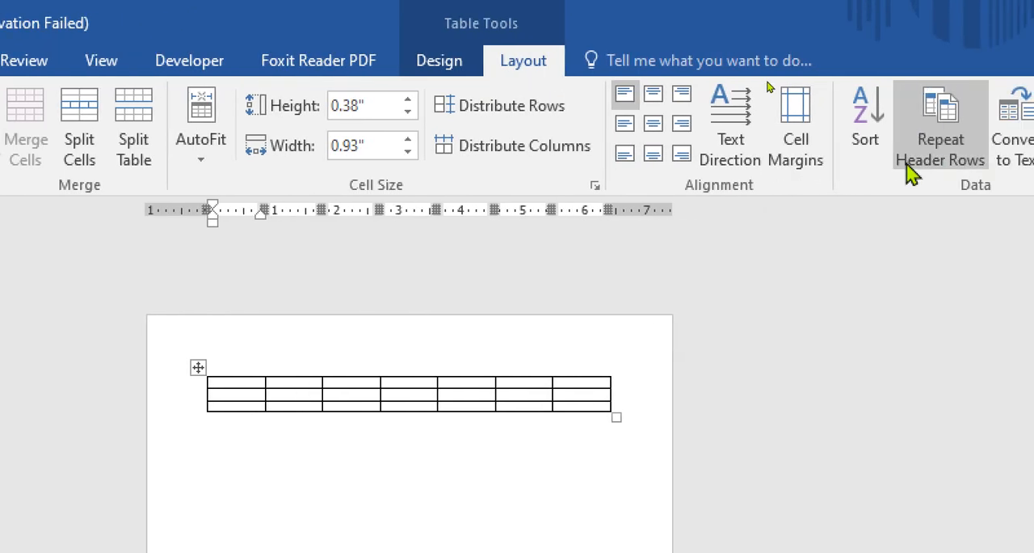
pyautogui.click(451, 64)
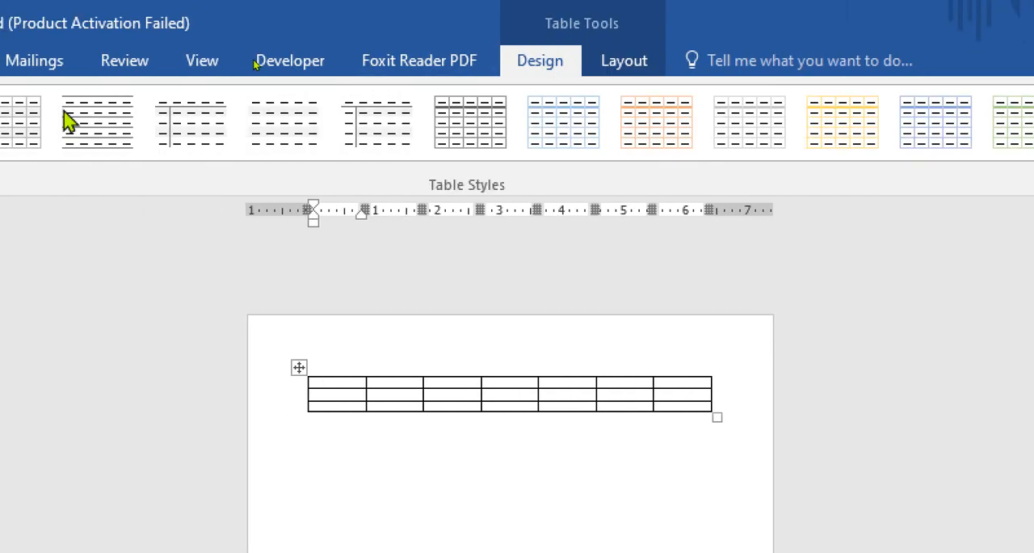